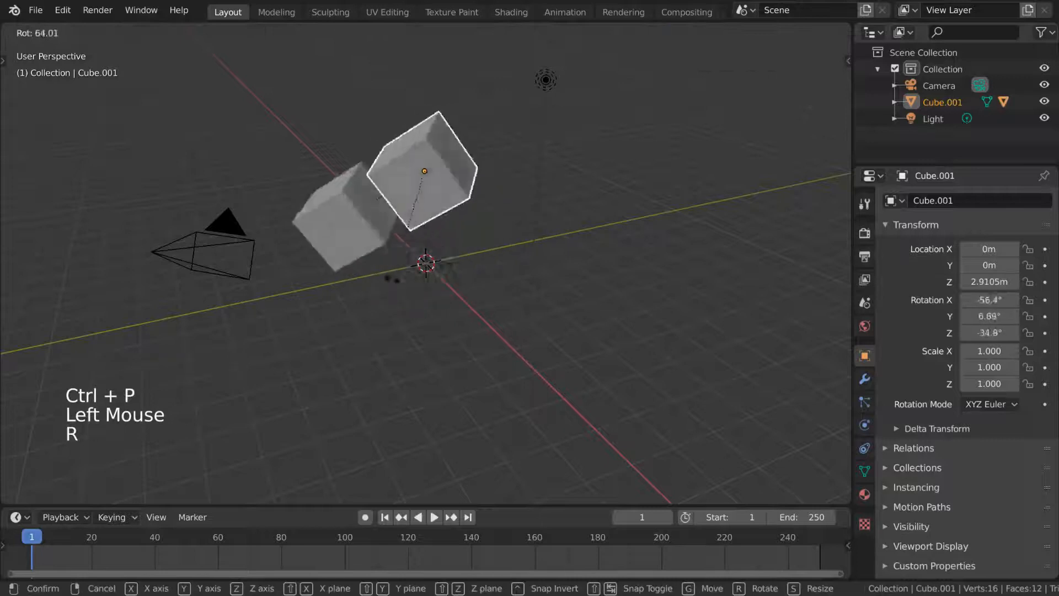
Move the parent cube Cube.001 to about X -1.49 m, Y -2.75 m, Z 3.41 m.
key(g)
click(690, 271)
key(g)
click(721, 321)
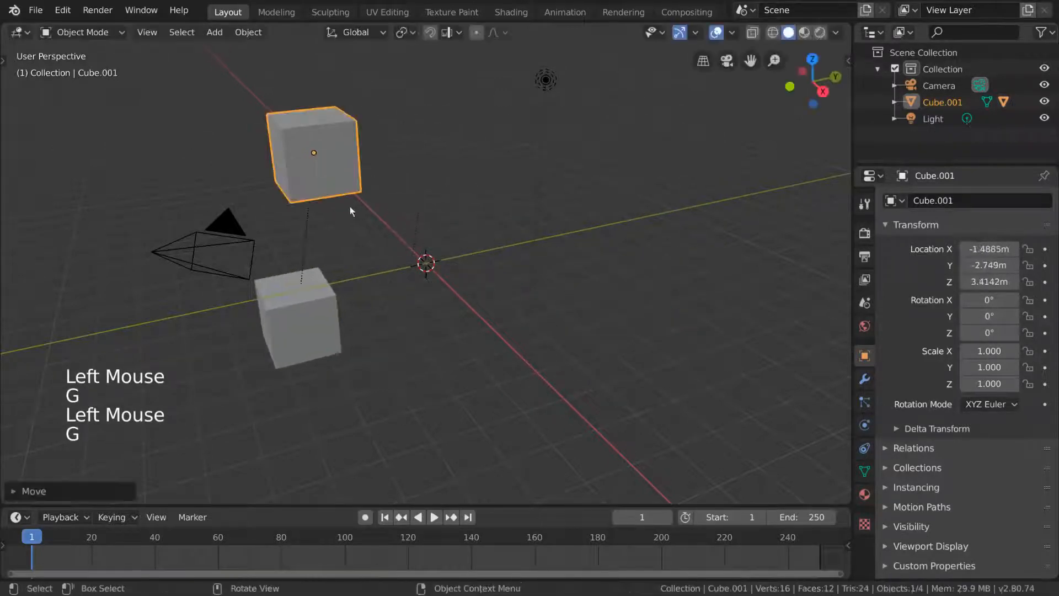
Move the child cube, and move its parent Cube.001 to about X 1.60 m, Y 3.25 m, Z 2.77 m.
click(296, 308)
key(g)
click(333, 159)
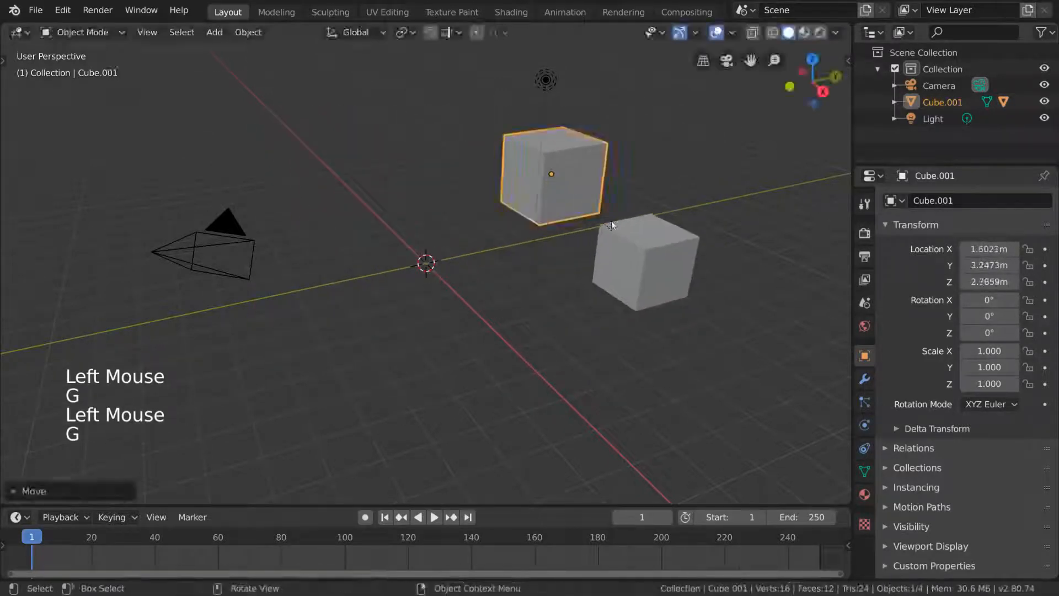
Move the child cube to about X -0.49 m, Y -3.74 m, Z -2.14 m and rotate it to about 43°, -27°, 16°.
click(638, 248)
key(g)
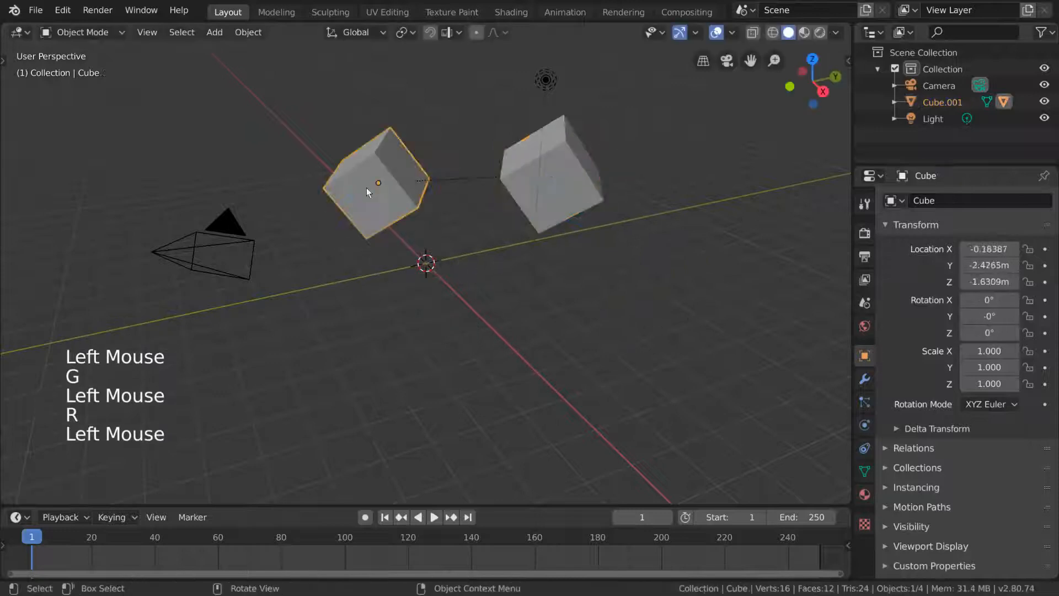
key(g)
key(r)
click(427, 107)
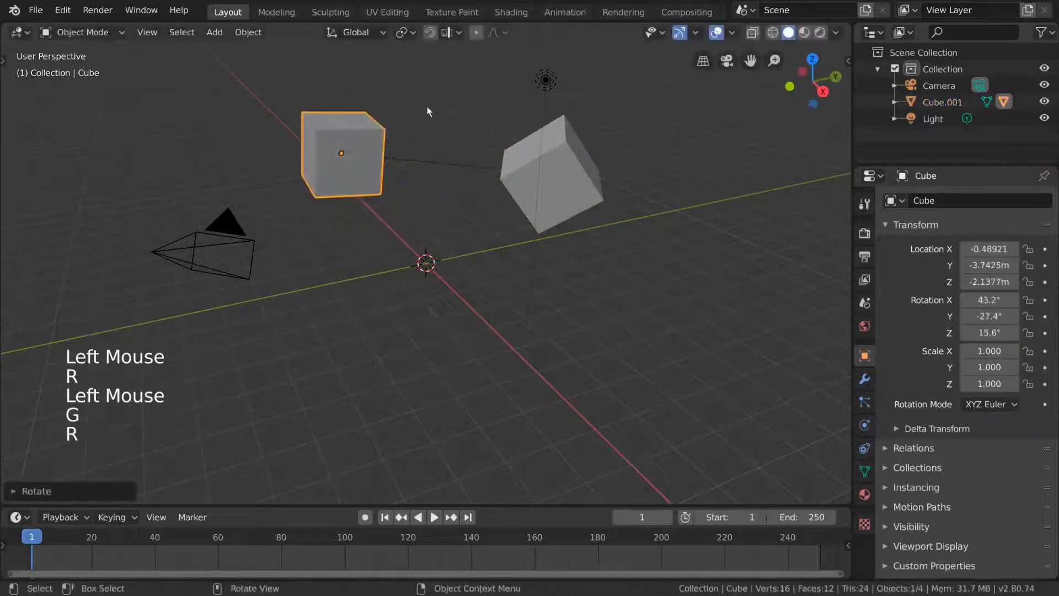
Move Cube.001 to about X 0.22 m, Y 0.59 m, Z 2.98 m and rotate it to about 21°, -12°, 10°.
click(571, 185)
key(g)
key(r)
key(g)
click(515, 192)
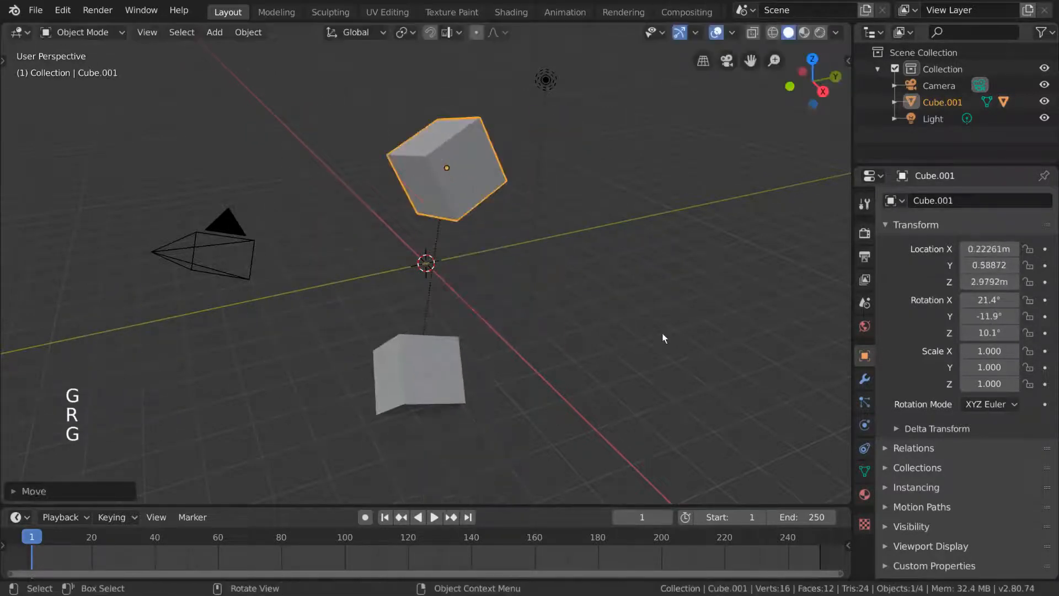
Scale the parent Cube.001 down to about 0.6 and scale its child cube up to about 1.93.
key(s)
click(629, 364)
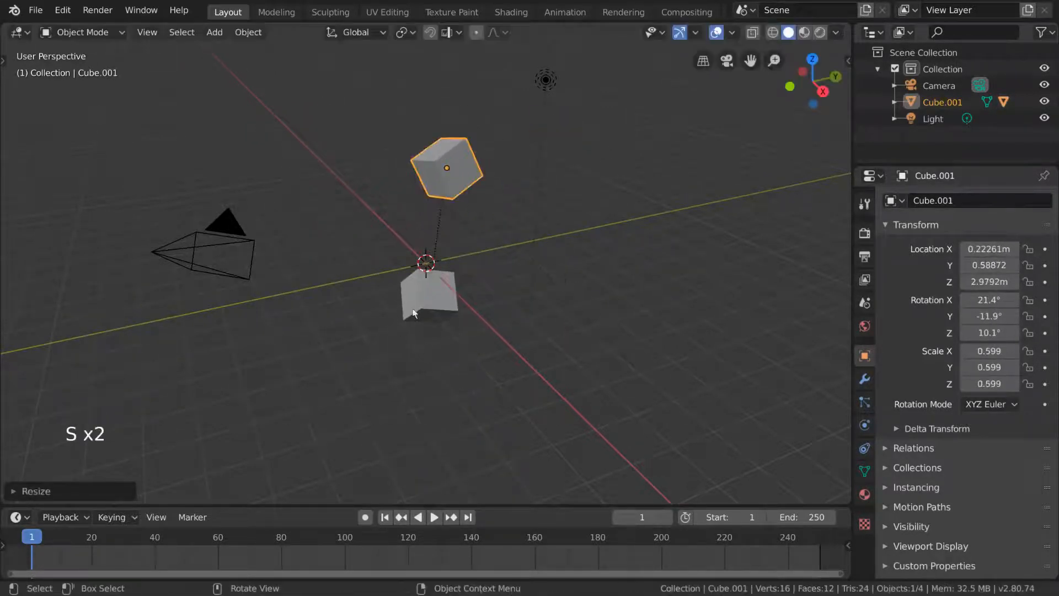
key(s)
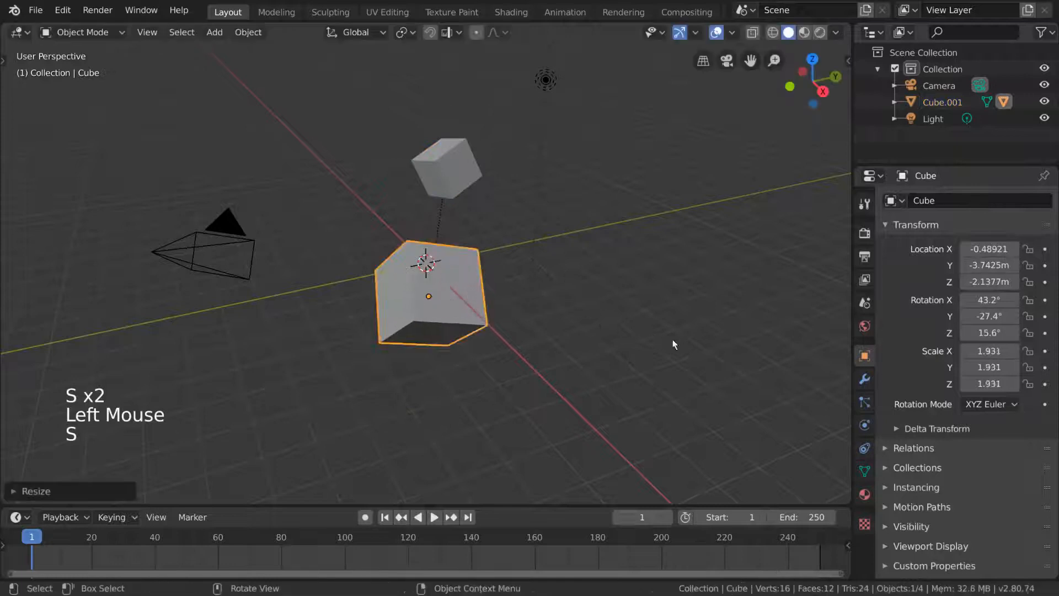
Rotate and scale Cube.001 up to about 1.37, and shrink the child cube to about 0.89.
click(624, 320)
key(r)
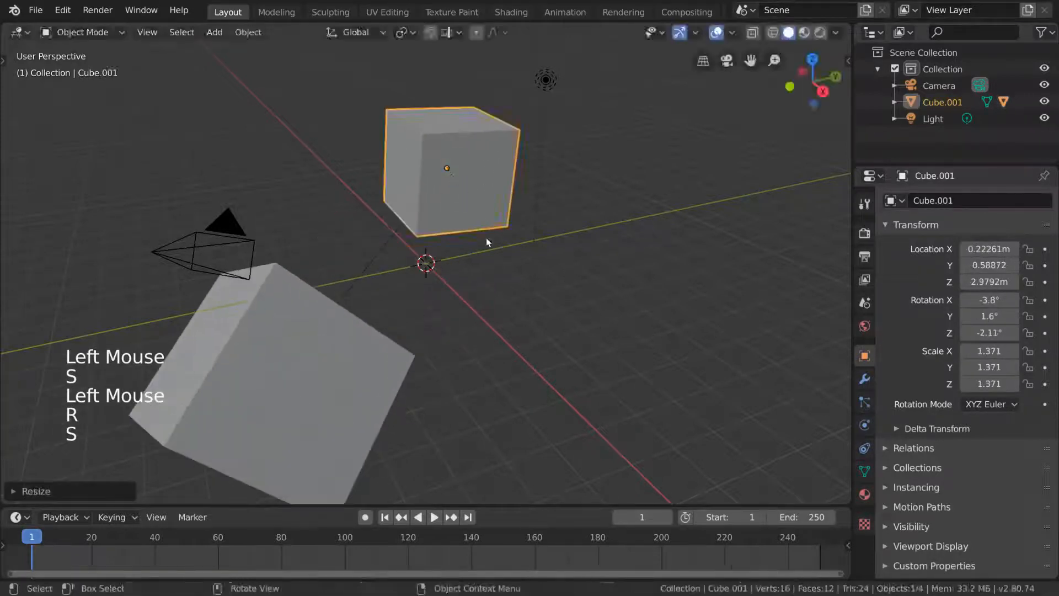
key(s)
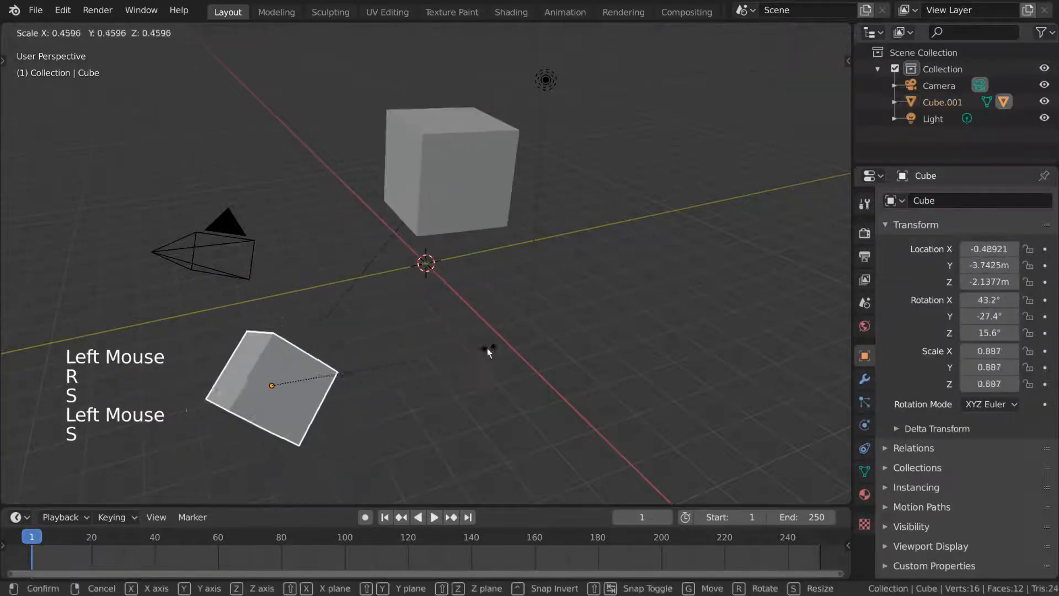
click(487, 349)
Rotate the parent Cube.001 repeatedly so the child cube swings around it.
click(497, 220)
key(r)
click(659, 294)
key(r)
key(r)
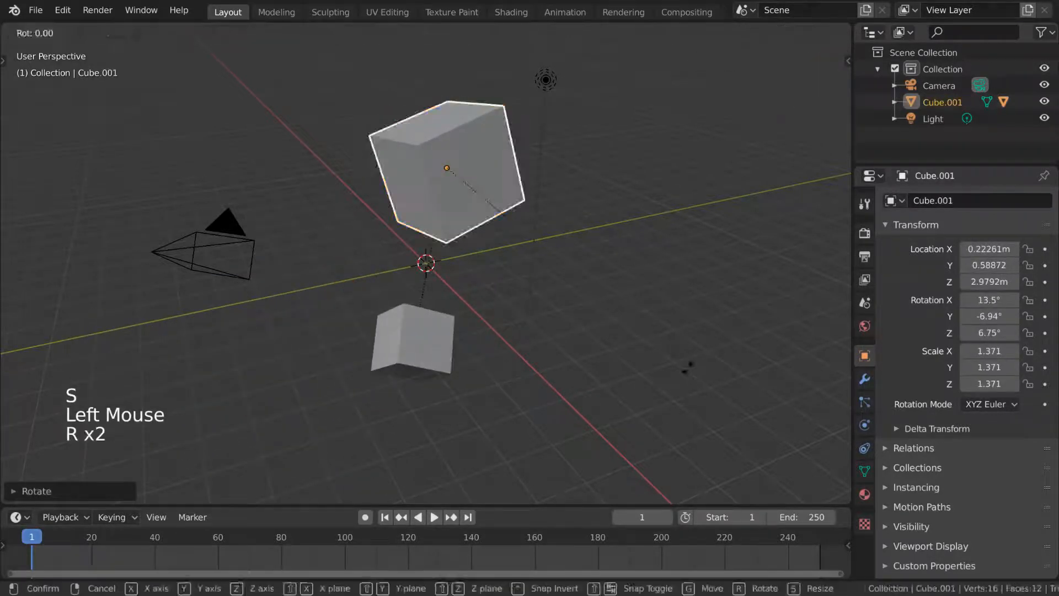
click(679, 328)
key(r)
key(r)
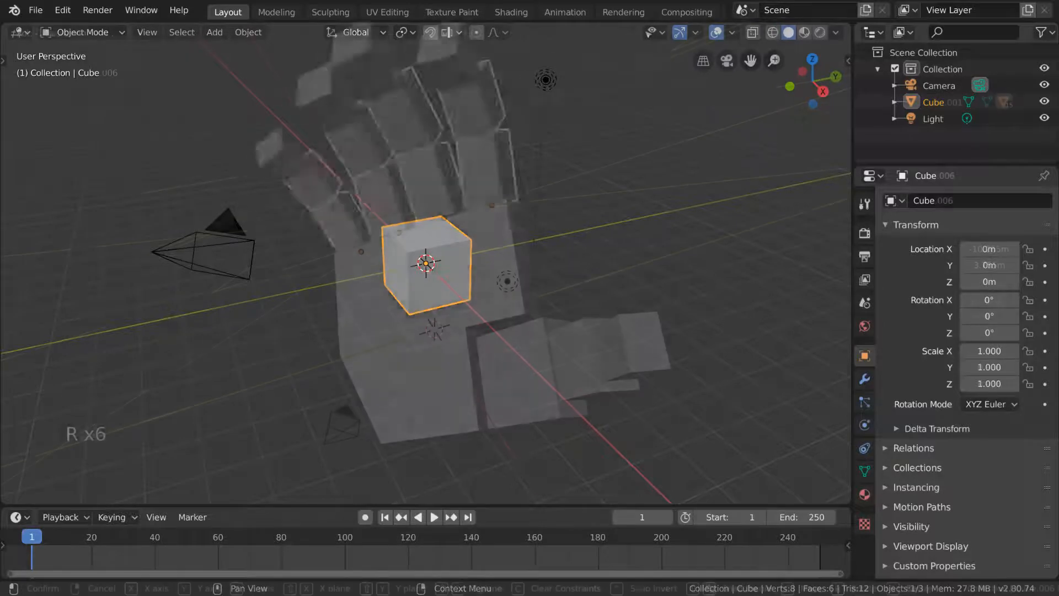
Rotate the hand's palm, Cube.001, freely with Trackball rotation so the fingers and thumb follow.
middle_drag(546, 242, 502, 248)
click(499, 251)
key(r)
key(r)
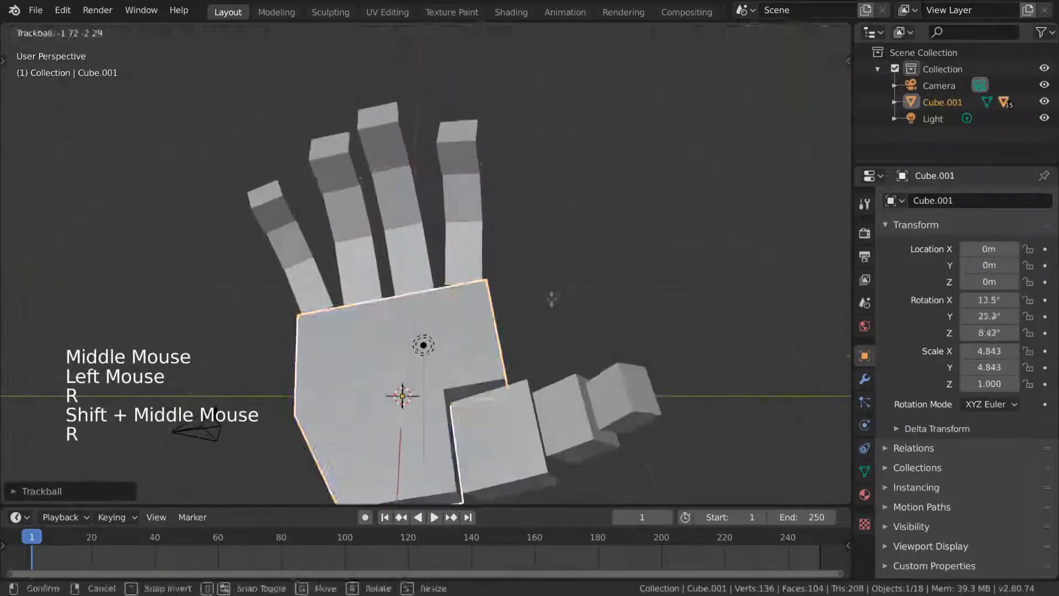
scroll(424, 265, down, 2)
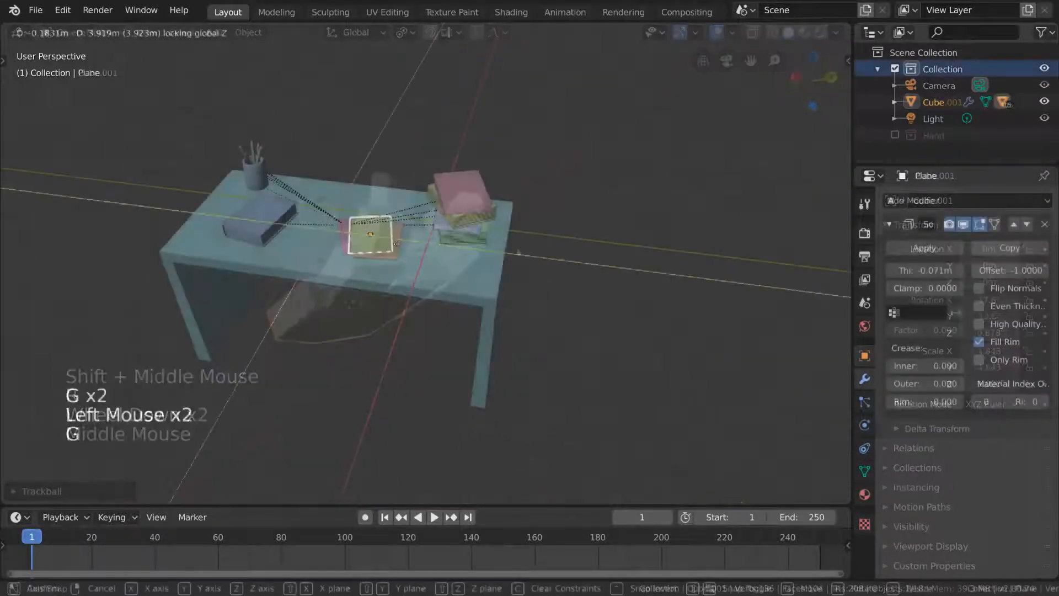
Move and rotate the objects on the table, turning the blue book Plane.007 about the global Z axis.
key(g)
key(r)
key(g)
key(r)
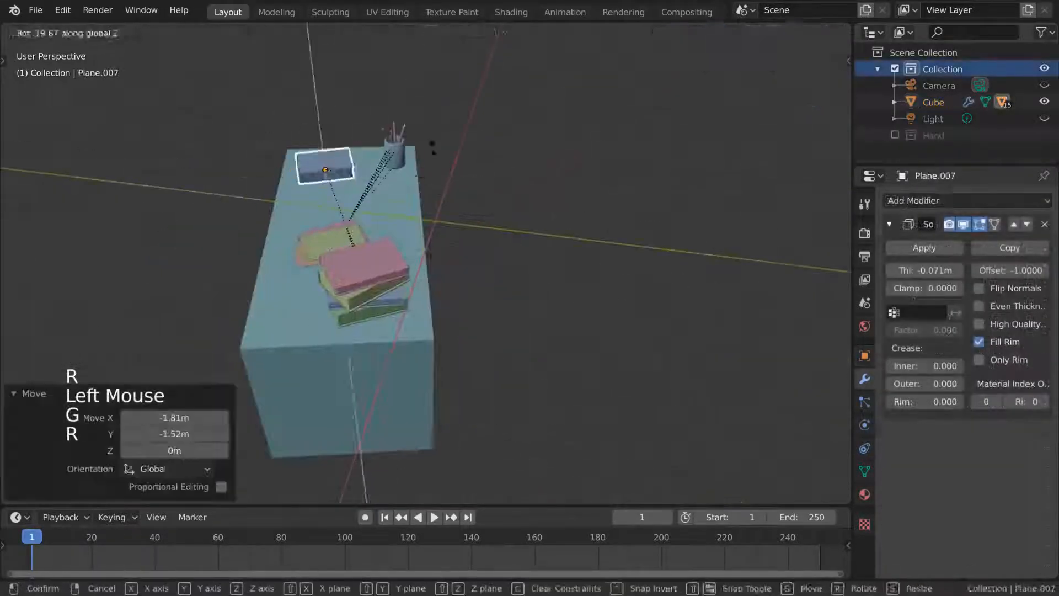
click(665, 268)
key(g)
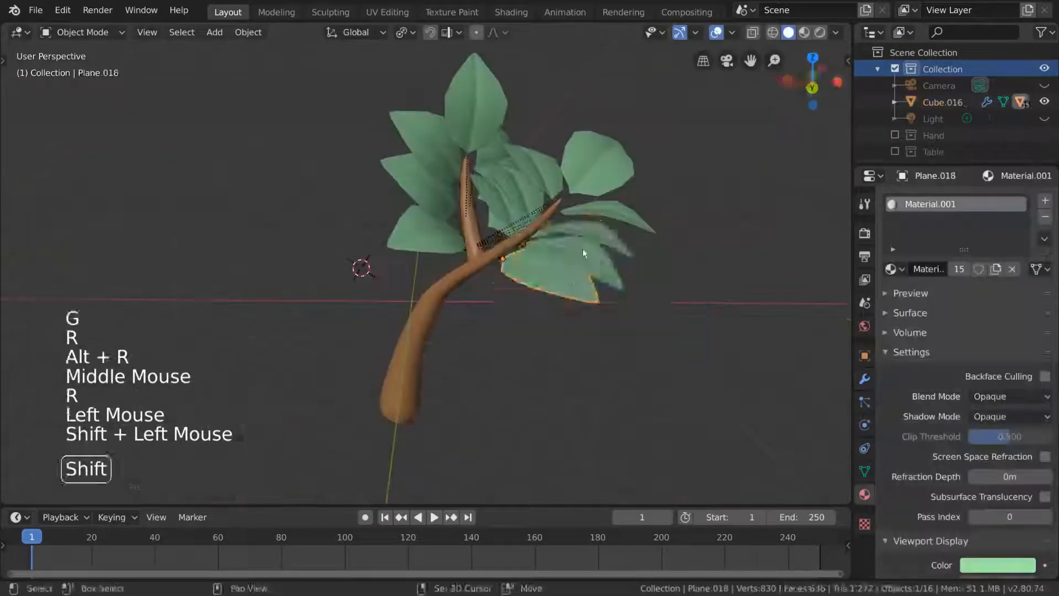
Rotate, scale and move parts of the tree, including individual leaves on its branches.
key(r)
key(s)
click(452, 202)
key(r)
key(g)
key(r)
click(416, 265)
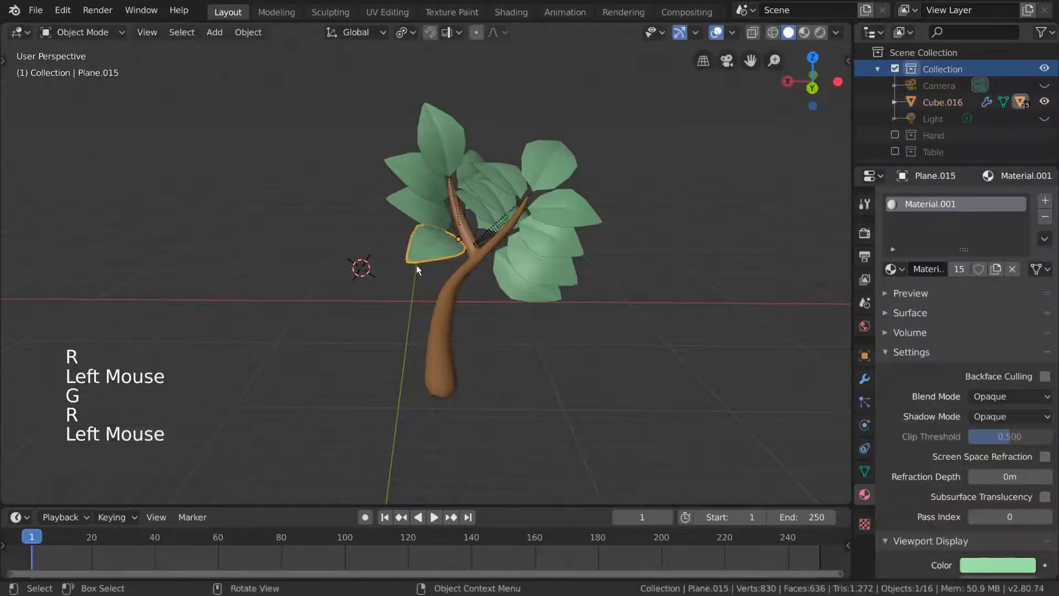
Scale, move and freely rotate further parts of the tree, starting from the trunk.
click(461, 276)
key(s)
key(r)
key(g)
key(alt+g)
key(r)
key(r)
click(482, 307)
shift+click(500, 257)
key(r)
key(r)
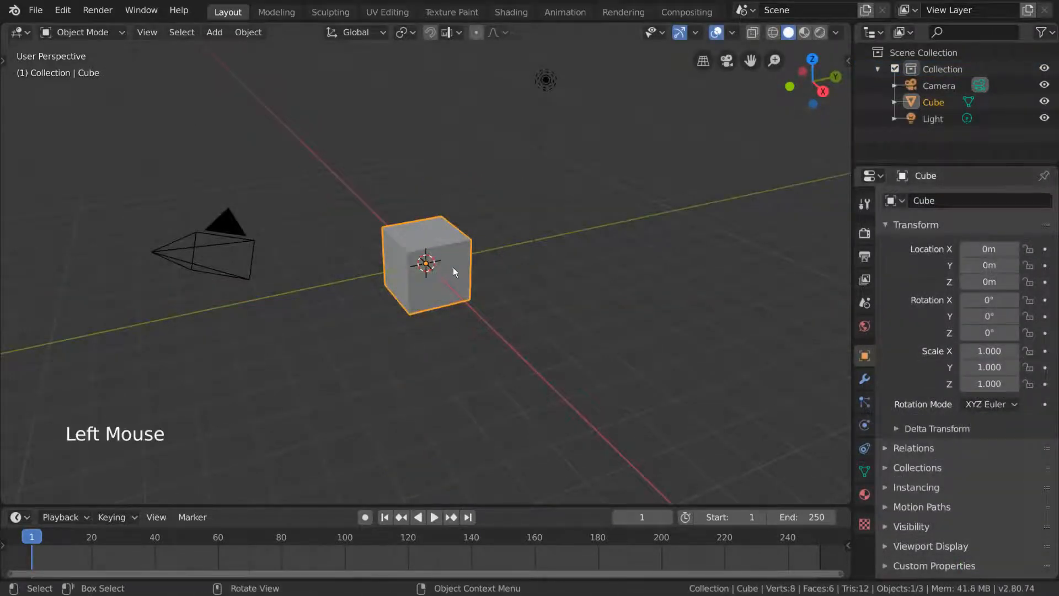
Duplicate the default cube to about X 2.63 m, Y 5.36 m, Z -0.48 m and rename the copy ParentCube.
key(shift+d)
click(648, 282)
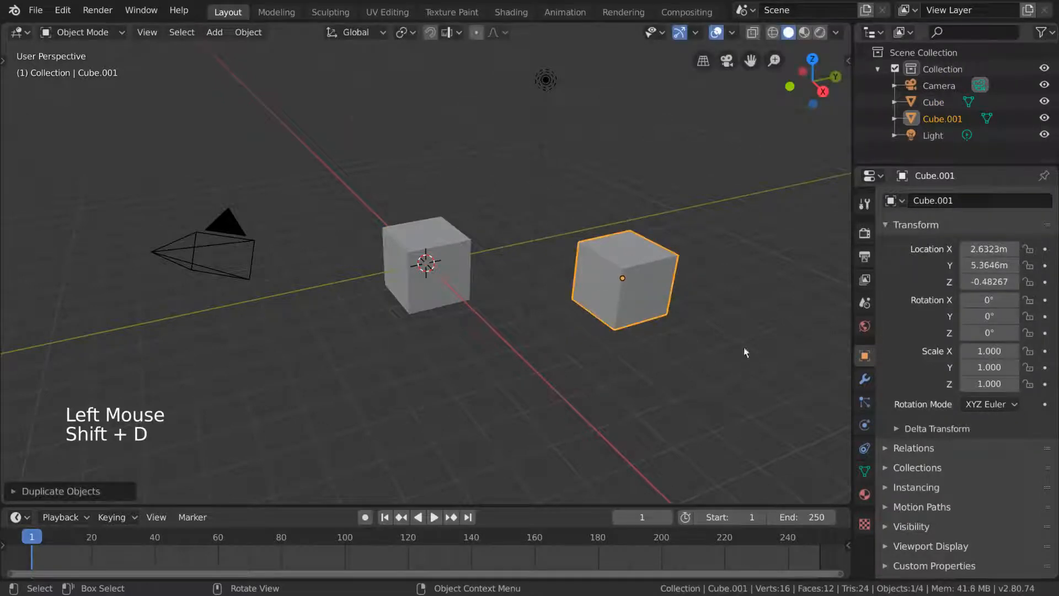
click(972, 201)
text(ParentCube)
key(Return)
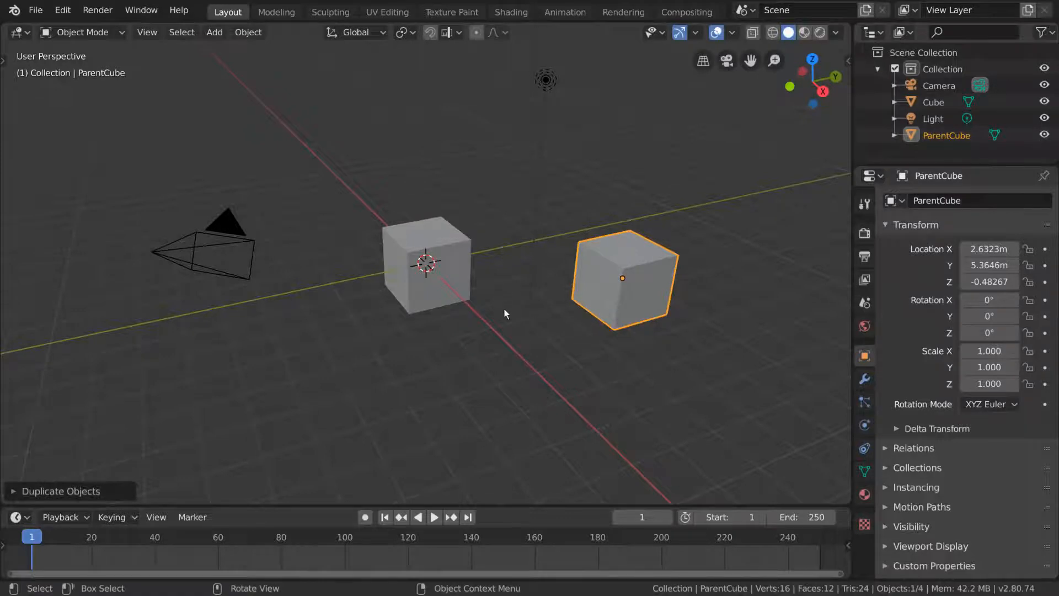
Scale ParentCube up uniformly to about 1.485.
key(s)
click(705, 379)
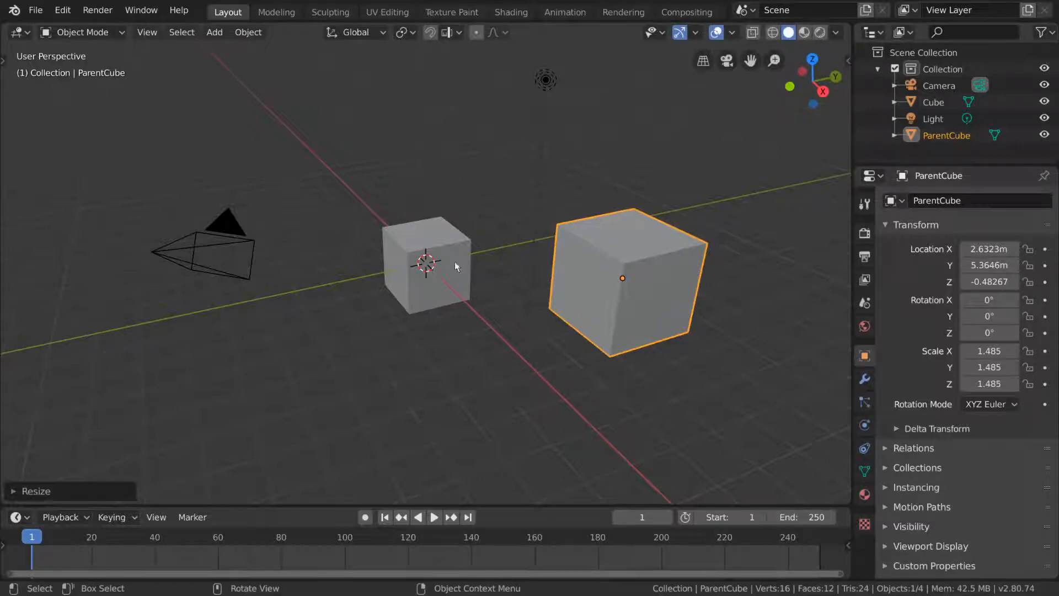
Parent ParentCube to the smaller Cube with the Object option, keeping Cube active, and open the parenting options again.
shift+click(446, 244)
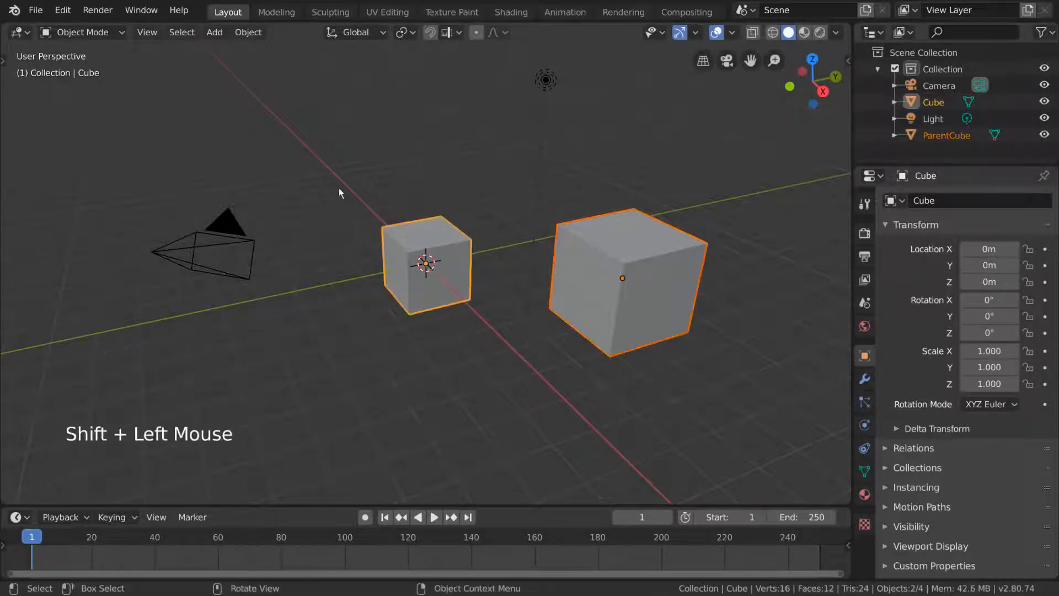
right_click(458, 257)
mouse_move(458, 258)
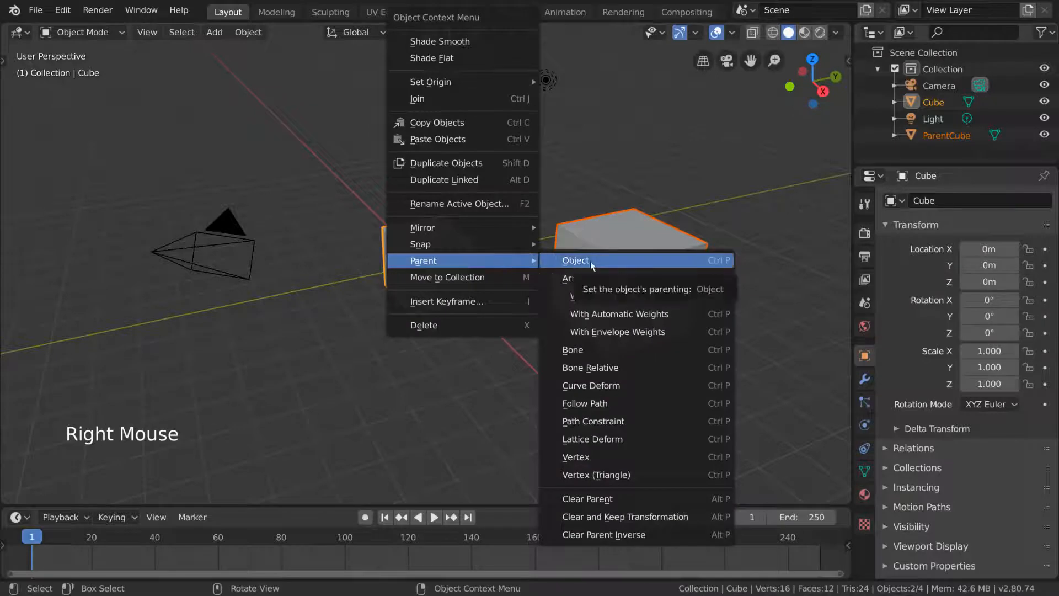
click(576, 261)
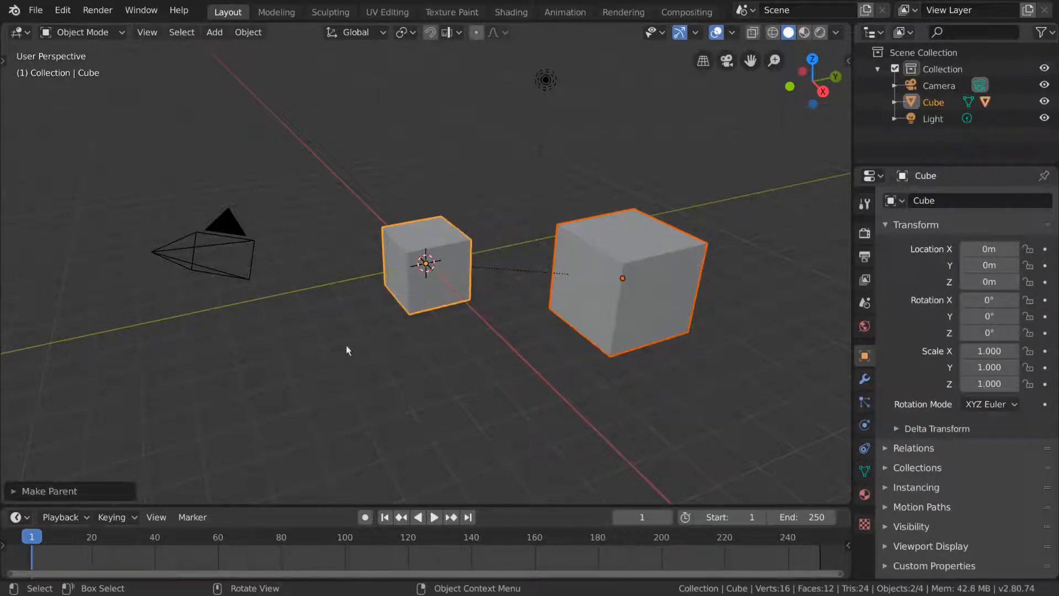
key(ctrl+p)
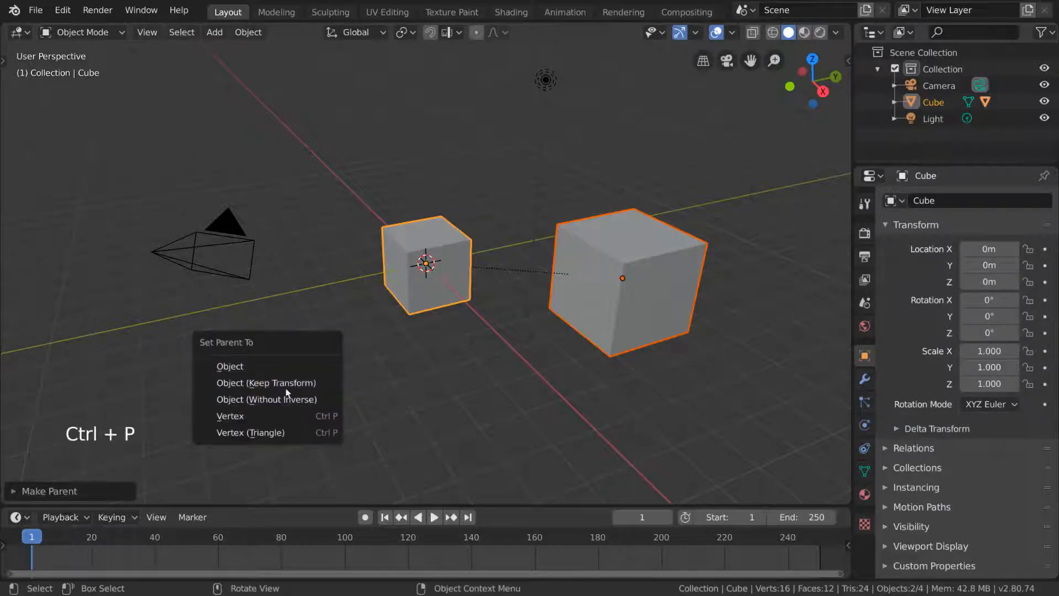
click(259, 381)
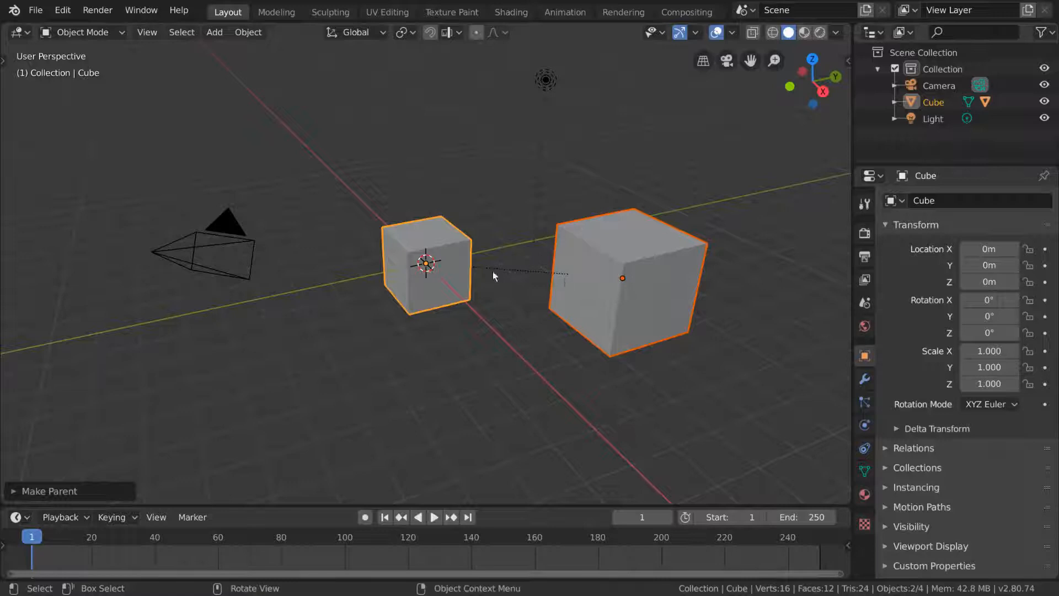
Try rotating, moving and scaling ParentCube on its own, cancelling each transform.
click(615, 278)
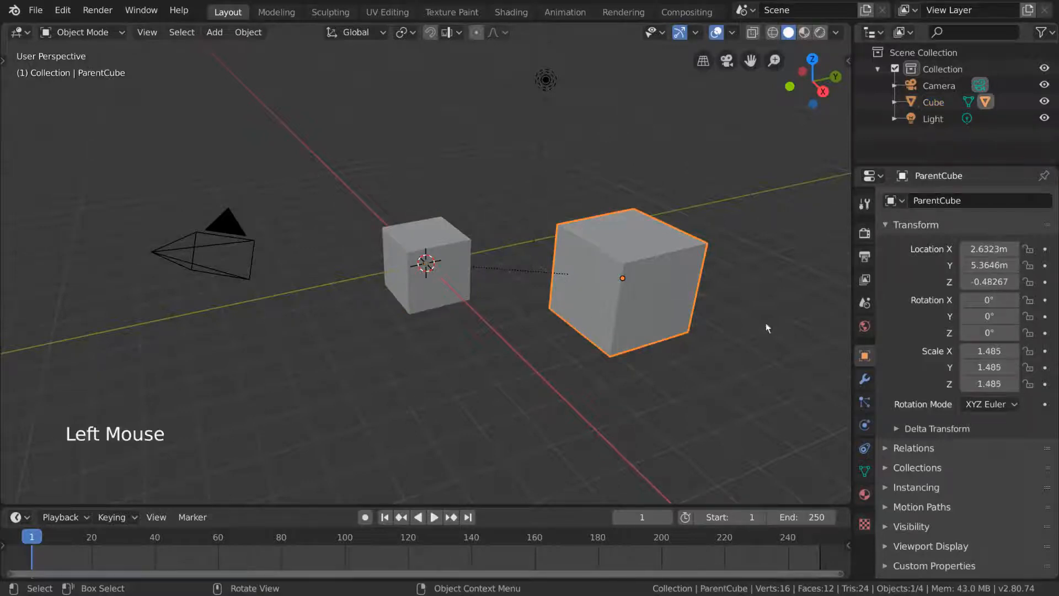
key(r)
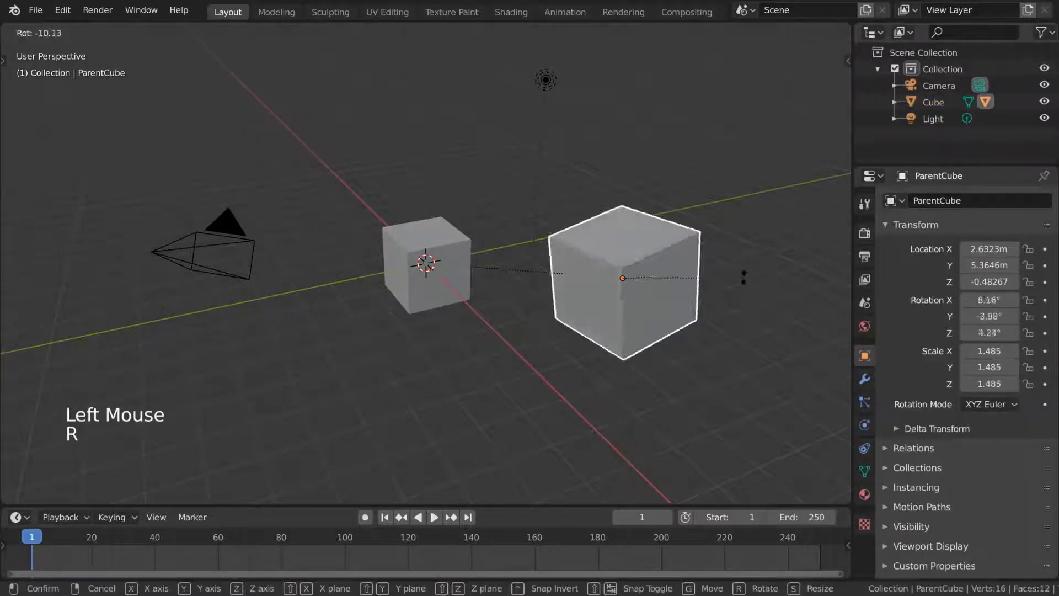
right_click(749, 256)
key(g)
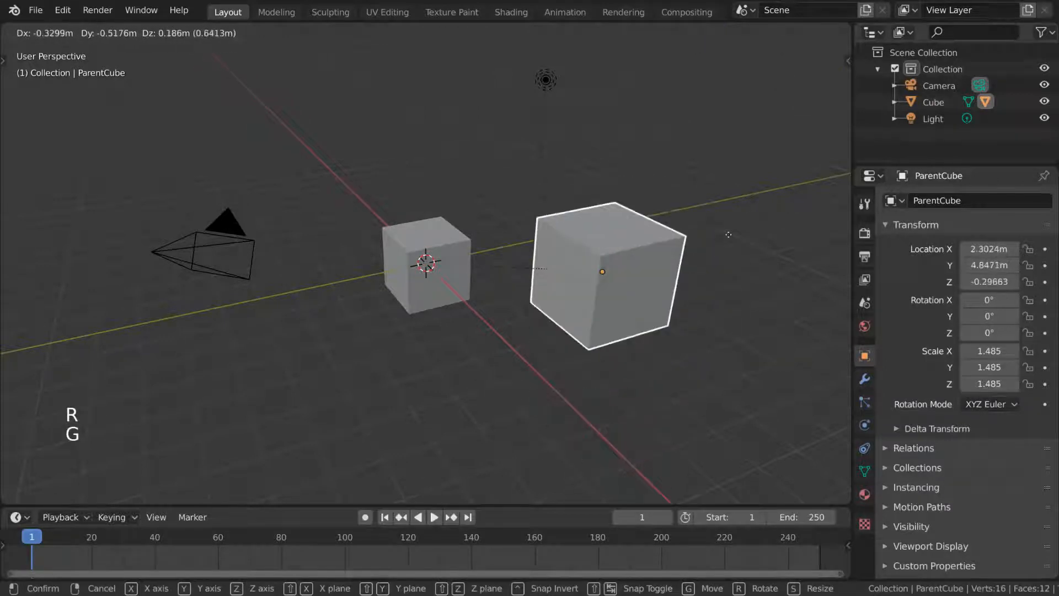
key(s)
click(744, 303)
key(r)
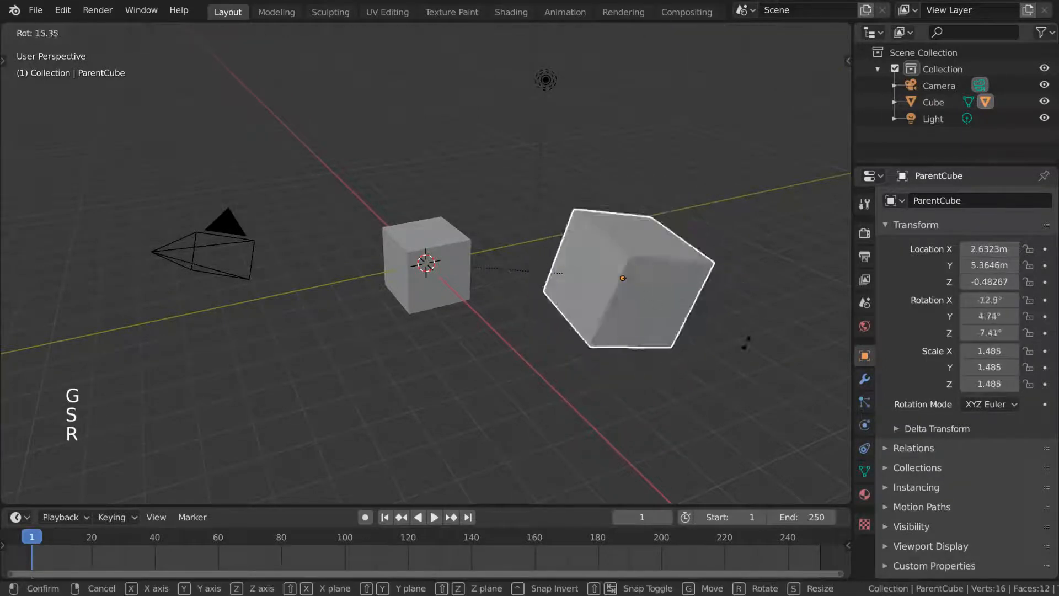
key(g)
right_click(720, 367)
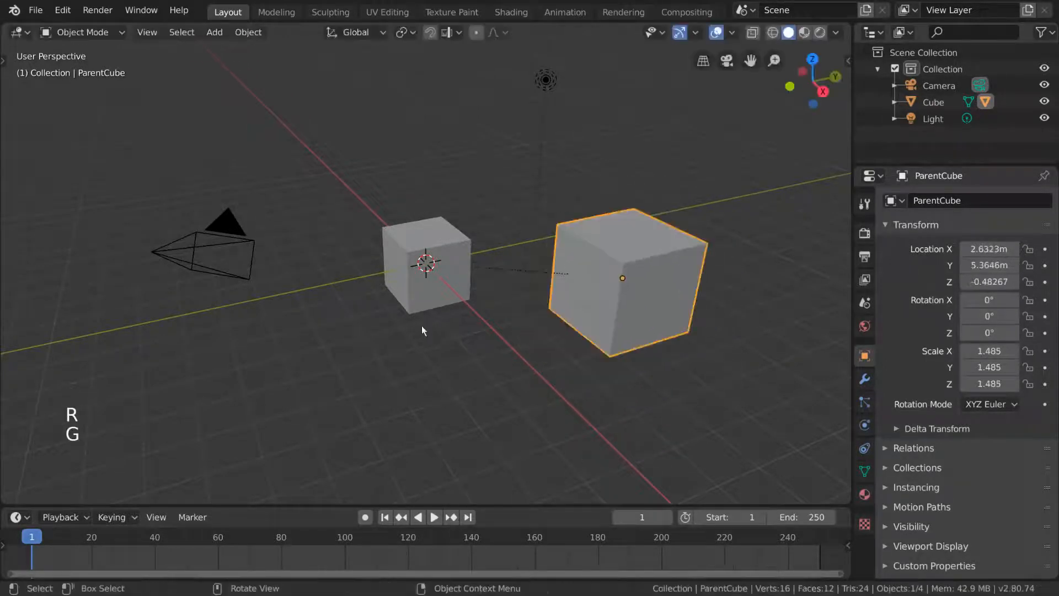
Try rotating, moving and scaling the smaller Cube to test the parent relationship, cancelling each transform.
click(427, 258)
key(r)
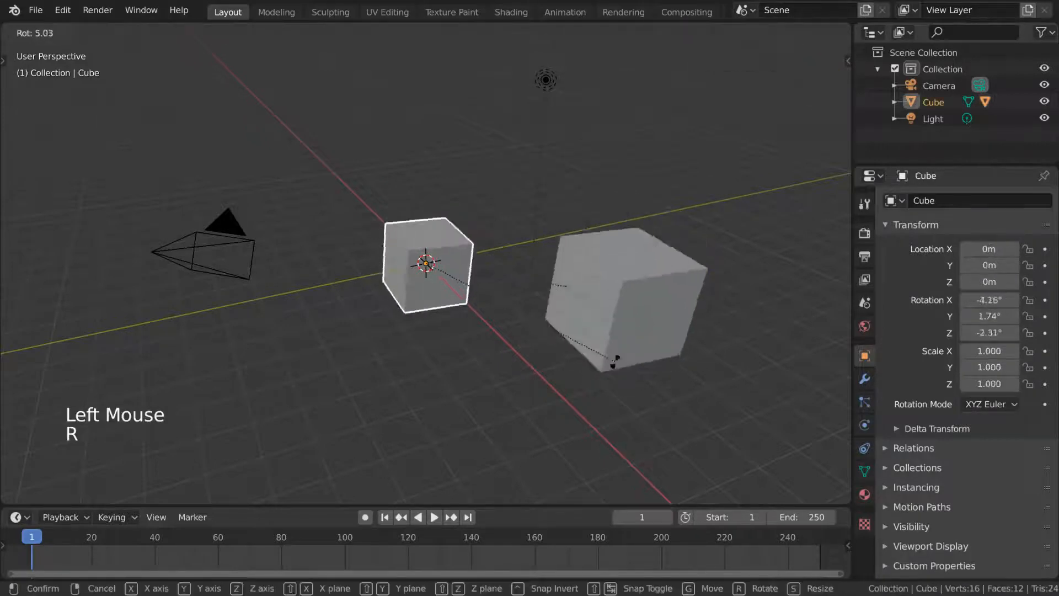
right_click(572, 313)
key(g)
key(s)
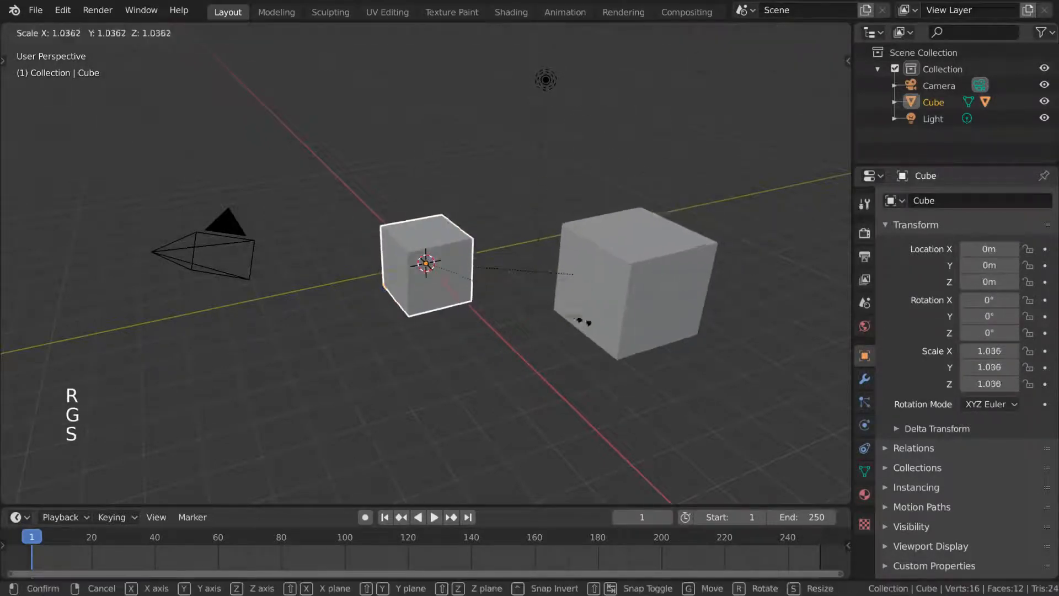
right_click(629, 317)
key(r)
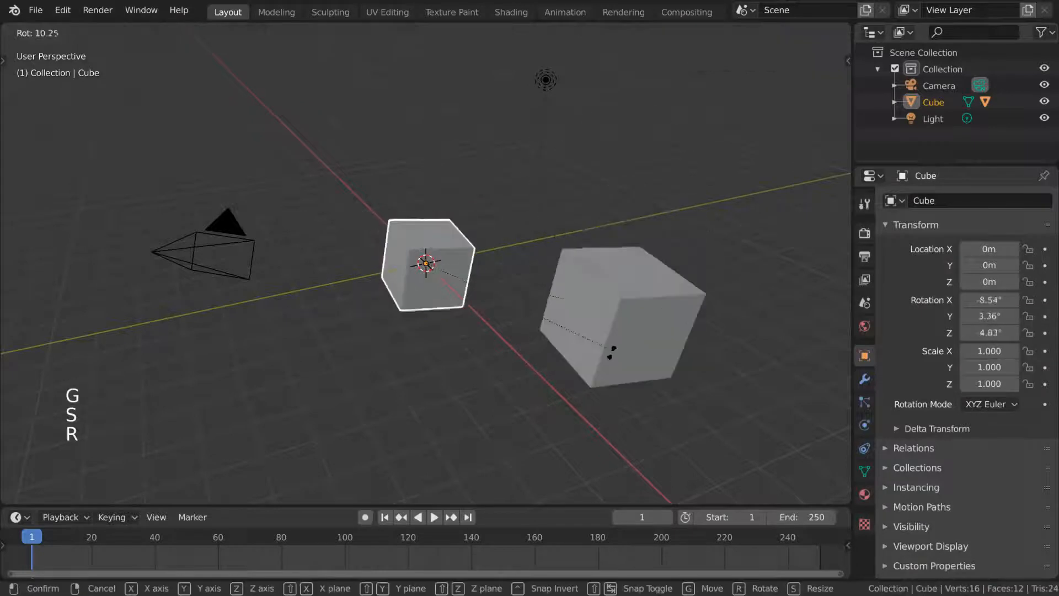
right_click(611, 259)
Undo the parenting between Cube and ParentCube.
key(ctrl+z)
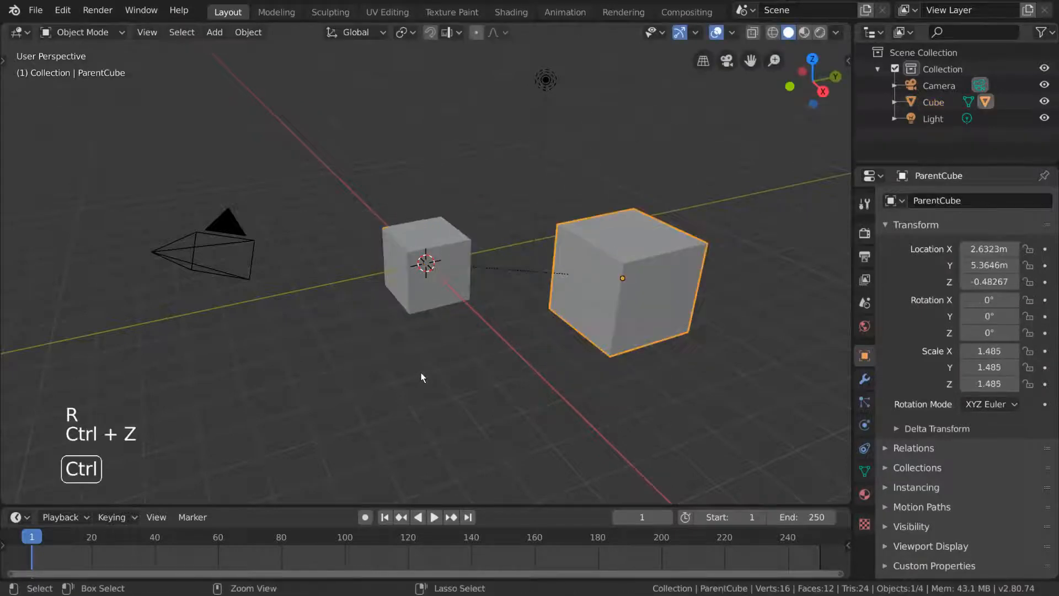
key(ctrl+z)
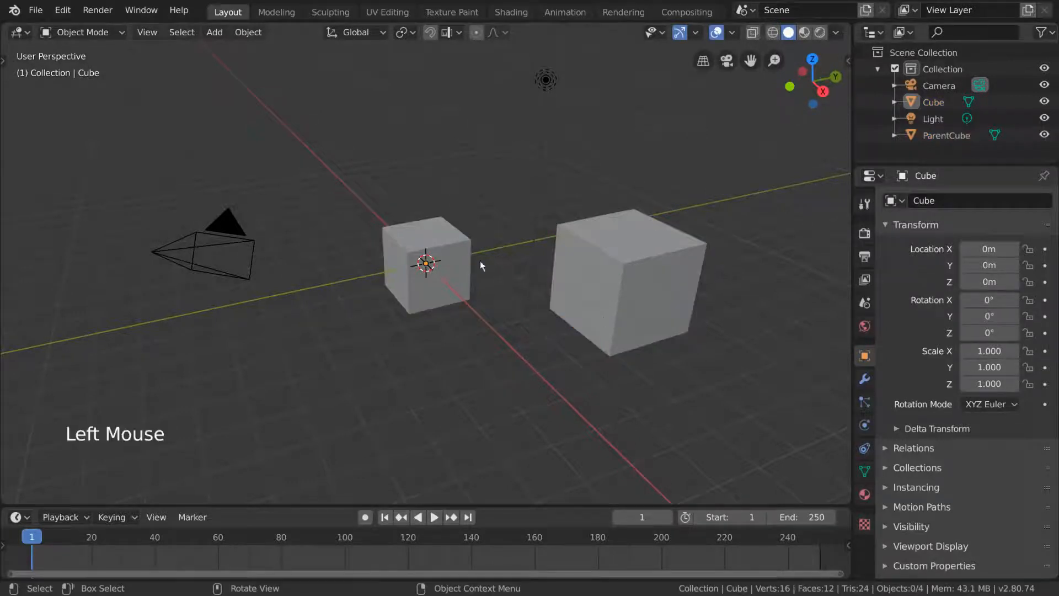
click(585, 236)
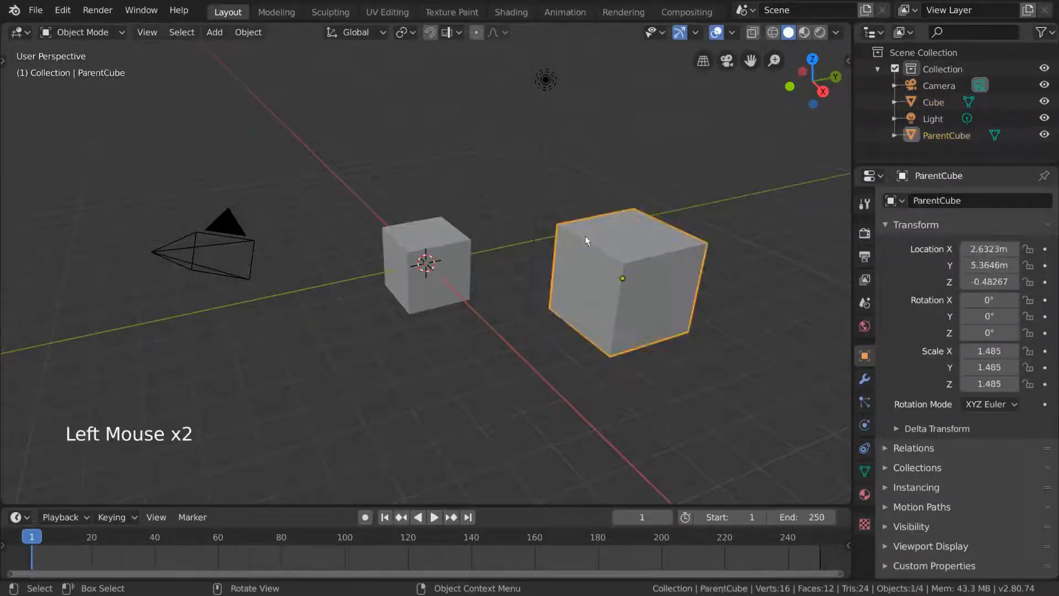
shift+click(459, 243)
click(435, 371)
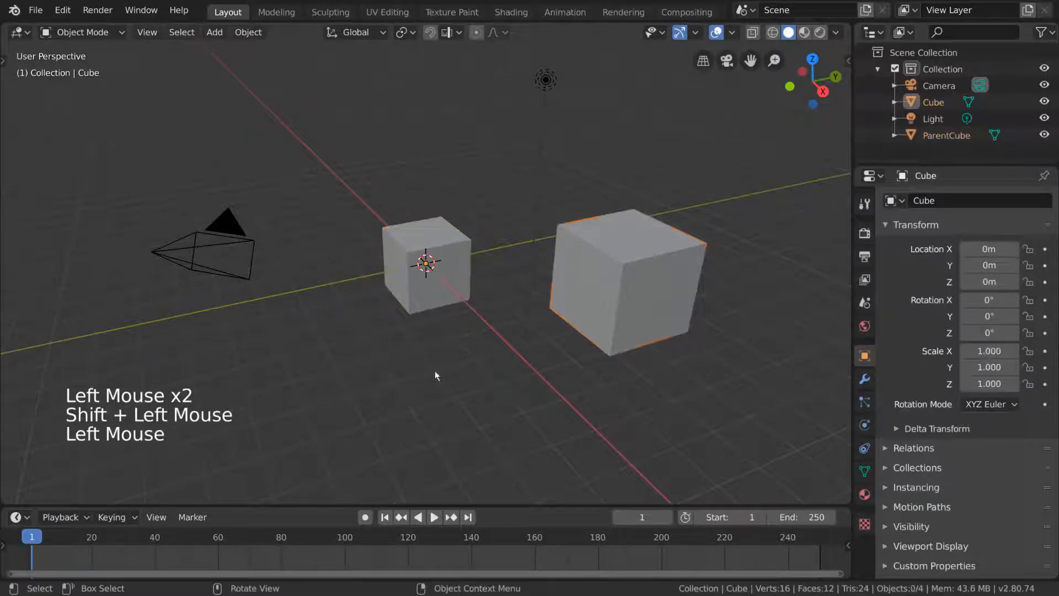
Parent the smaller Cube to ParentCube with the Object option, selecting Cube first and keeping ParentCube active.
click(447, 277)
shift+click(575, 279)
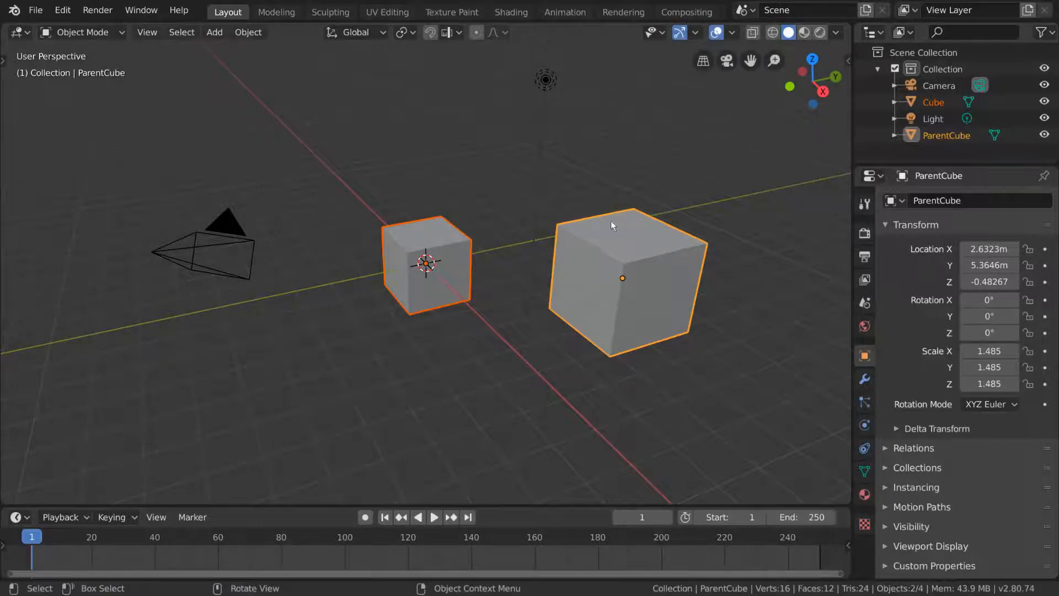
right_click(436, 237)
mouse_move(441, 260)
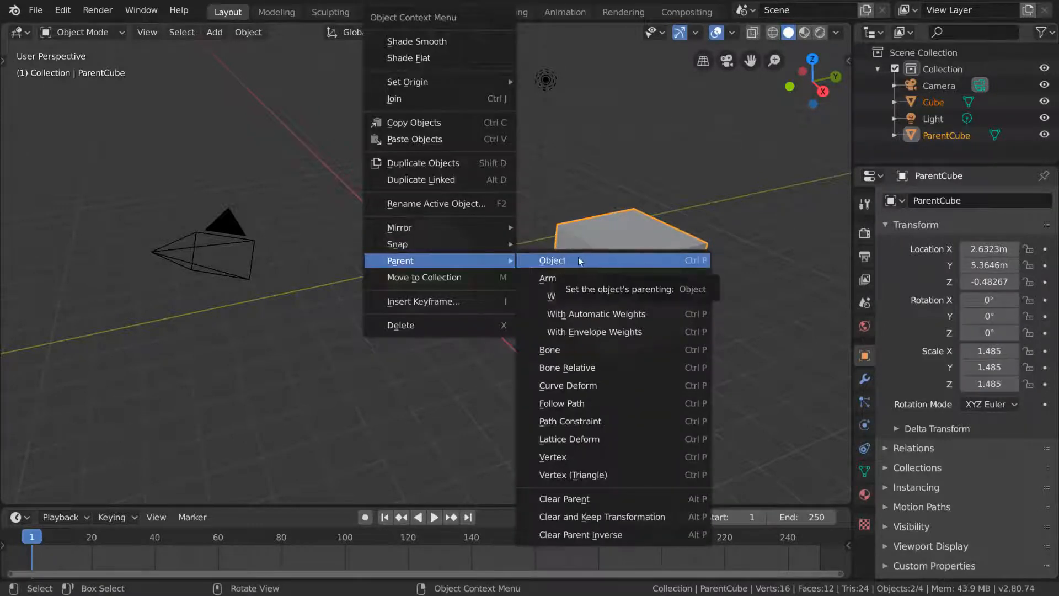
click(607, 260)
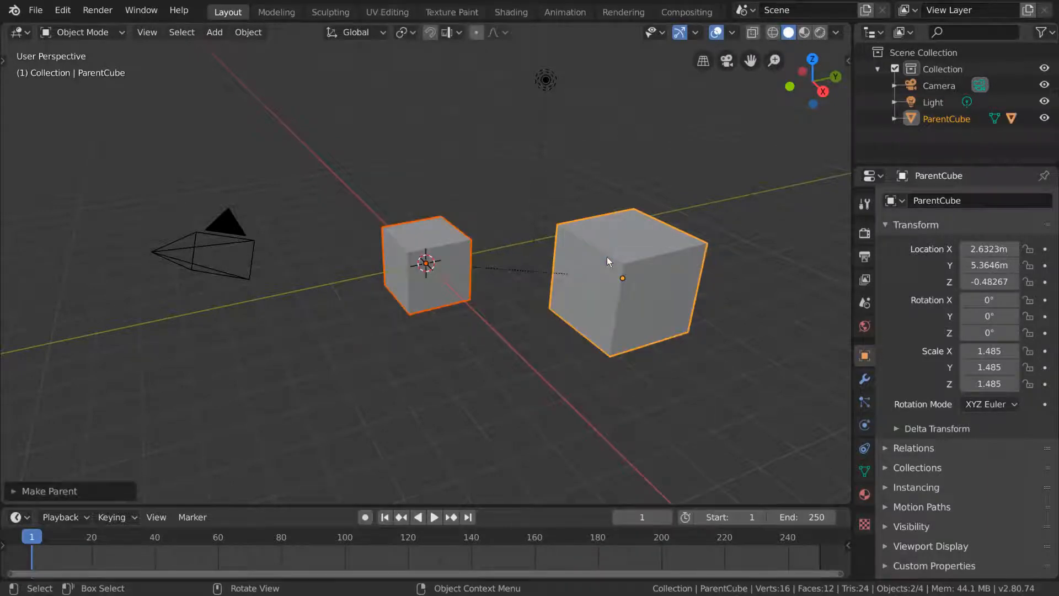
Try moving, scaling and rotating ParentCube alone, including a trackball rotation, to test its effect on the child, cancelling each transform.
click(607, 256)
key(g)
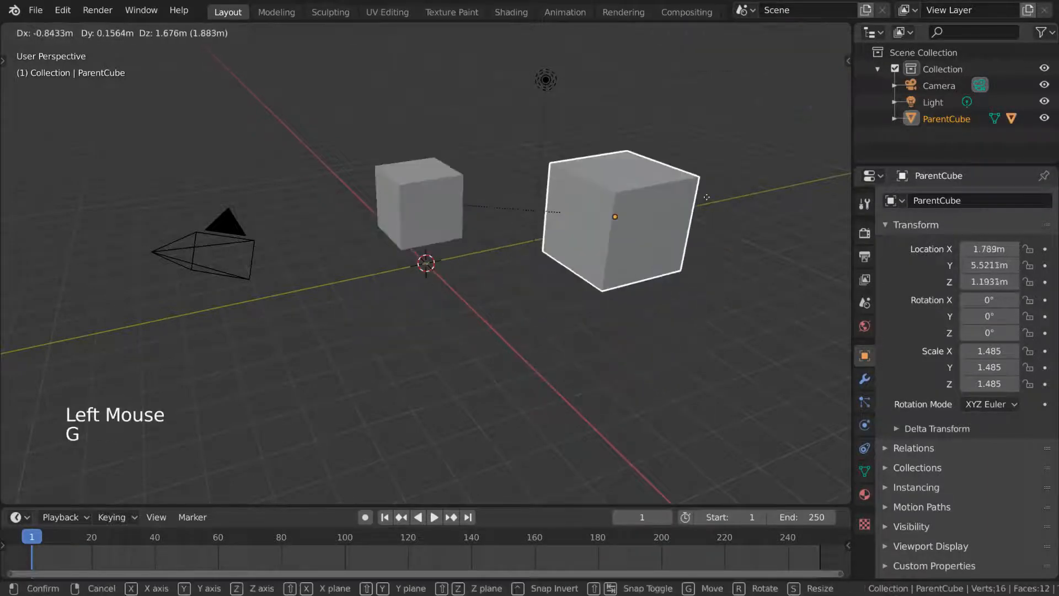
key(Escape)
key(s)
key(Escape)
key(r)
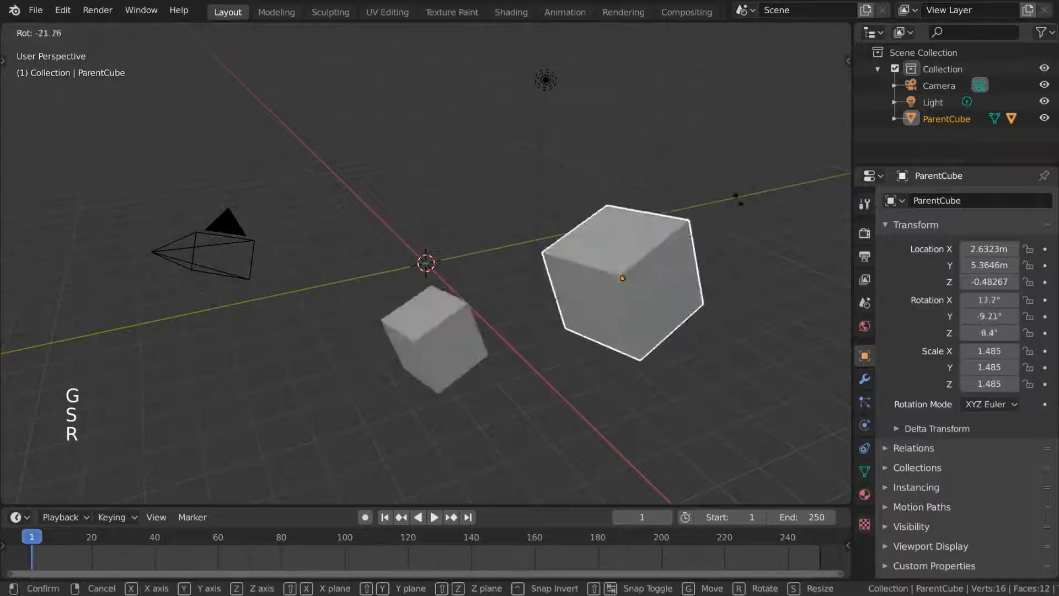
key(r)
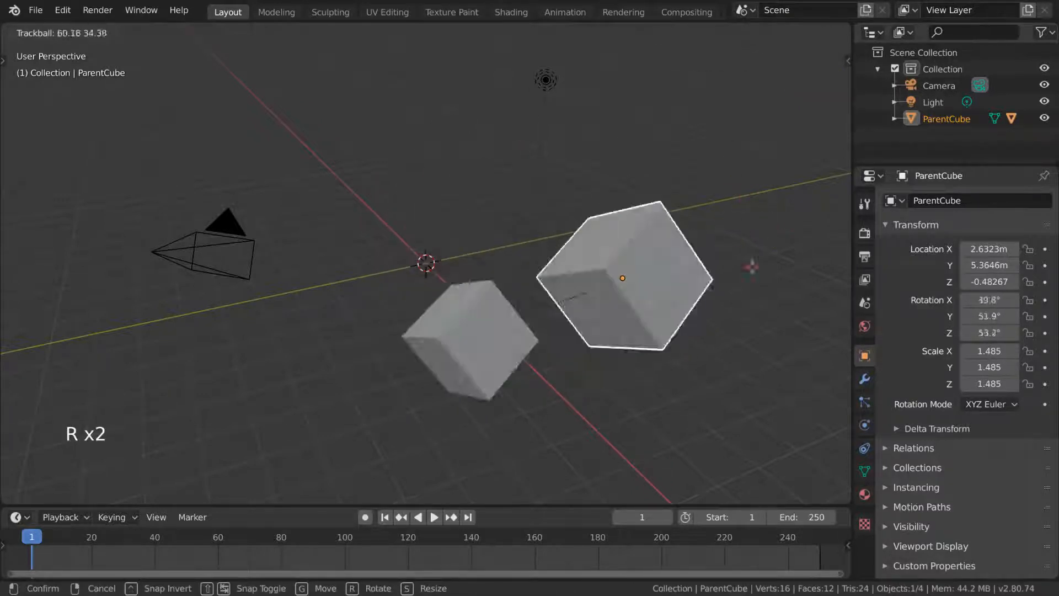
key(g)
right_click(681, 278)
key(s)
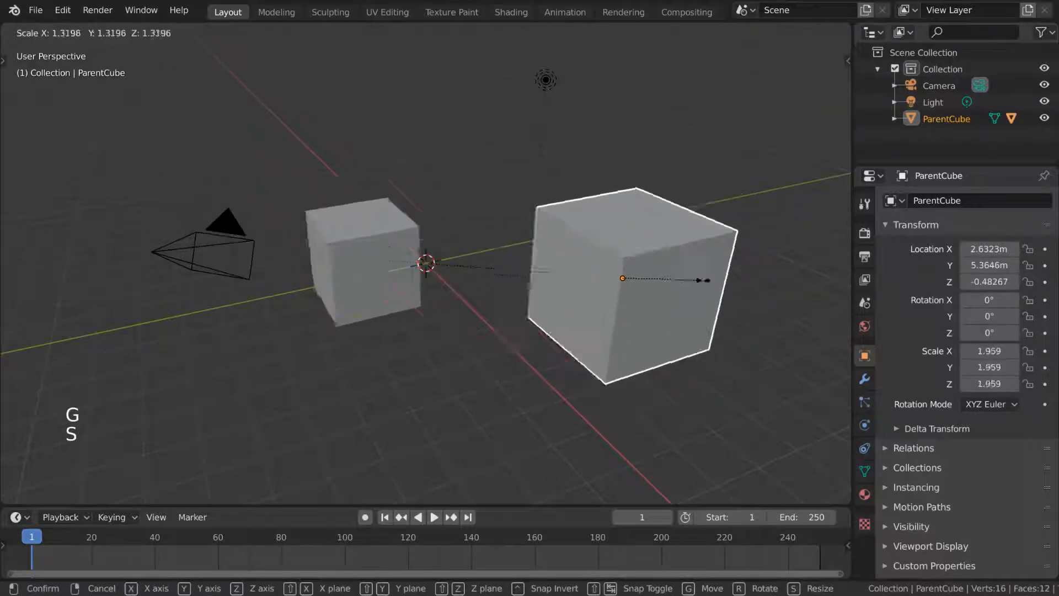
right_click(678, 276)
key(r)
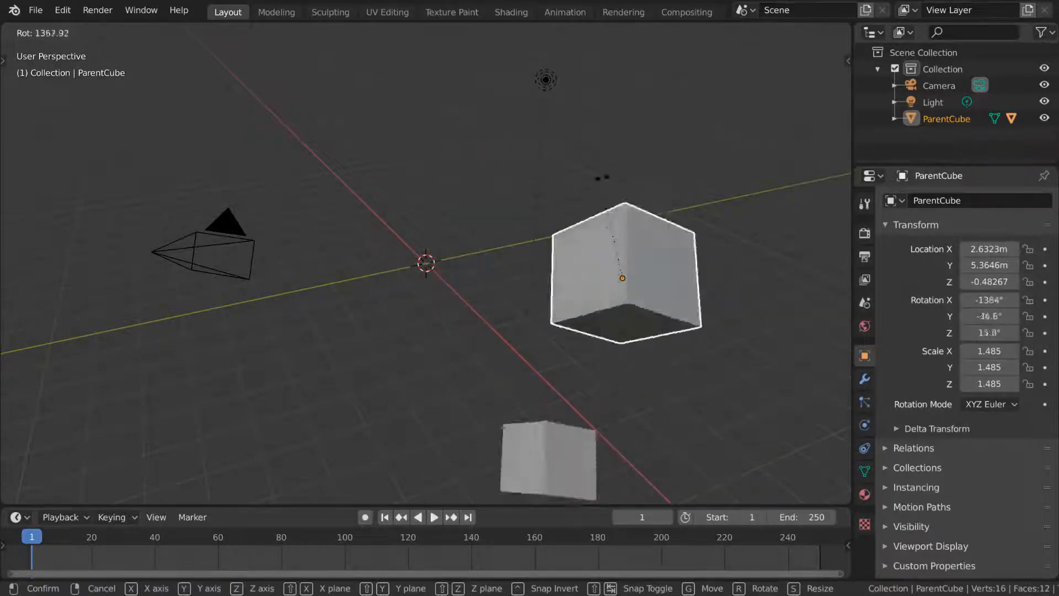
key(Escape)
Try rotating both cubes together and rotating and moving the child Cube alone, cancelling each transform.
shift+click(448, 253)
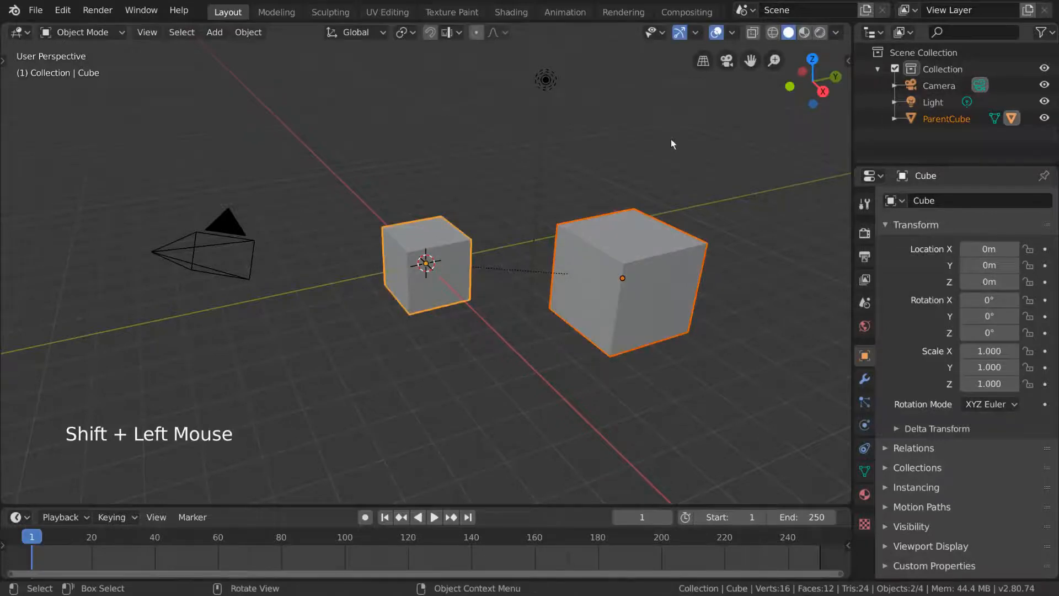
key(r)
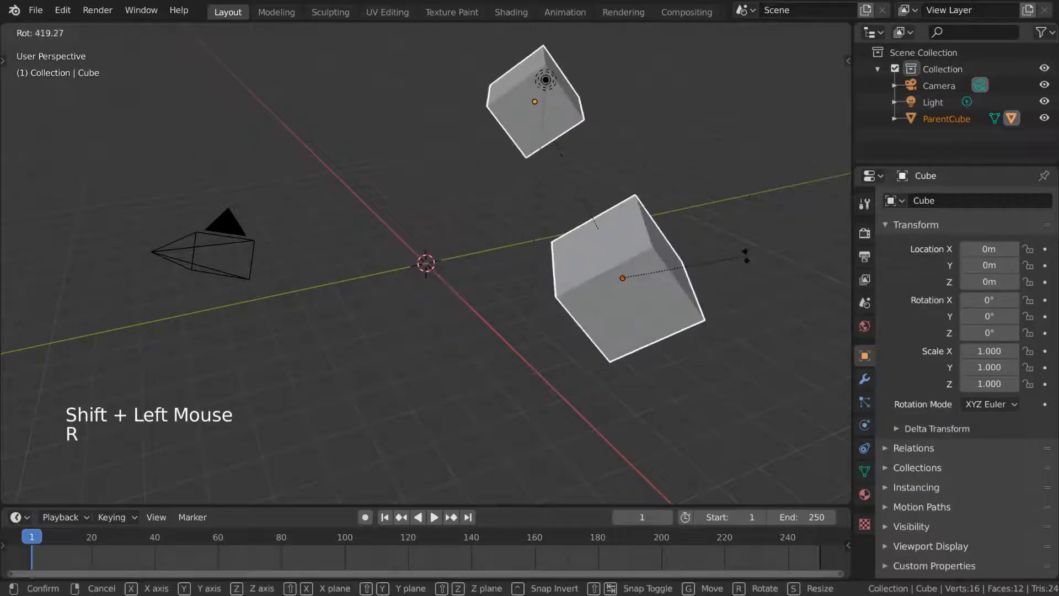
key(Escape)
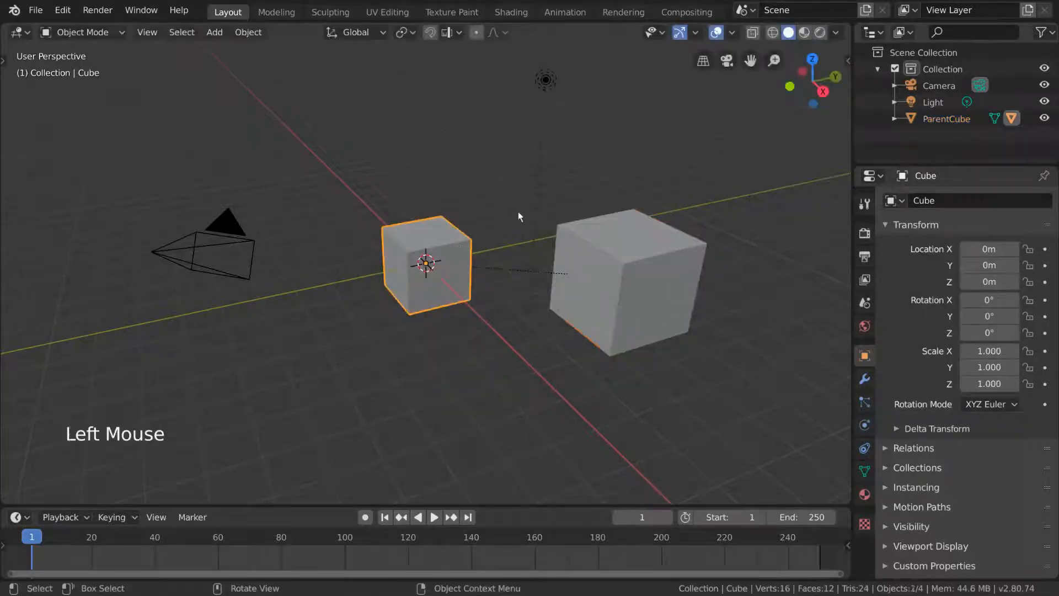
key(r)
key(g)
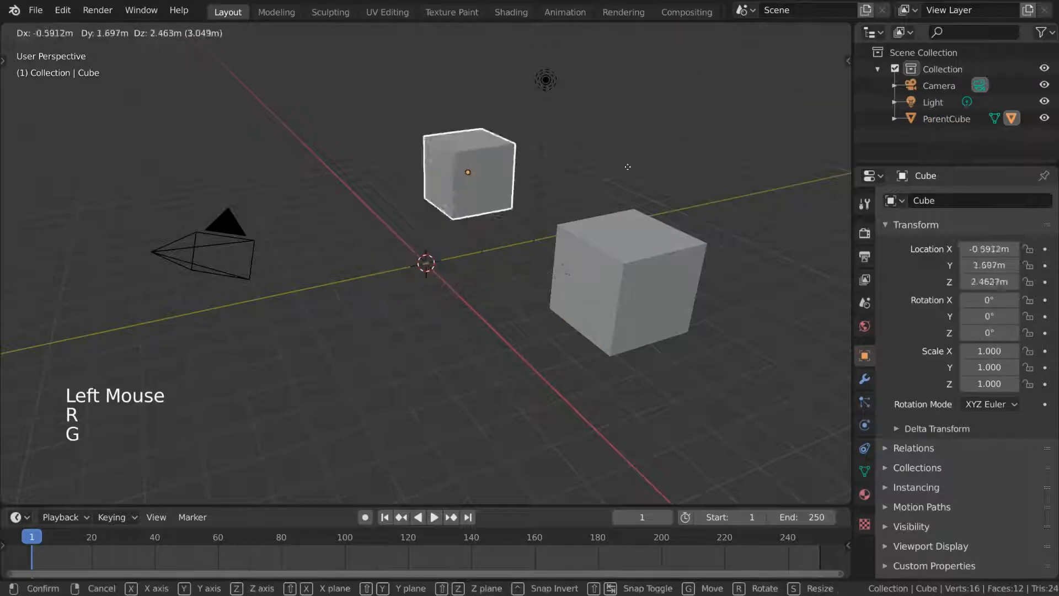
key(Escape)
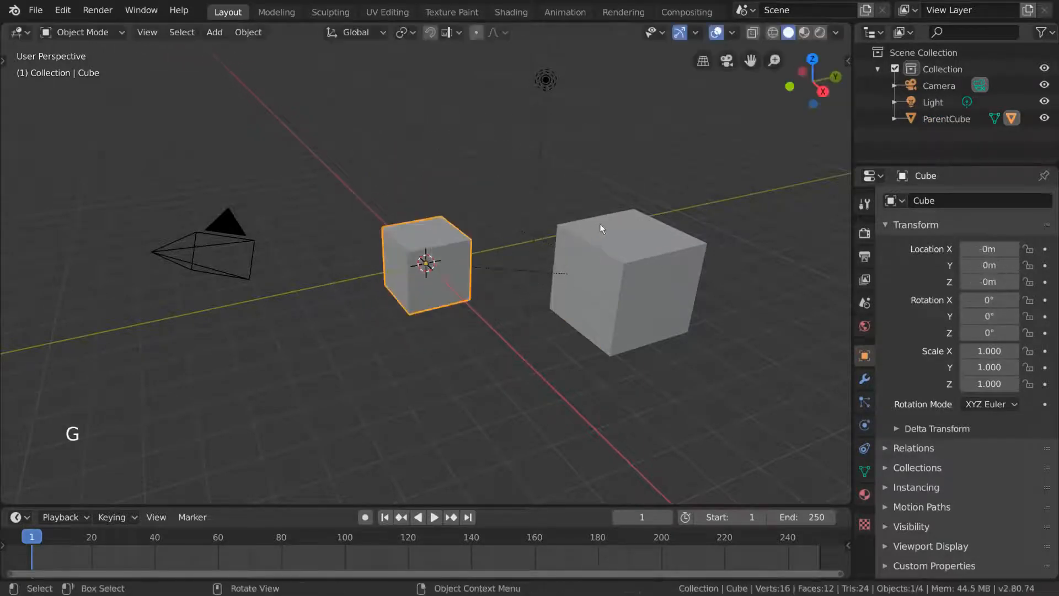
Move the child Cube and ParentCube alternately to several new positions to compare independent and inherited movement.
key(g)
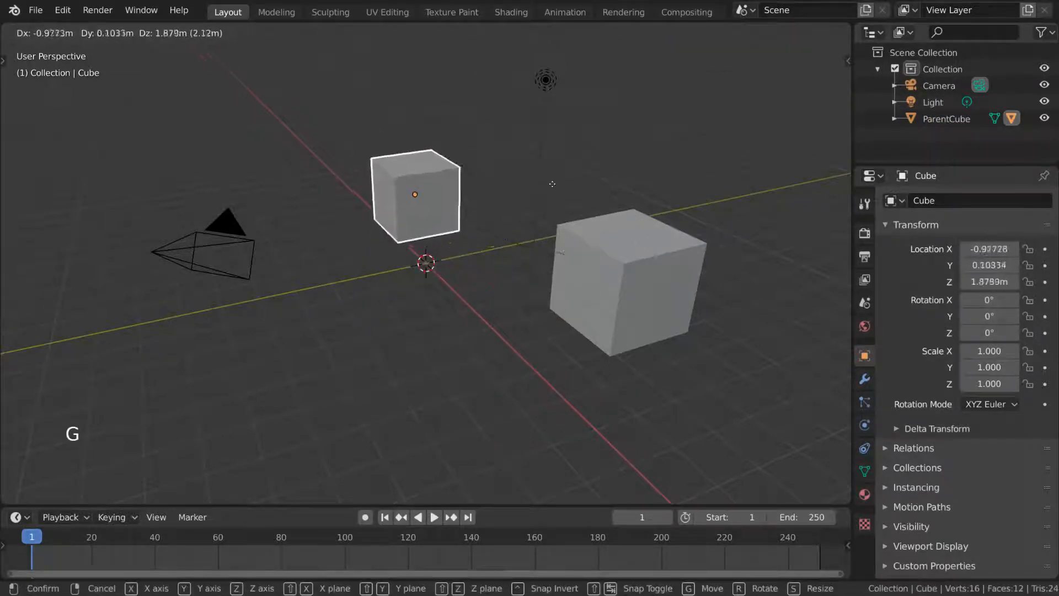
click(586, 207)
click(588, 226)
key(g)
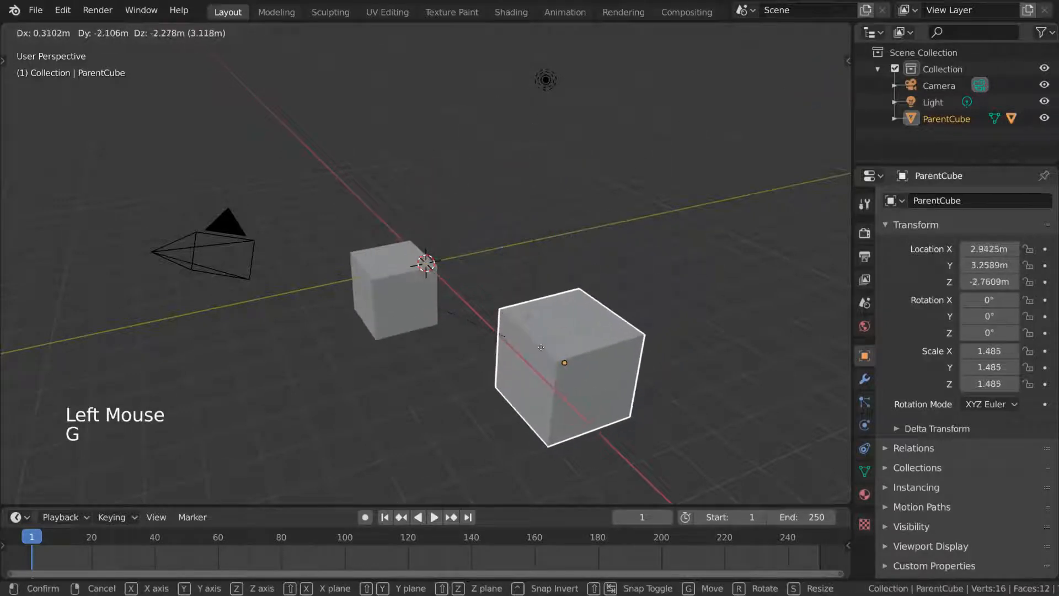
click(406, 310)
click(406, 311)
key(g)
click(303, 384)
click(563, 359)
key(g)
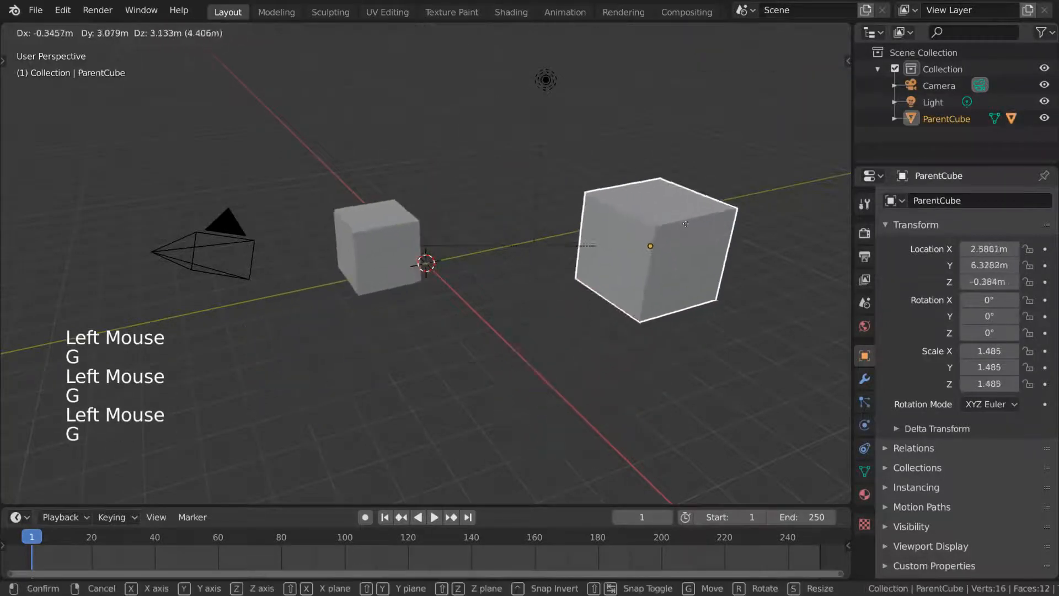
click(409, 253)
click(409, 253)
key(g)
click(524, 295)
Reposition ParentCube together with its child to about X 1.99 m, Y 4.86 m, Z 0.29 m.
click(651, 232)
key(g)
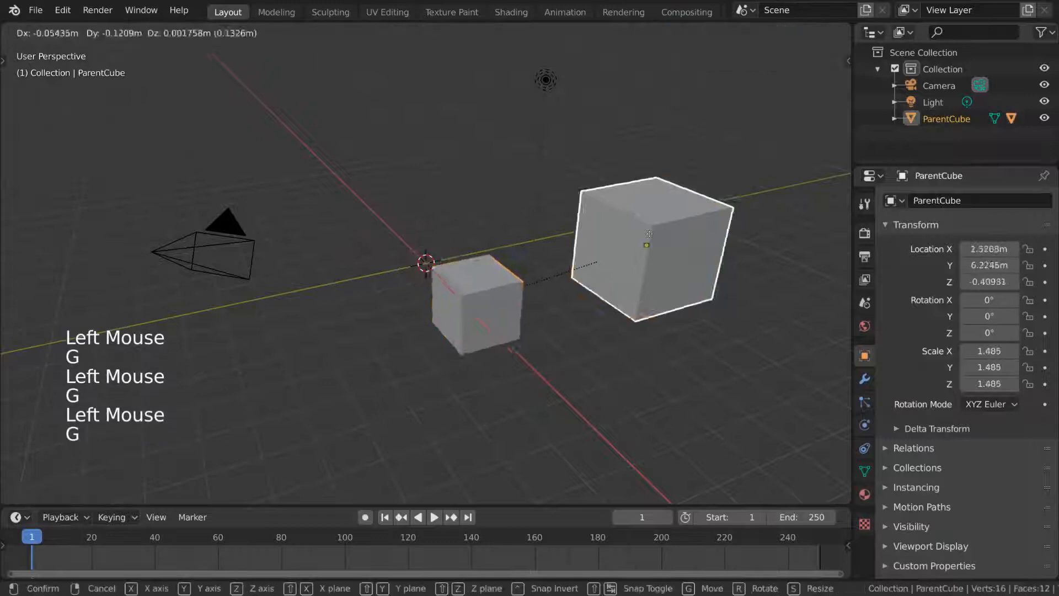
click(653, 225)
key(g)
click(630, 247)
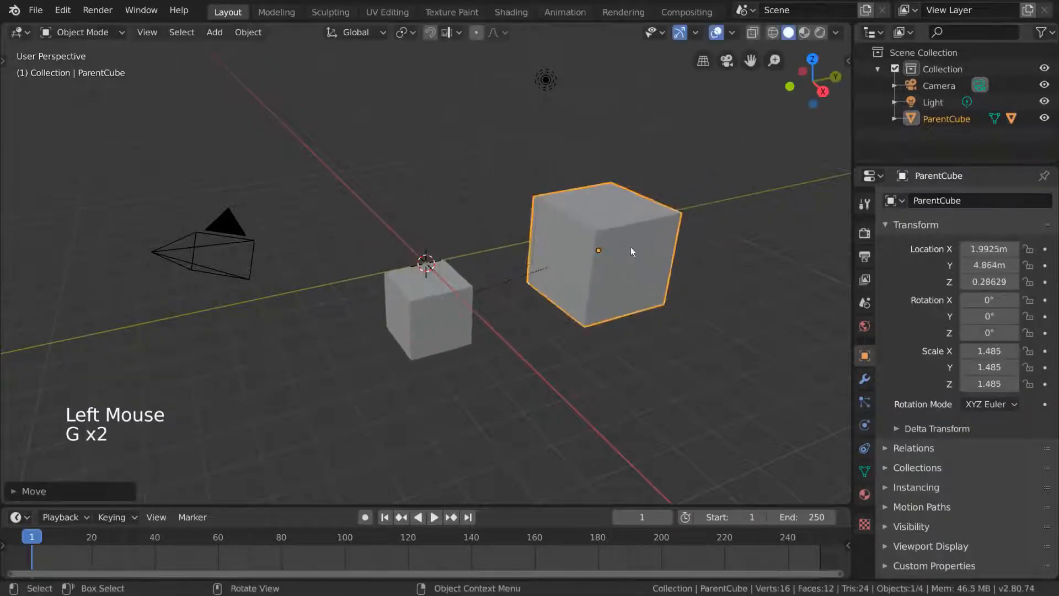
Expand ParentCube's hierarchy in the Outliner and move its child Cube to about X 2.15 m, Y 0.79 m, Z -3.31 m.
click(893, 118)
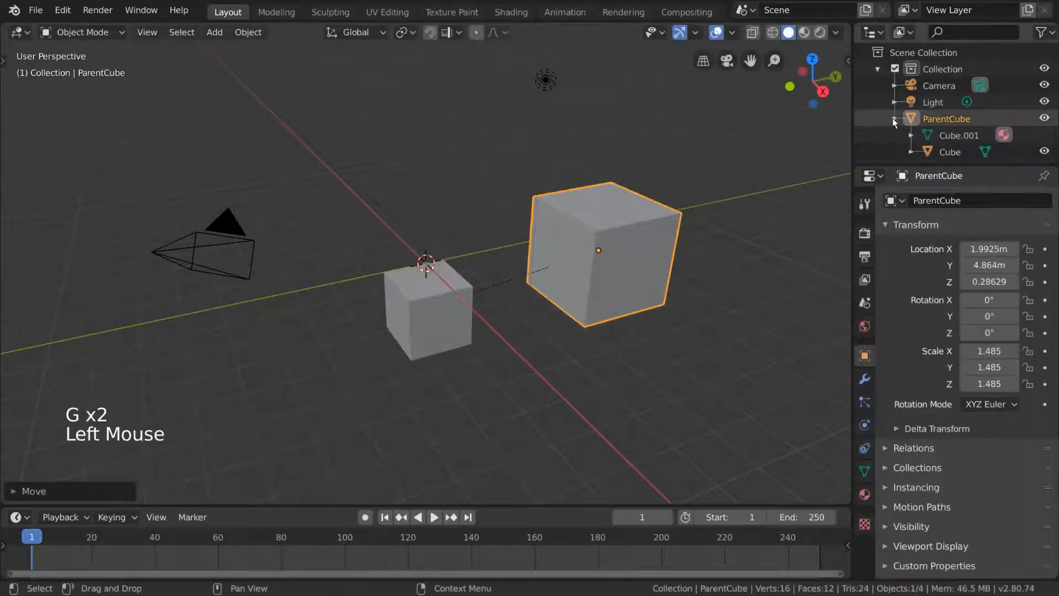
scroll(897, 126, down, 2)
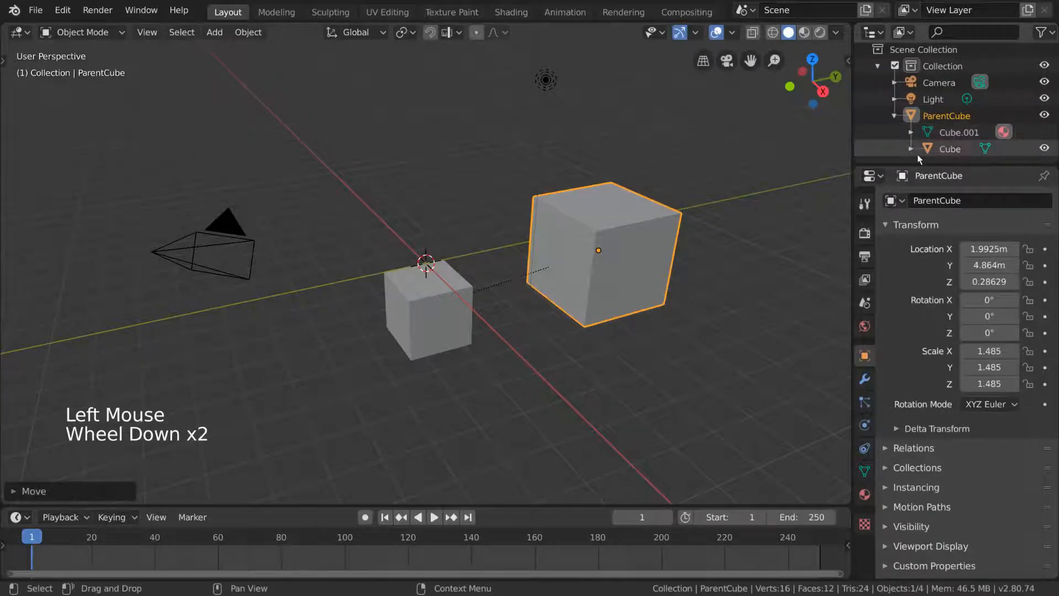
click(451, 292)
key(g)
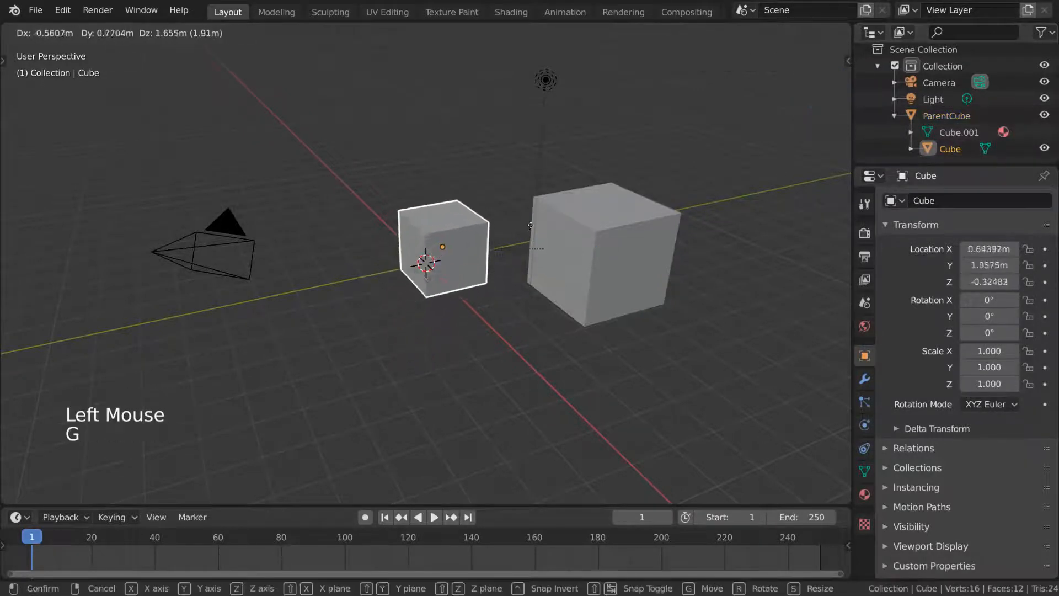
click(501, 271)
key(g)
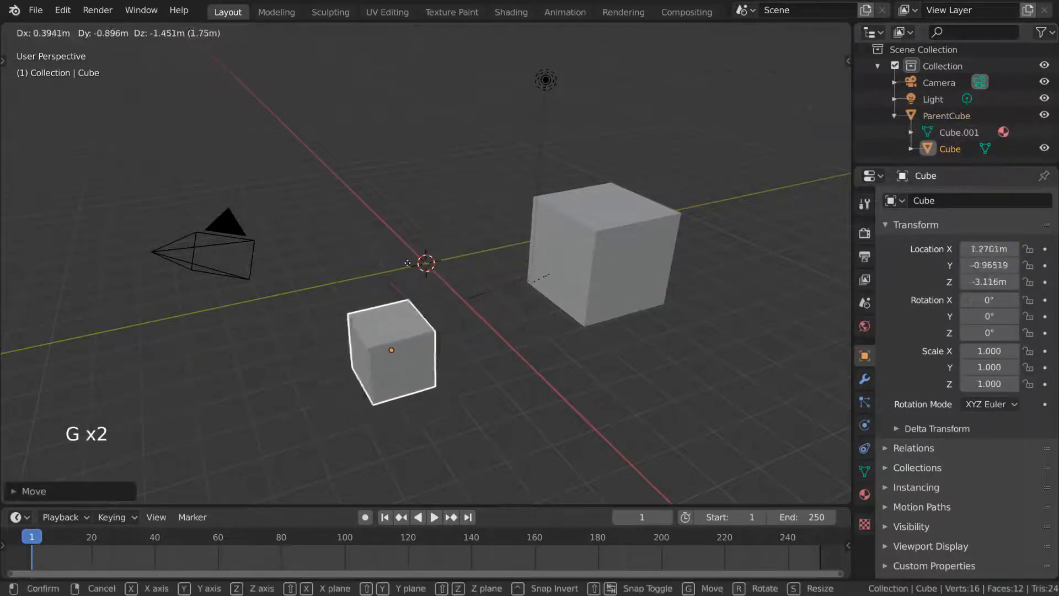
click(440, 246)
Add a new cube mesh at the 3D cursor and try moving it, cancelling the move.
click(214, 32)
mouse_move(243, 50)
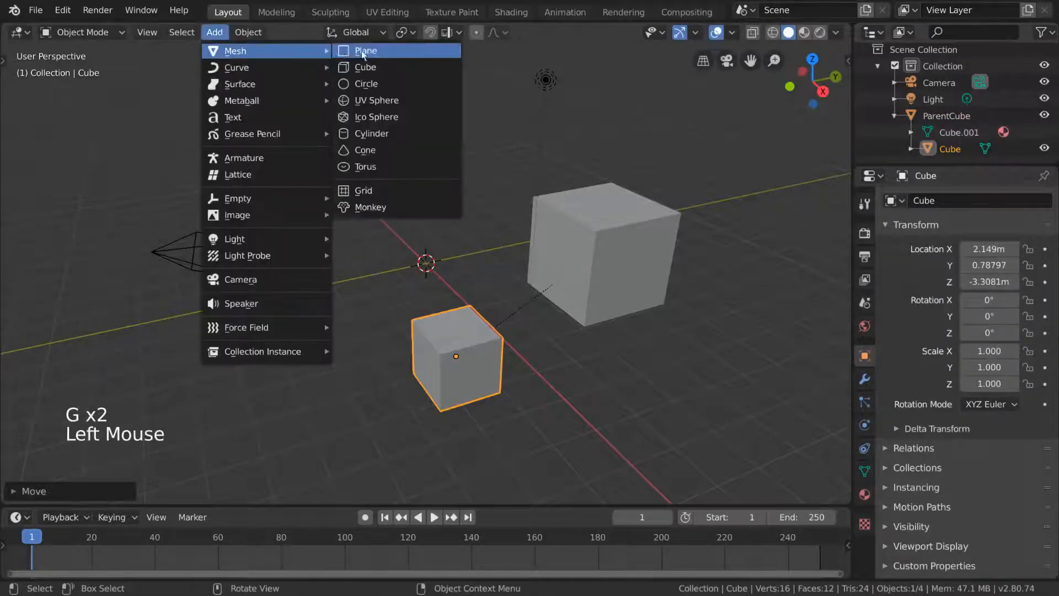
click(377, 66)
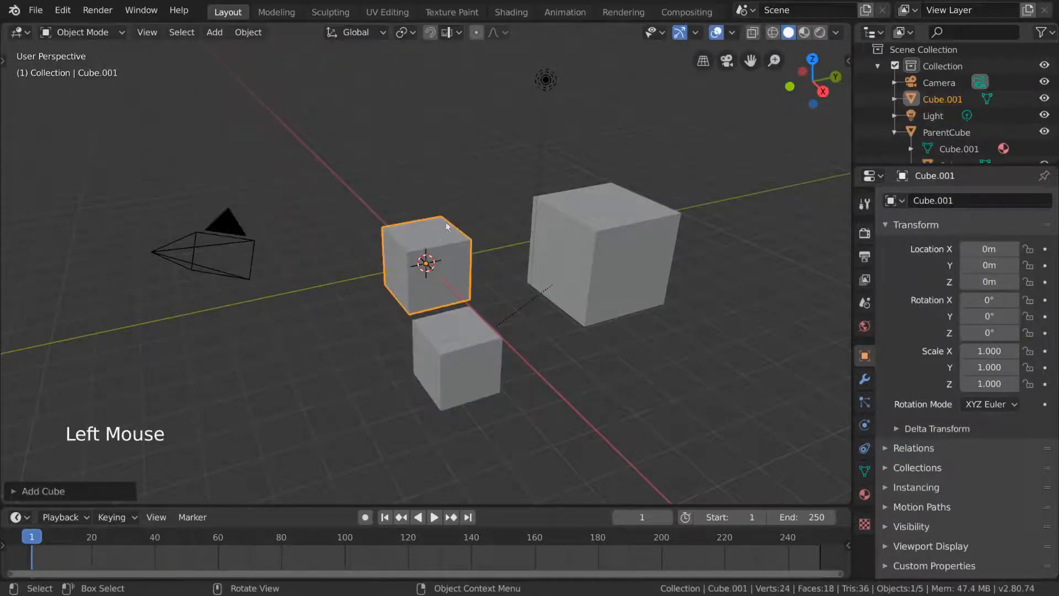
key(g)
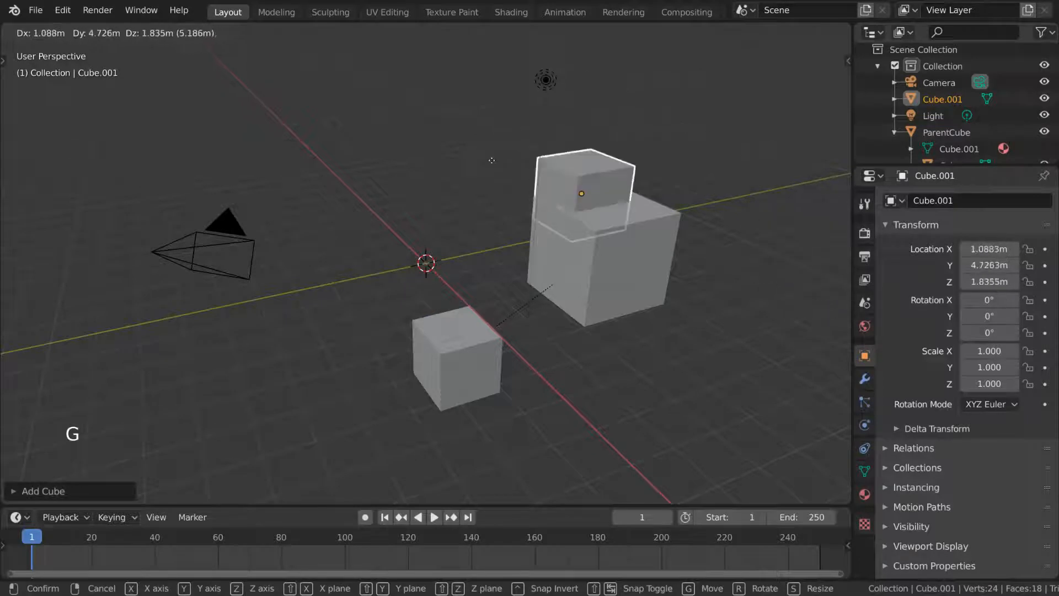
right_click(427, 192)
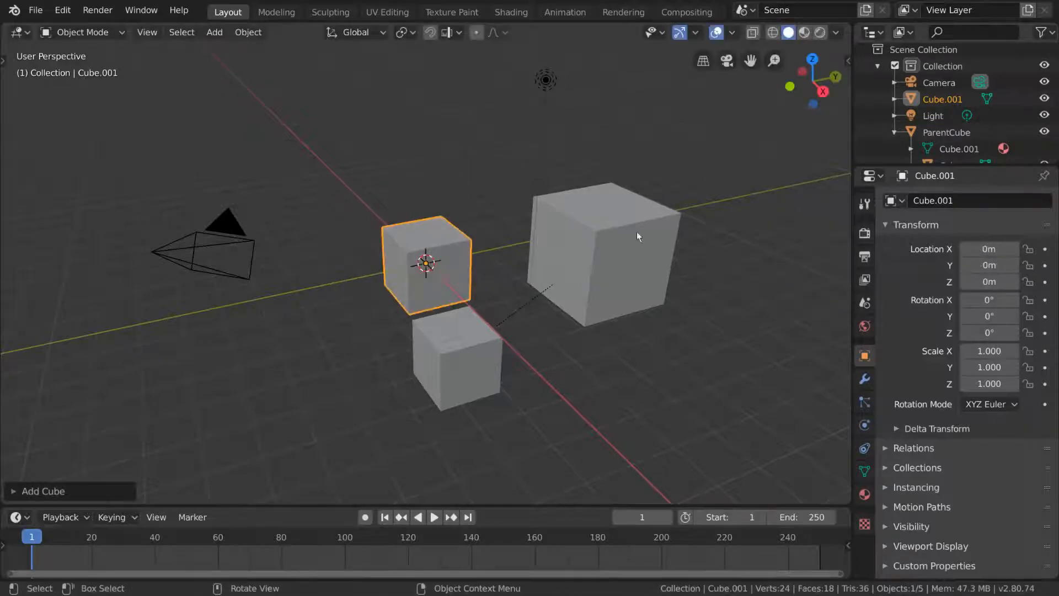
Parent the new cube to ParentCube with the Object option and select the new child in the Outliner hierarchy.
shift+click(567, 210)
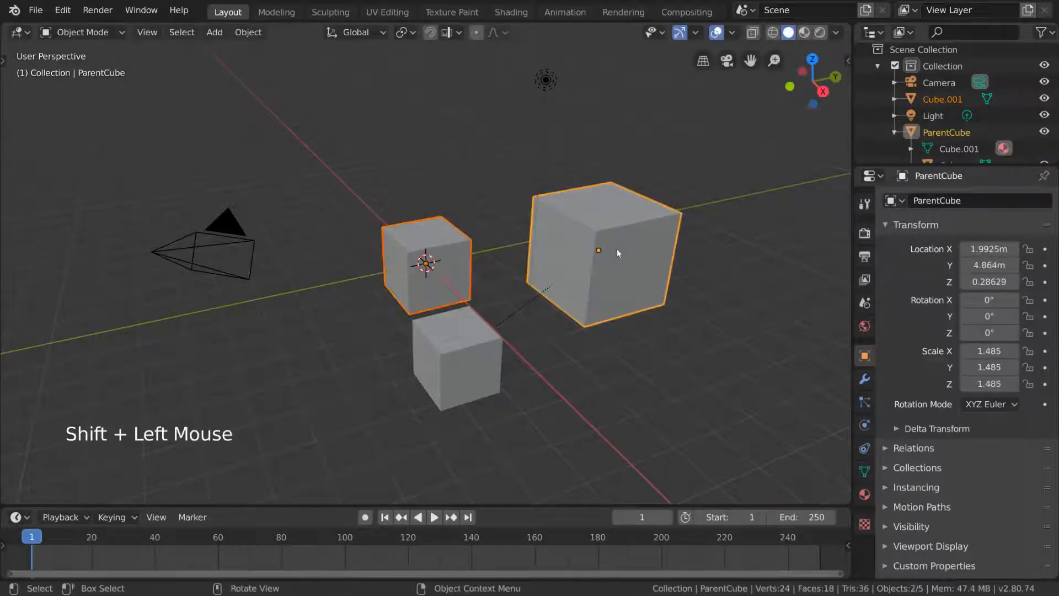
right_click(661, 219)
mouse_move(622, 261)
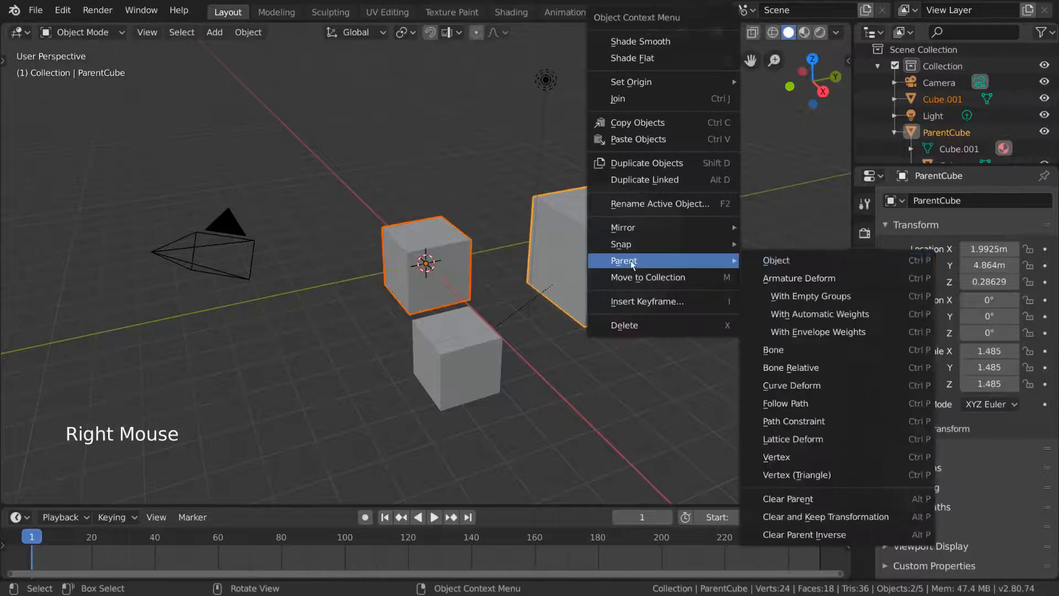
click(767, 261)
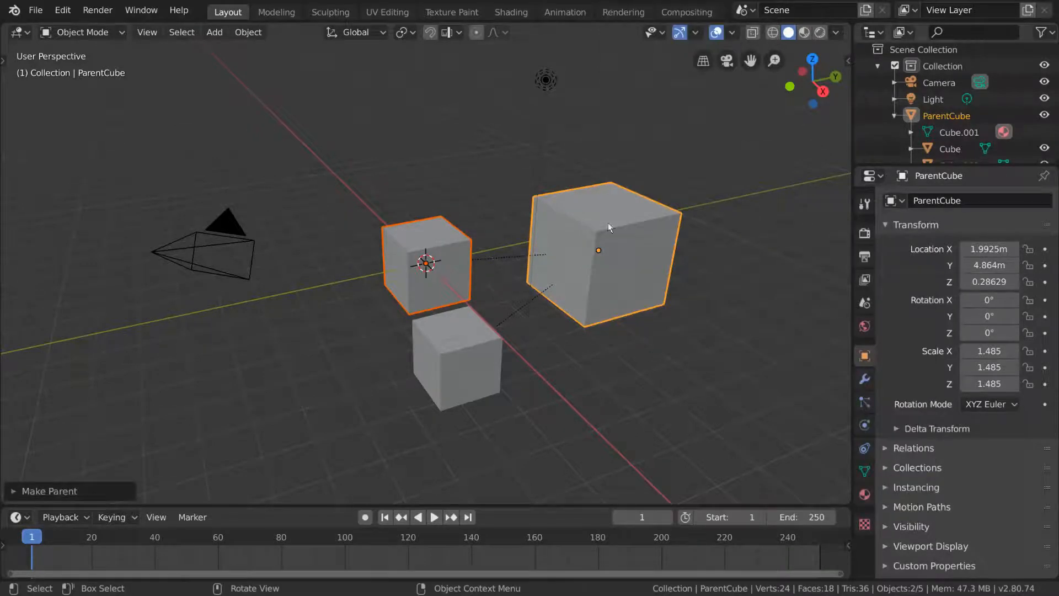
scroll(911, 122, down, 1)
click(964, 131)
click(952, 147)
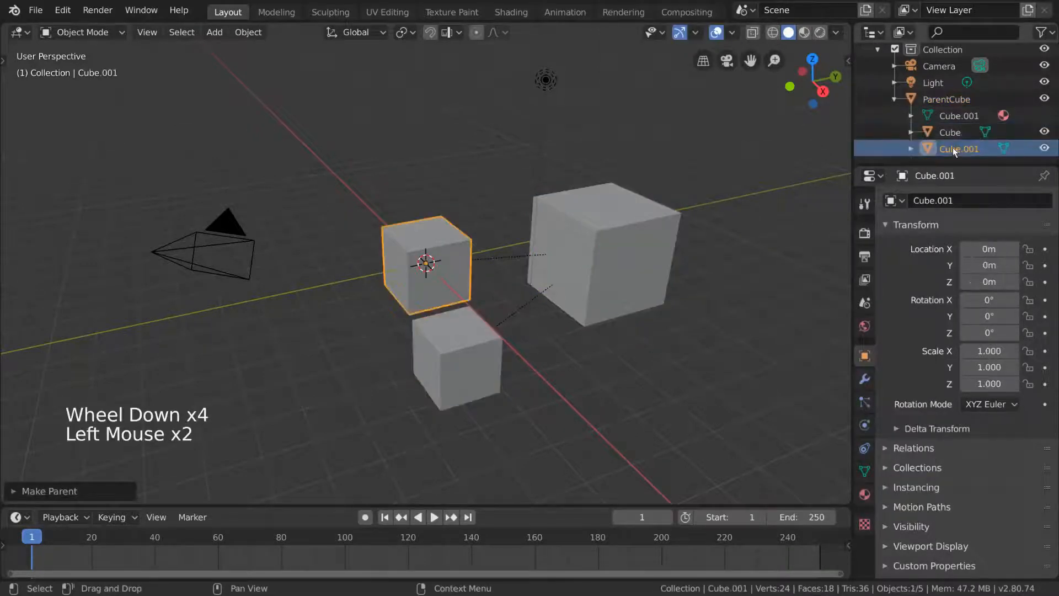
Try rotating ParentCube to test its effect on both child cubes, cancelling the rotation.
click(558, 265)
key(r)
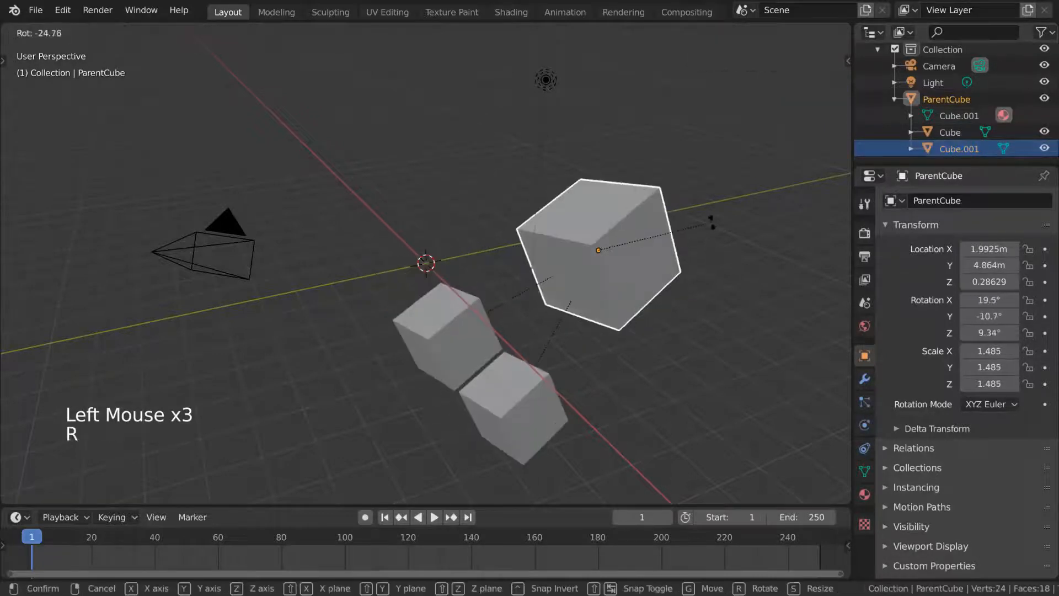
key(Escape)
Duplicate the newly added child cube and place the copy at about X -0.39 m, Y -3.17 m, Z -1.86 m.
click(447, 262)
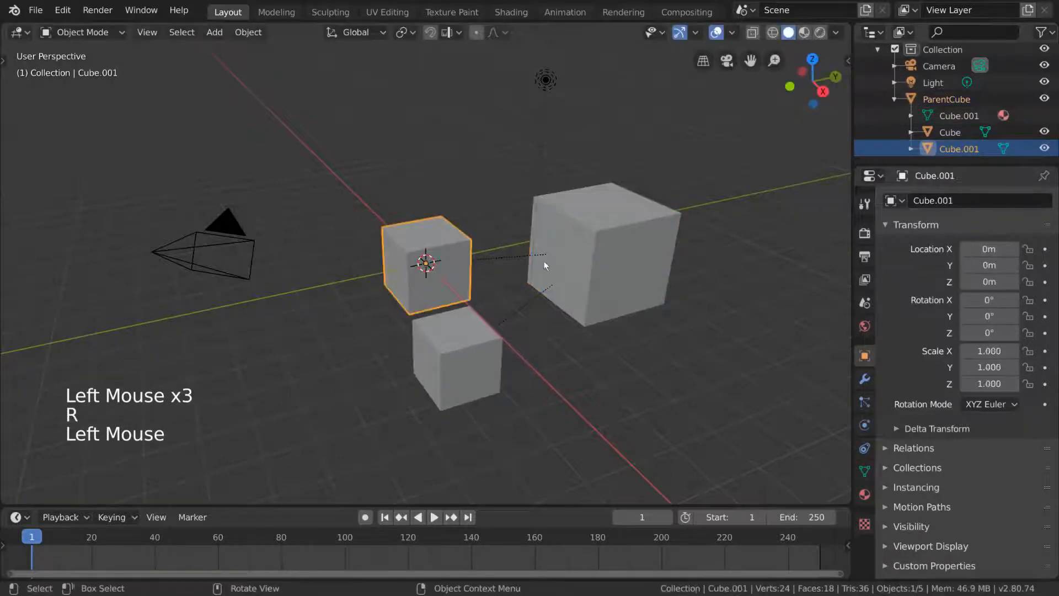
key(shift+d)
click(447, 330)
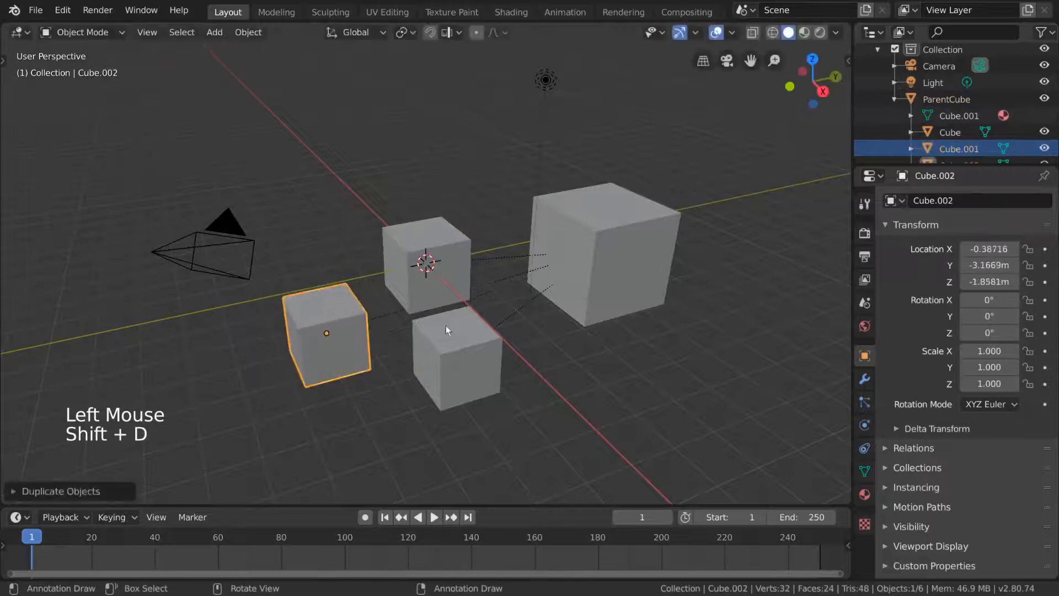
Try rotating ParentCube to test its effect on all three child cubes, cancelling the rotation.
scroll(959, 121, down, 4)
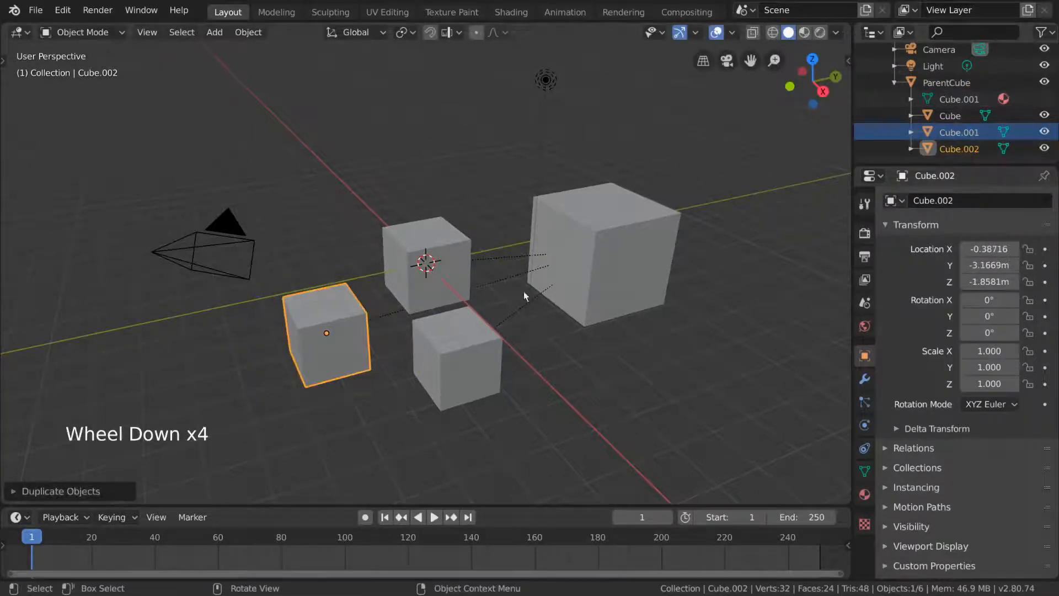
click(452, 287)
click(606, 259)
key(r)
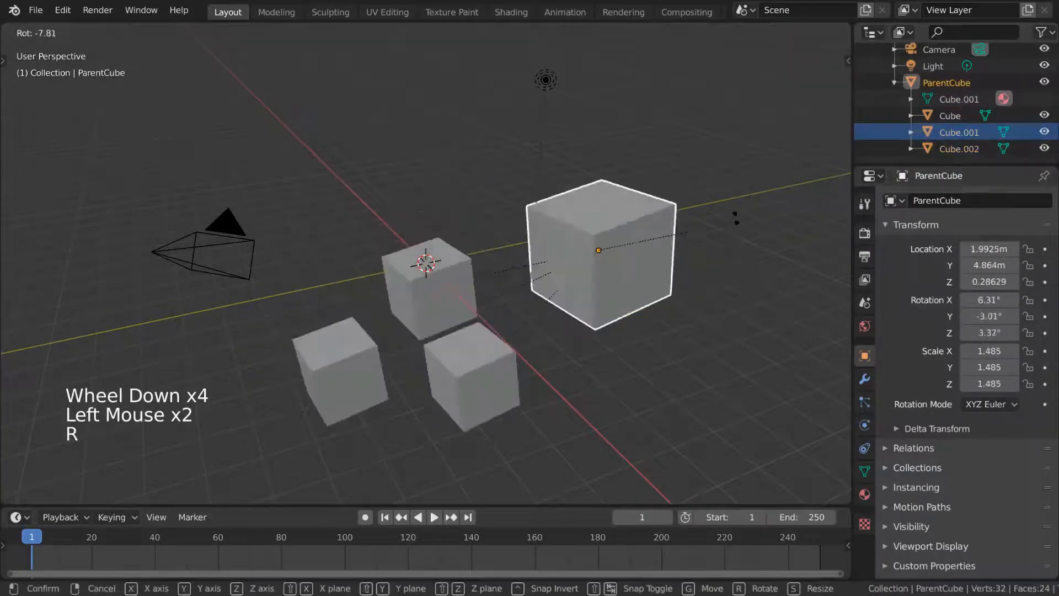
right_click(742, 319)
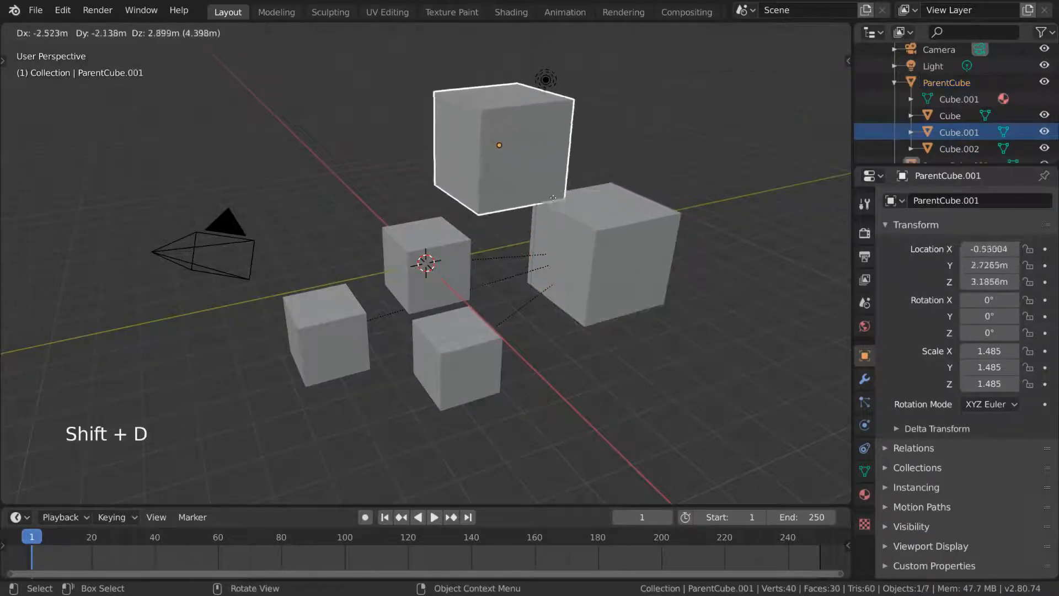
Duplicate ParentCube, placing the copy at about X -2.86 m, Y -1.77 m, Z 3.82 m, and rename the original DaddyCube1.
click(397, 181)
click(617, 252)
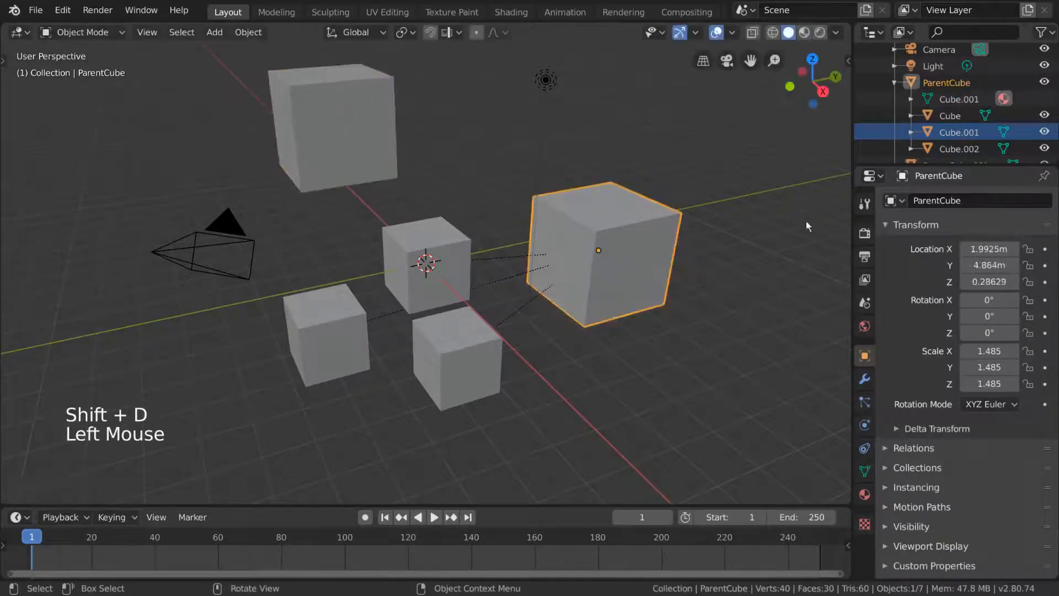
double_click(971, 203)
text(DaddyC)
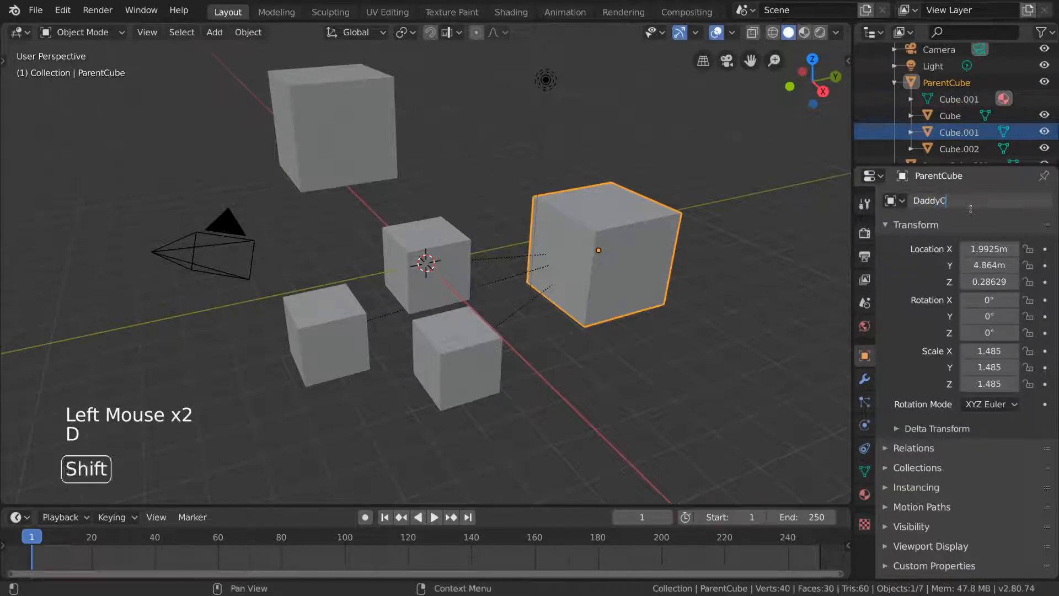
text(ube1)
key(Return)
Rename the duplicated large cube as DaddyCube2.
click(378, 102)
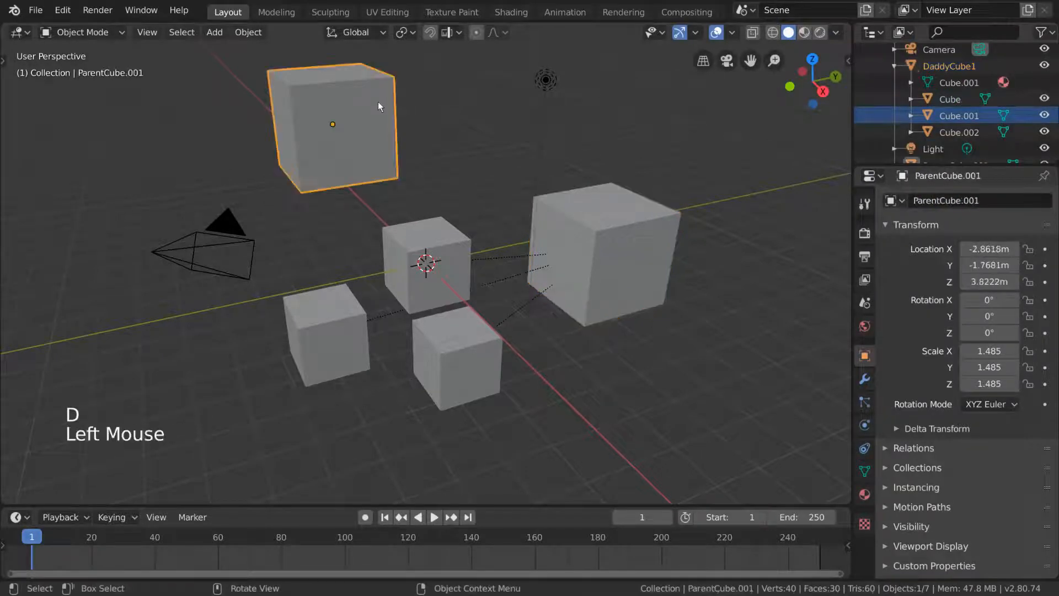
double_click(944, 205)
text(Daddy)
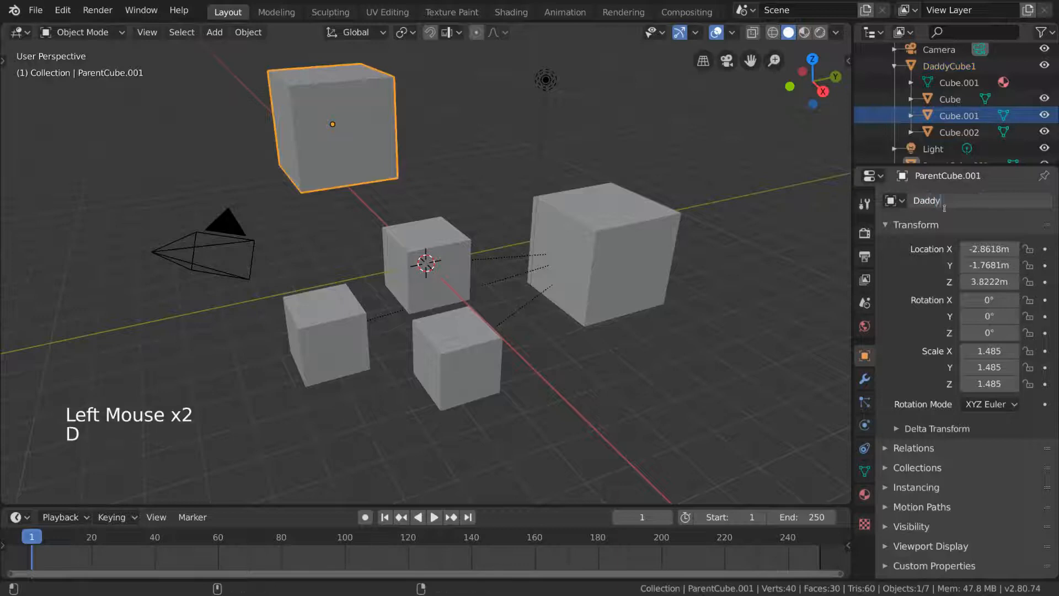
text(Cube2)
key(Return)
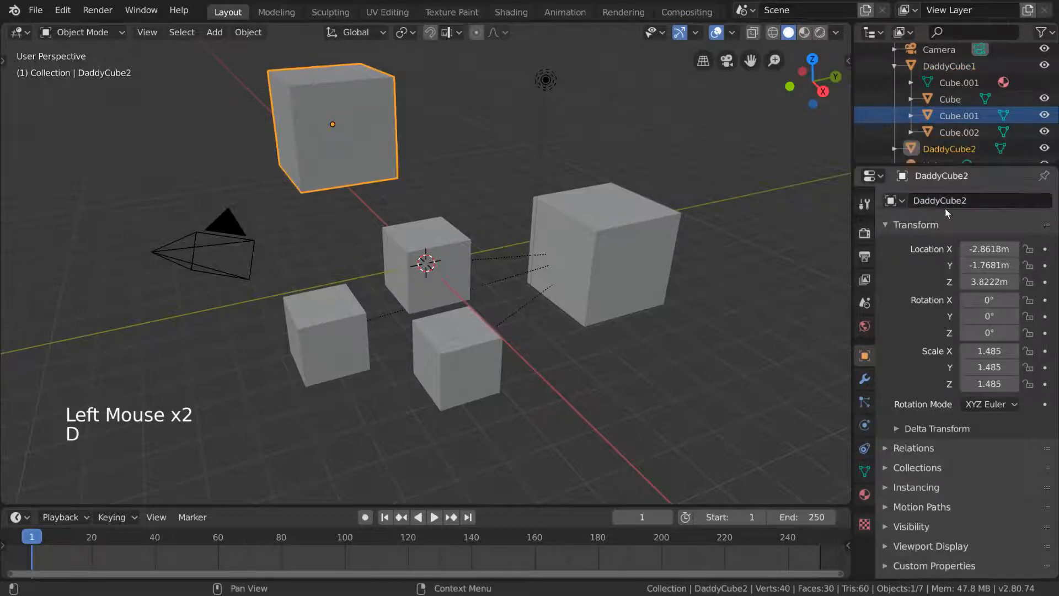
Parent the three small cubes to DaddyCube2 with the Object option.
click(425, 269)
shift+click(456, 356)
shift+click(349, 335)
shift+click(362, 150)
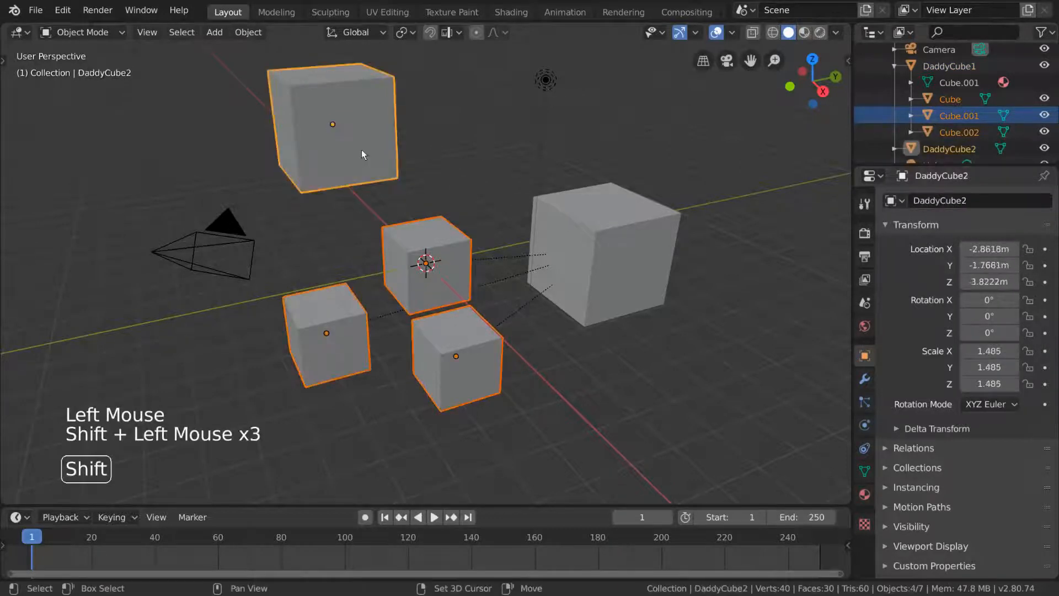
right_click(459, 154)
mouse_move(474, 262)
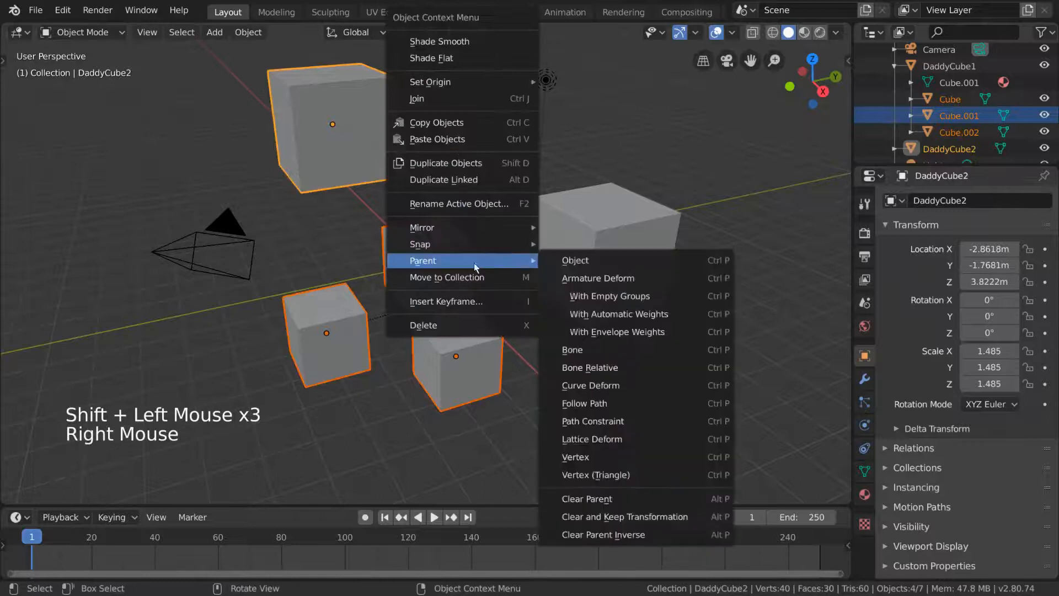
click(598, 264)
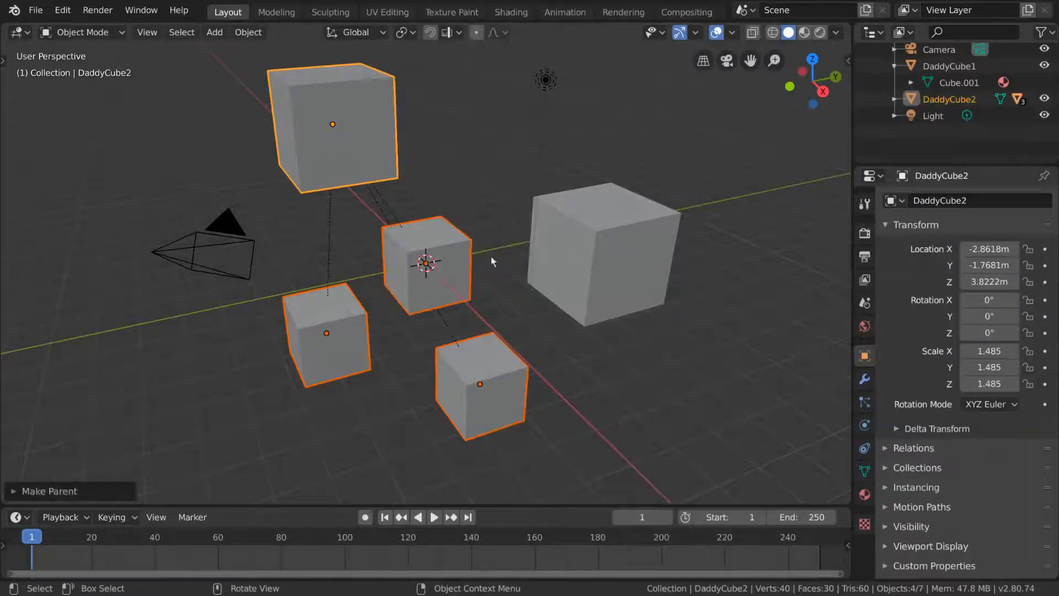
Try moving and rotating DaddyCube1 to test whether it still affects the small cubes, cancelling both transforms.
click(583, 234)
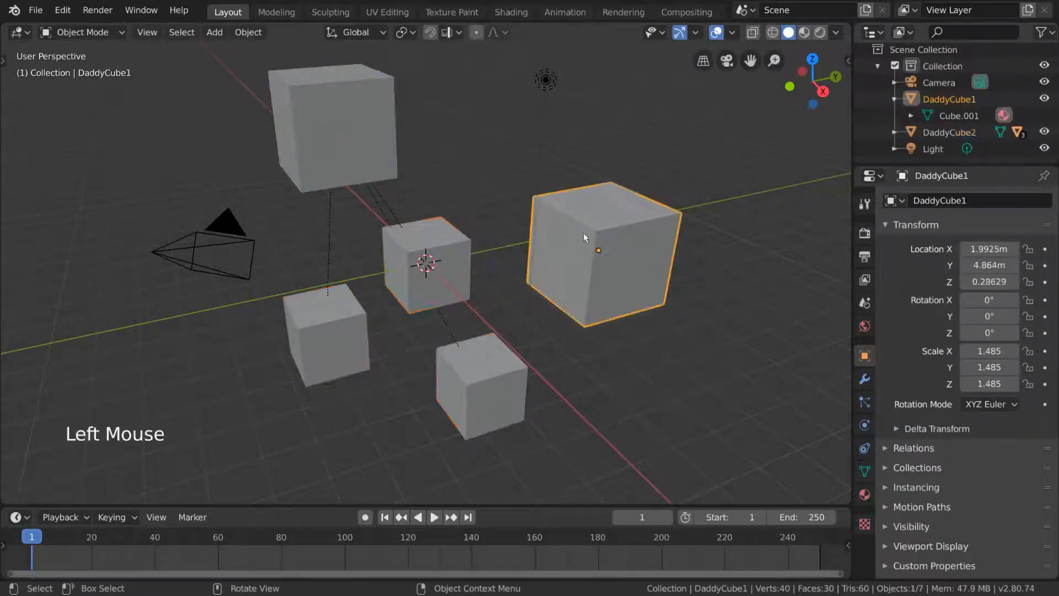
key(g)
key(Escape)
key(r)
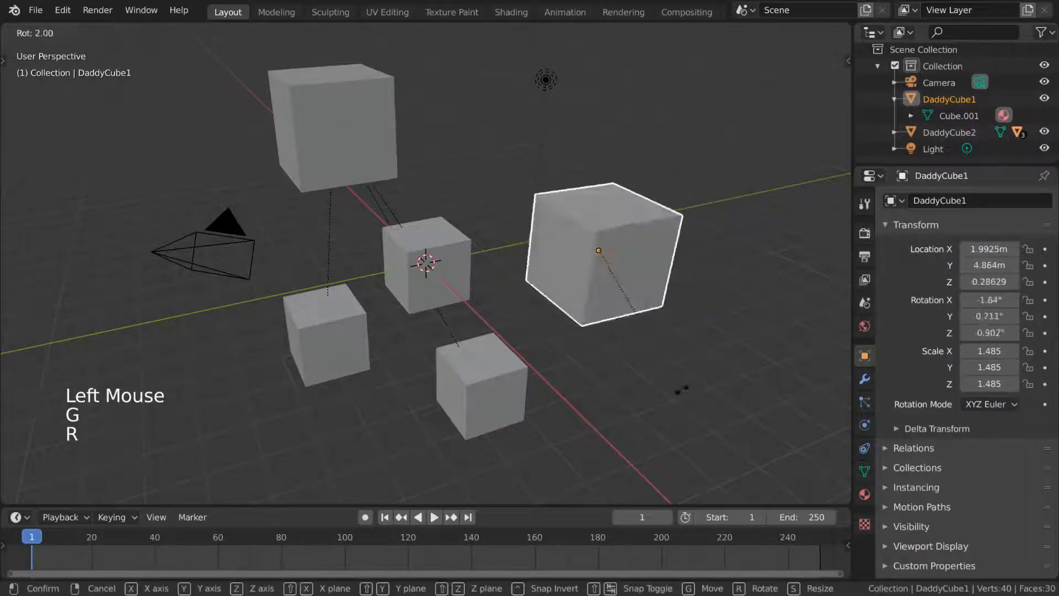
key(Escape)
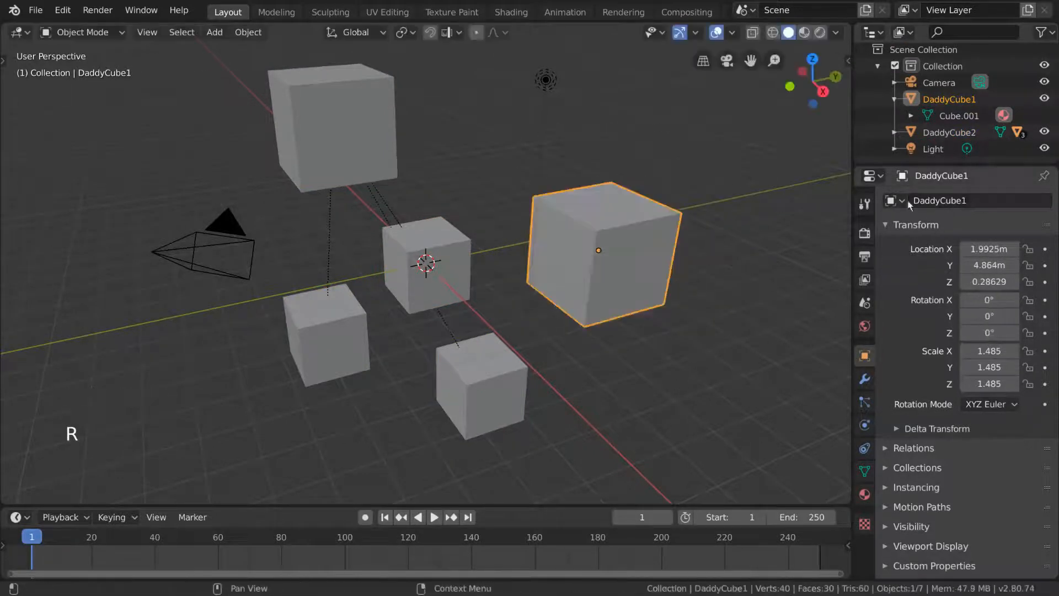
Try rotating DaddyCube2, cancel the rotation, and expand its hierarchy in the Outliner to examine its children.
click(380, 116)
key(r)
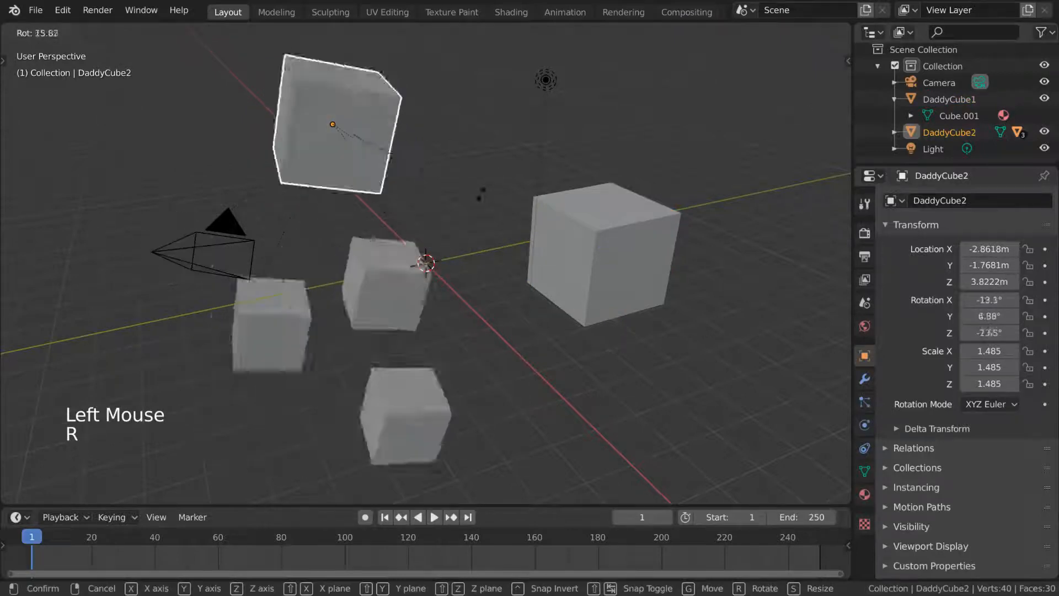
key(Escape)
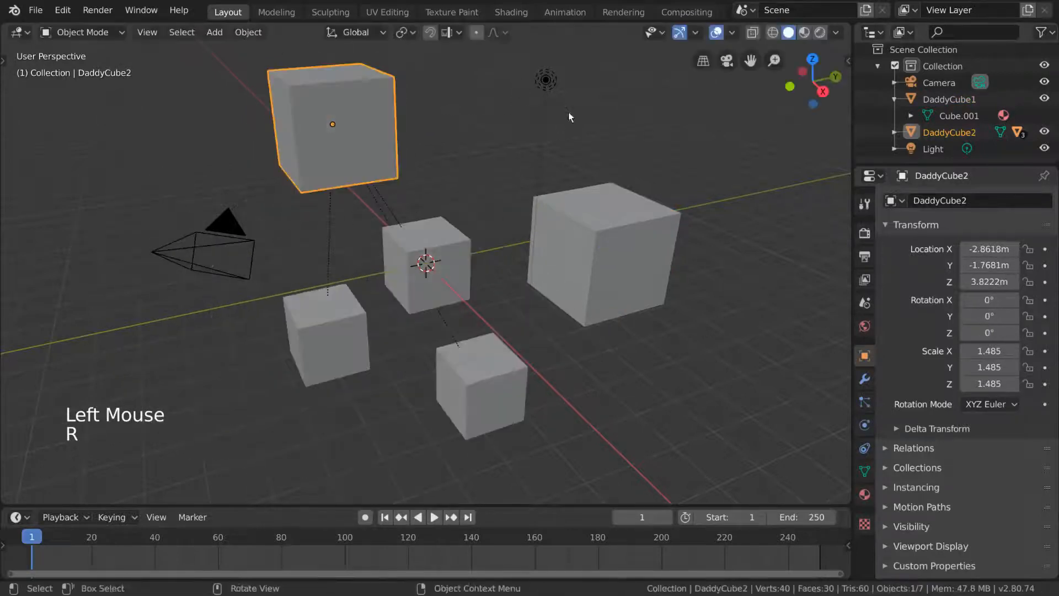
click(894, 132)
scroll(894, 131, down, 3)
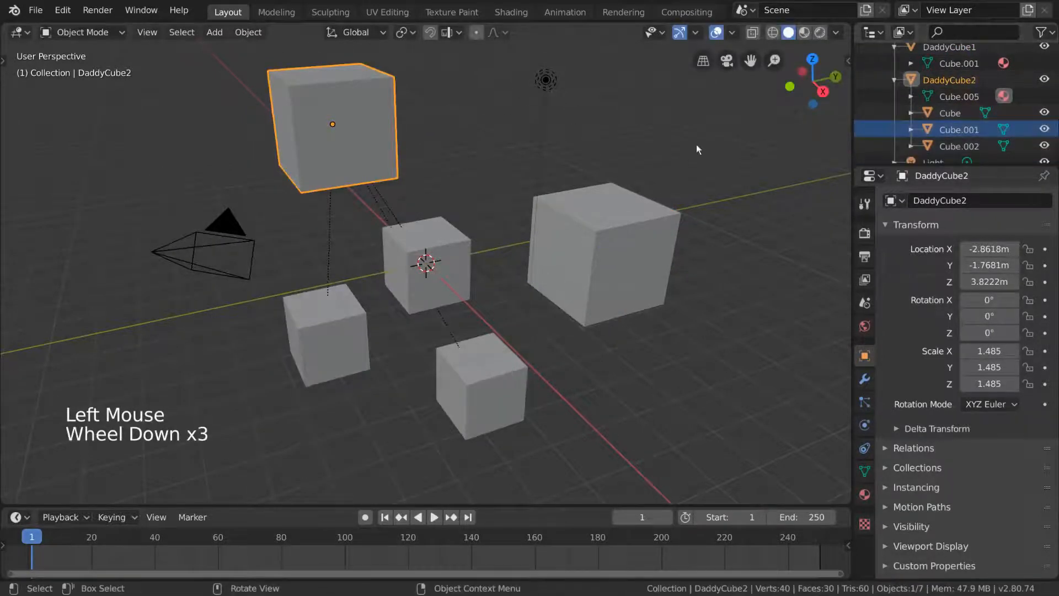
Try rotating, moving and scaling DaddyCube2 to test how its children follow, without keeping the transforms.
key(r)
key(g)
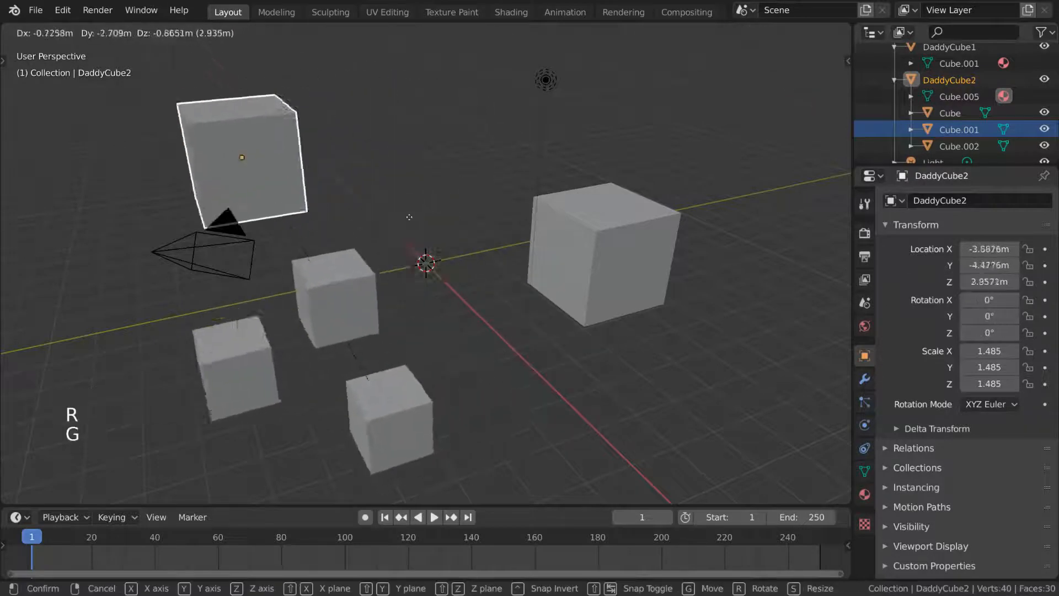
key(s)
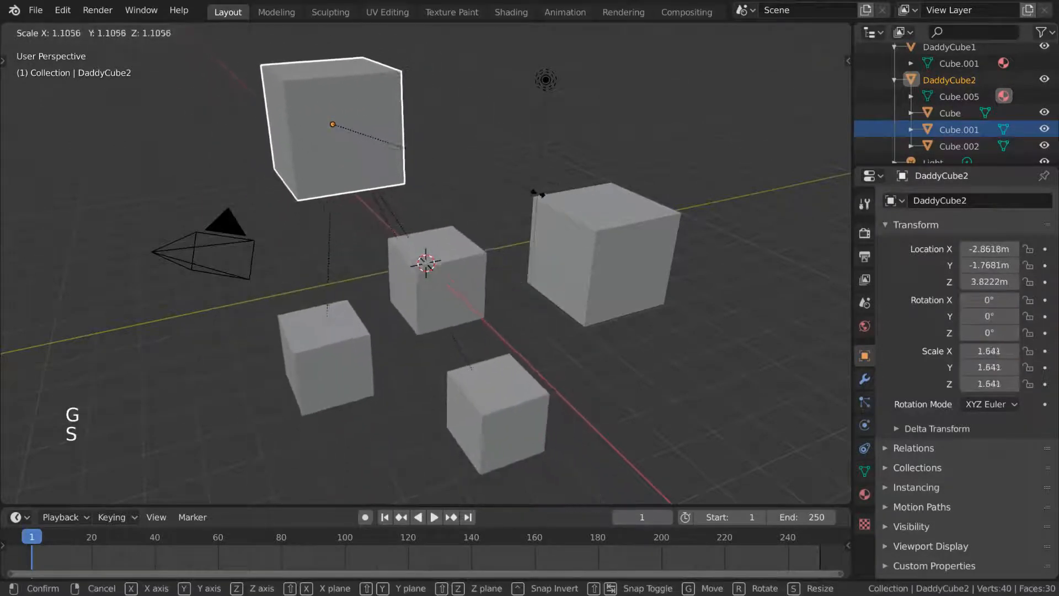
click(528, 194)
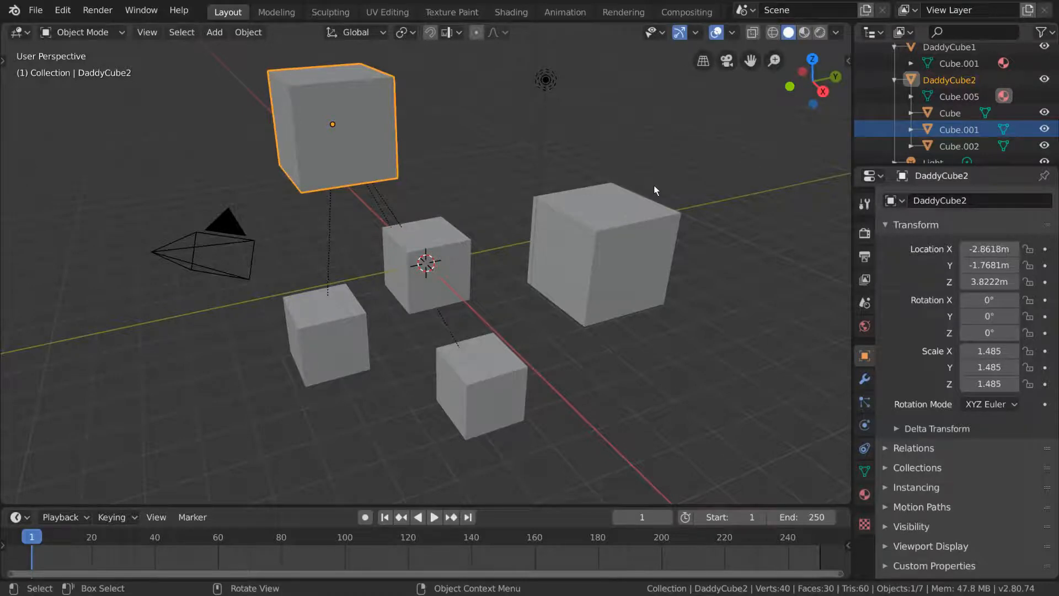
Parent DaddyCube2 to DaddyCube1 with the Object option.
click(610, 232)
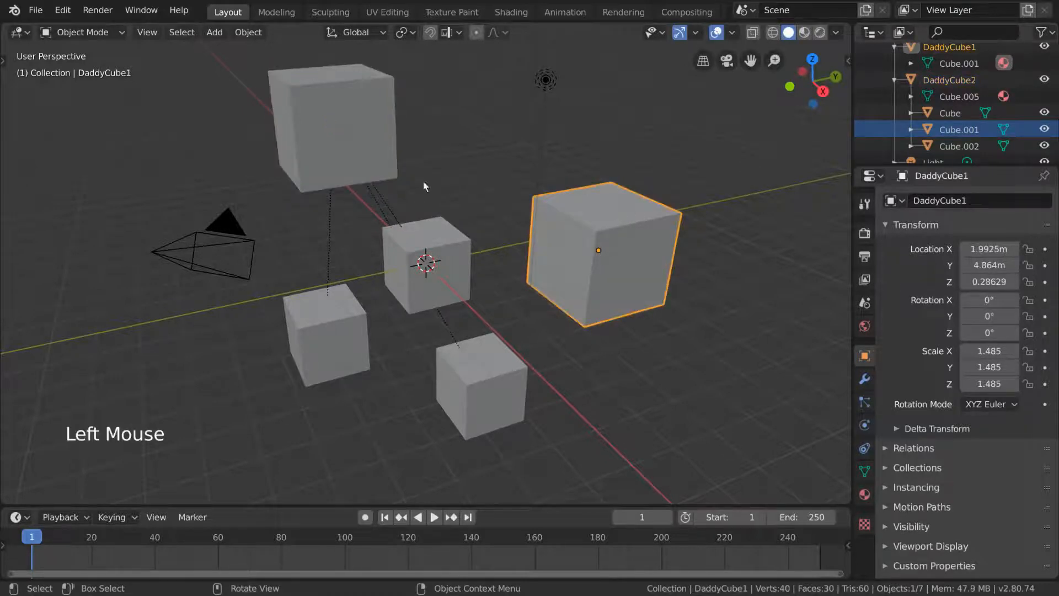
click(379, 141)
shift+click(626, 211)
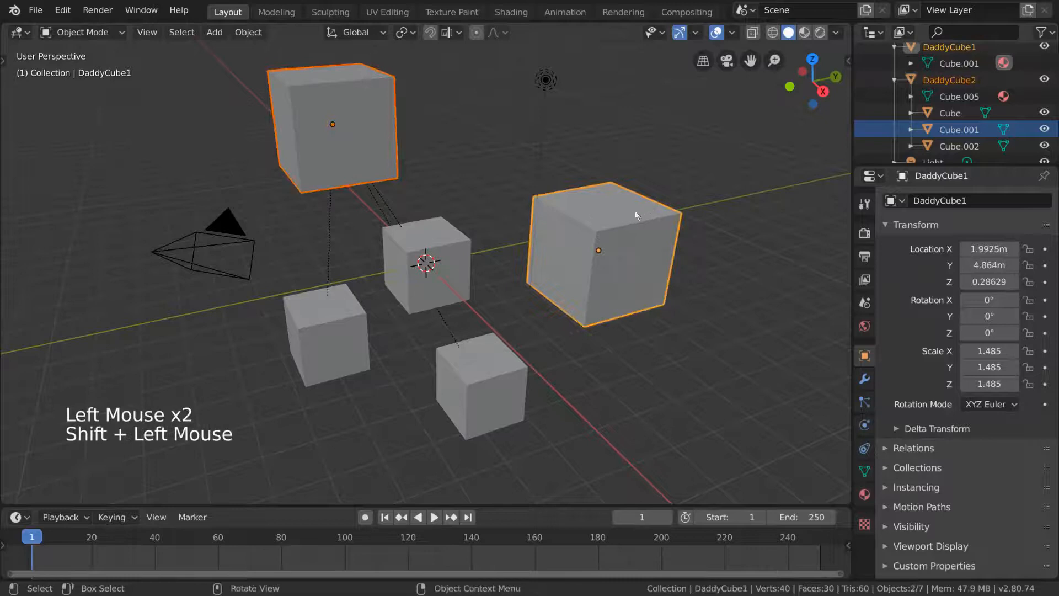
key(ctrl+p)
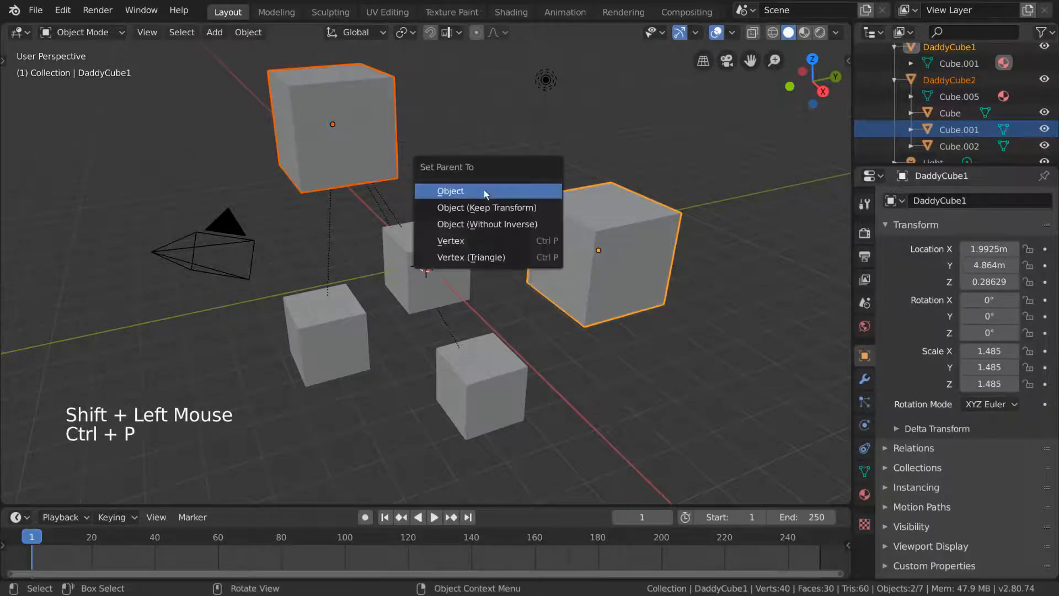
click(484, 190)
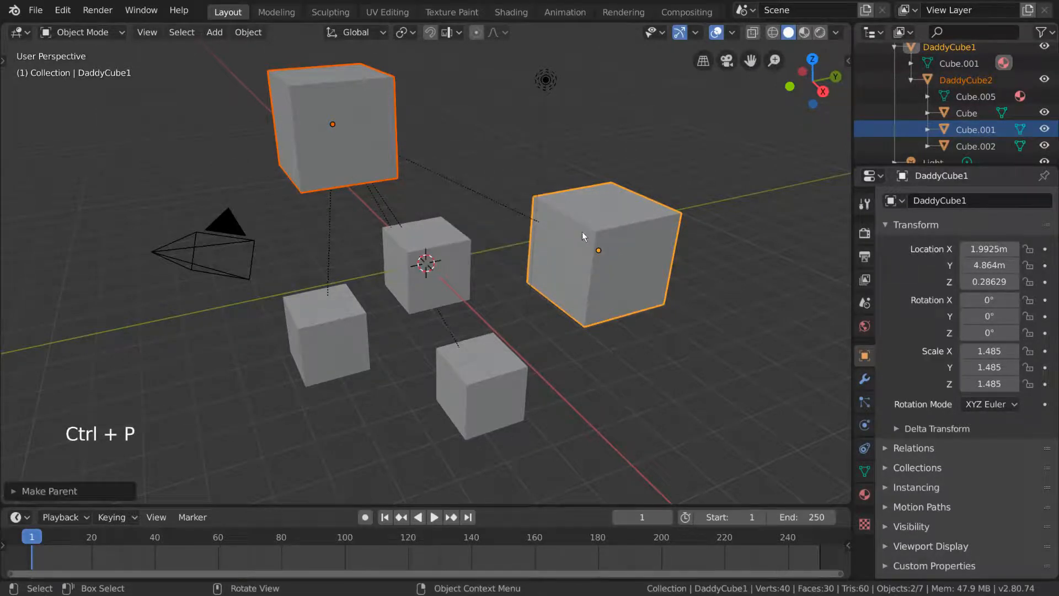
Move DaddyCube1 to about X 1.99 m, Y 3.94 m, Z -0.45 m and try rotating it, cancelling the rotation.
click(630, 246)
key(g)
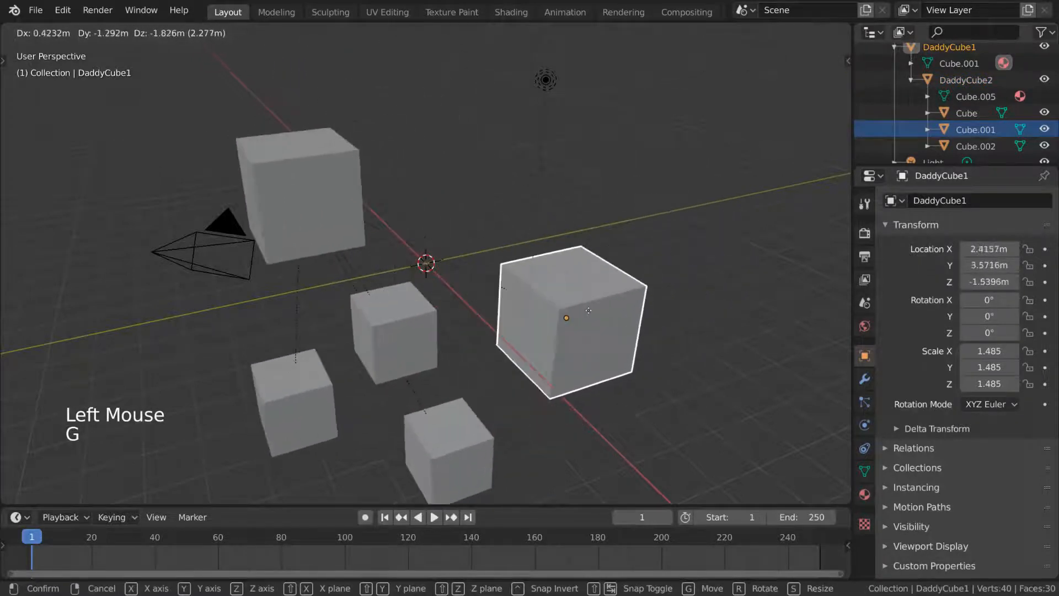
click(640, 266)
key(r)
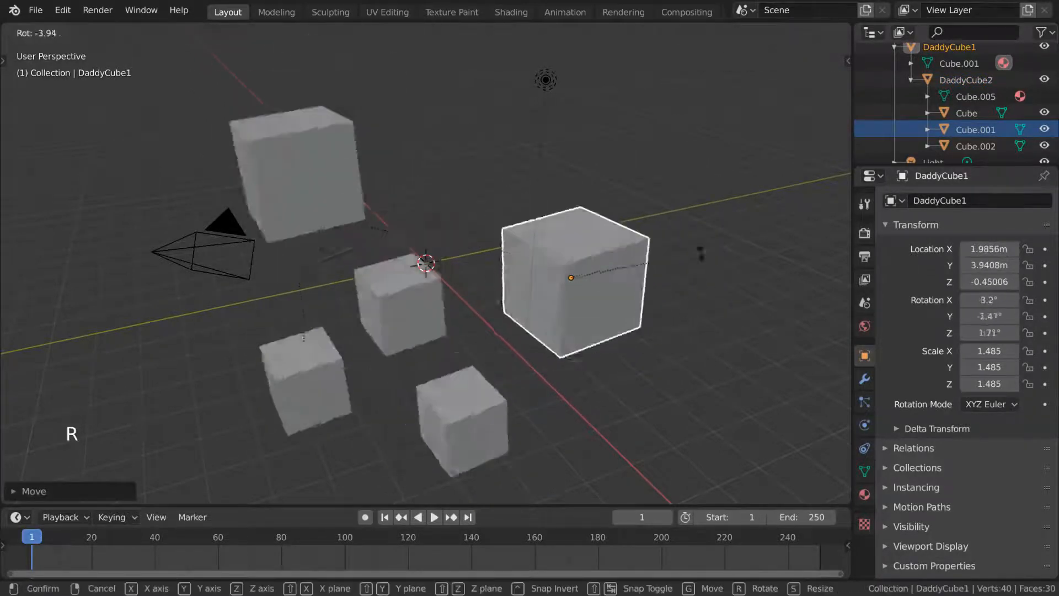
right_click(462, 325)
Move DaddyCube2 to about X -2.97 m, Y -1.33 m, Z 4.38 m and rotate it to about X -52.9°, Y -25.5°, Z -30°.
click(355, 191)
key(r)
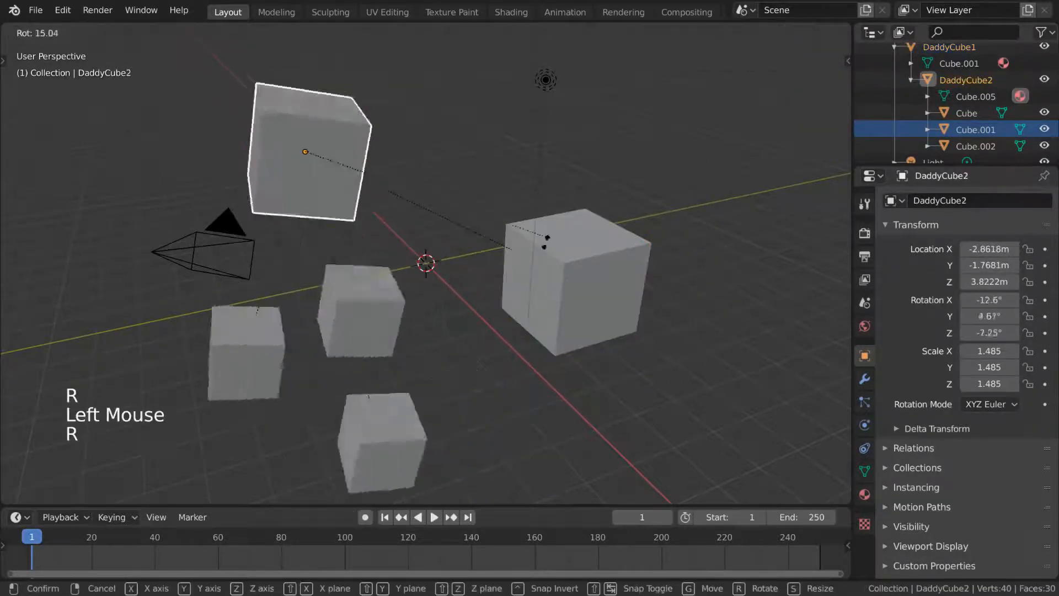
key(g)
key(r)
click(418, 344)
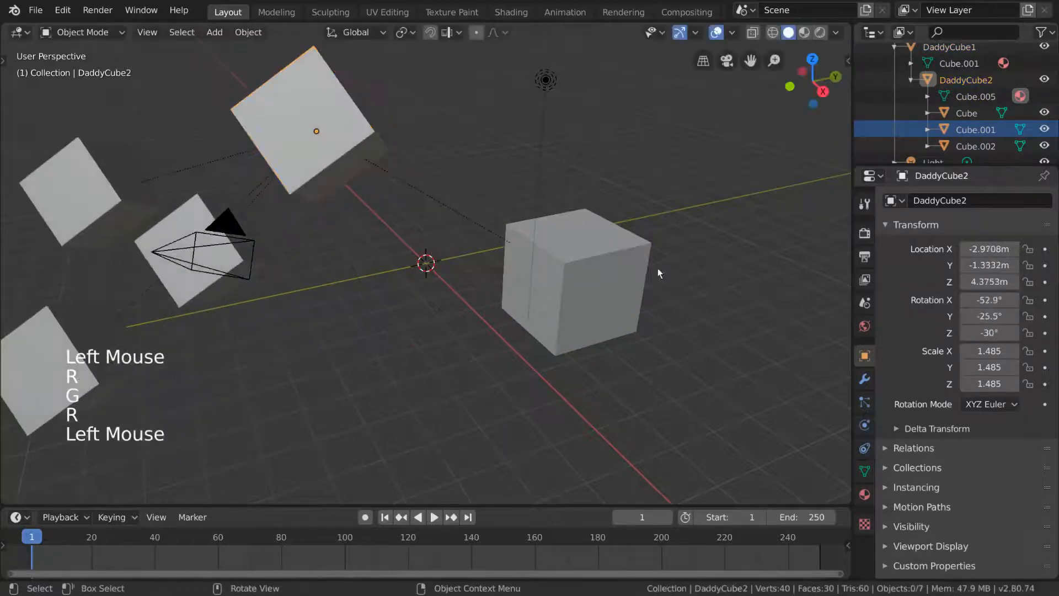
Rotate DaddyCube1 with its whole hierarchy and move DaddyCube2 up above the 3D cursor.
click(635, 259)
key(r)
click(375, 274)
click(276, 251)
key(g)
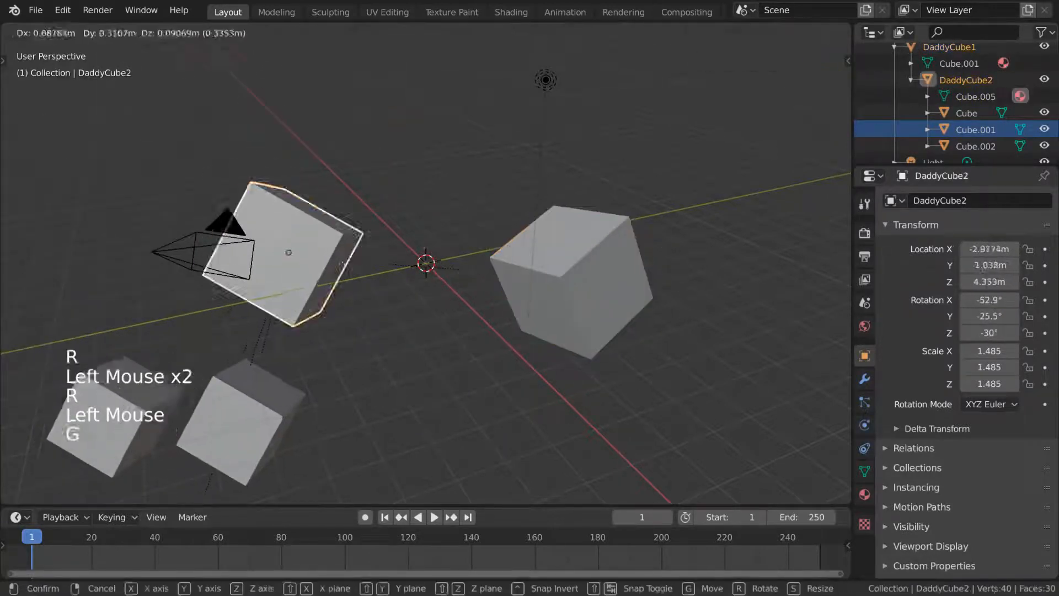
click(442, 147)
Move DaddyCube1 to about X 1.61 m, Y 4.34 m, Z 0.57 m and rotate it to about X 17.2°, Y -9.19°, Z 8.38°.
key(g)
key(r)
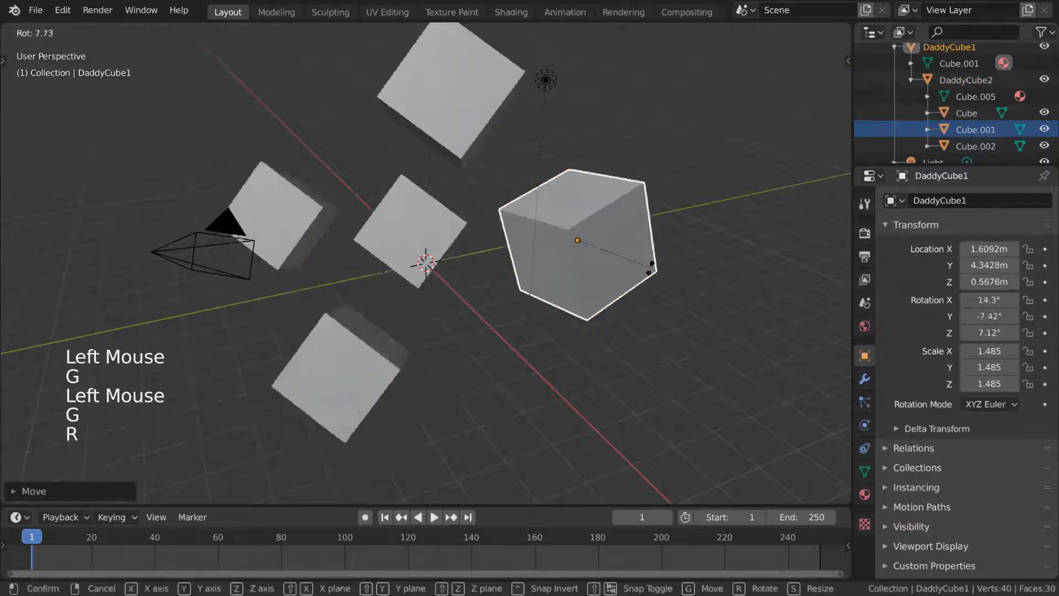
click(419, 331)
Move the small child cubes individually to new positions, placing the lowest one at about X 1.59 m, Y 3.14 m, Z -2.36 m.
click(412, 270)
click(343, 364)
key(g)
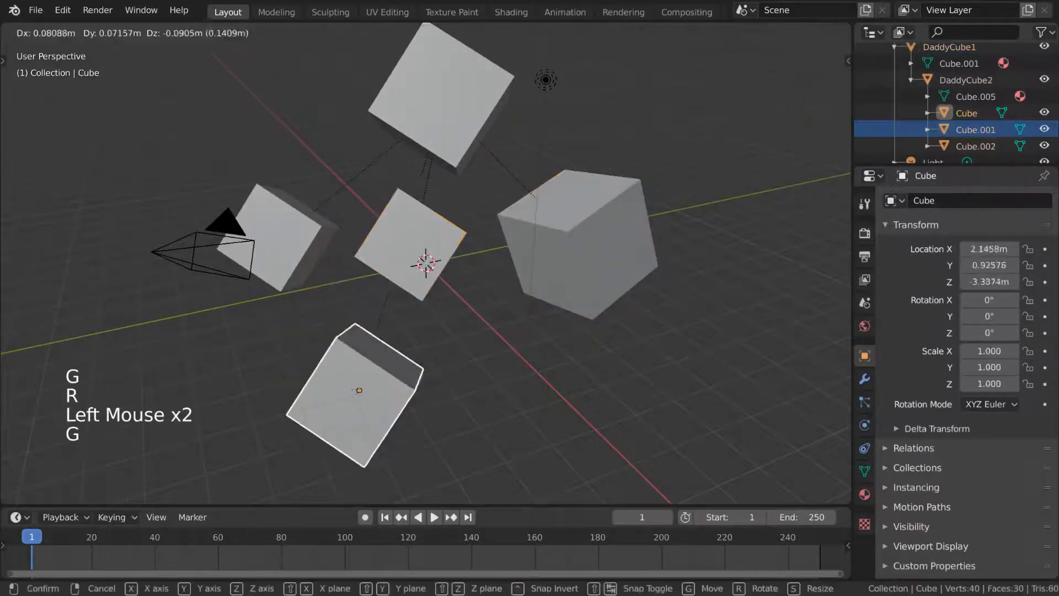
click(409, 369)
click(391, 256)
key(g)
click(359, 284)
key(g)
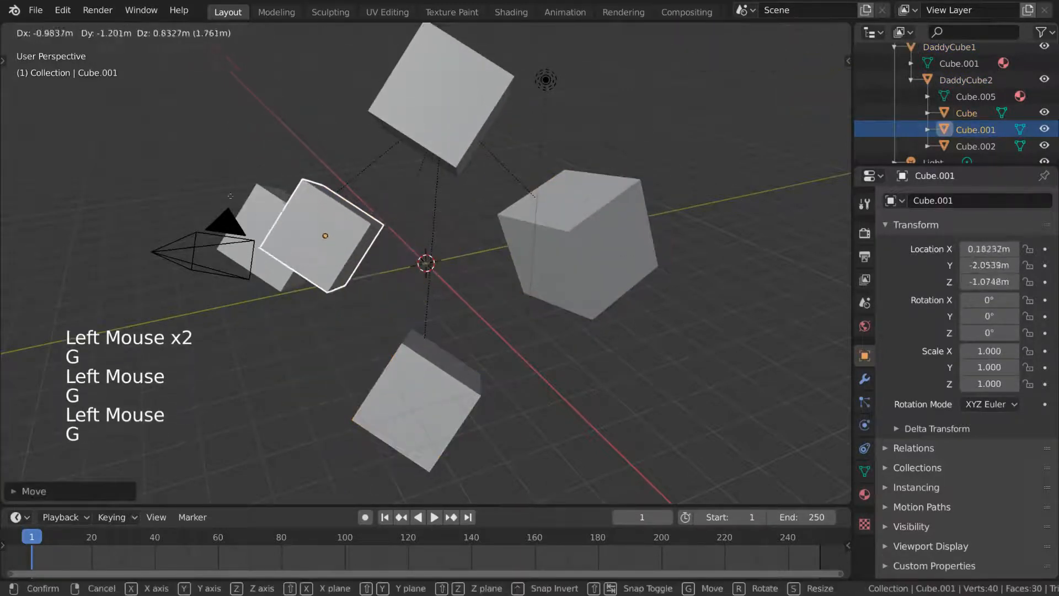
click(370, 269)
click(298, 220)
key(g)
click(245, 191)
middle_drag(244, 190, 614, 252)
click(389, 345)
key(g)
Try to parent DaddyCube1 to the lowest child cube with the Object option.
click(600, 258)
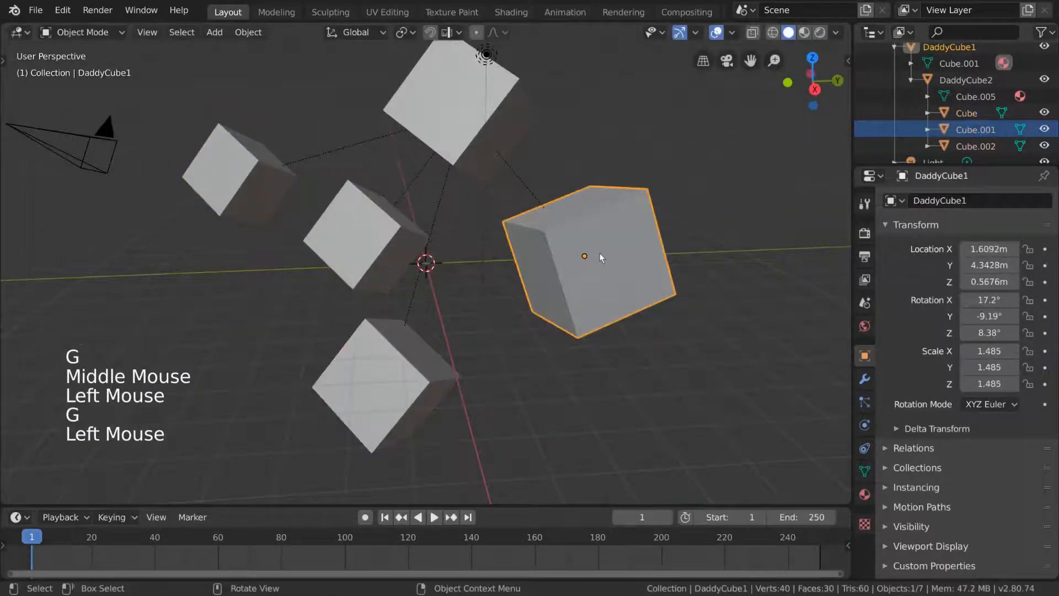
shift+click(388, 380)
right_click(561, 290)
mouse_move(562, 291)
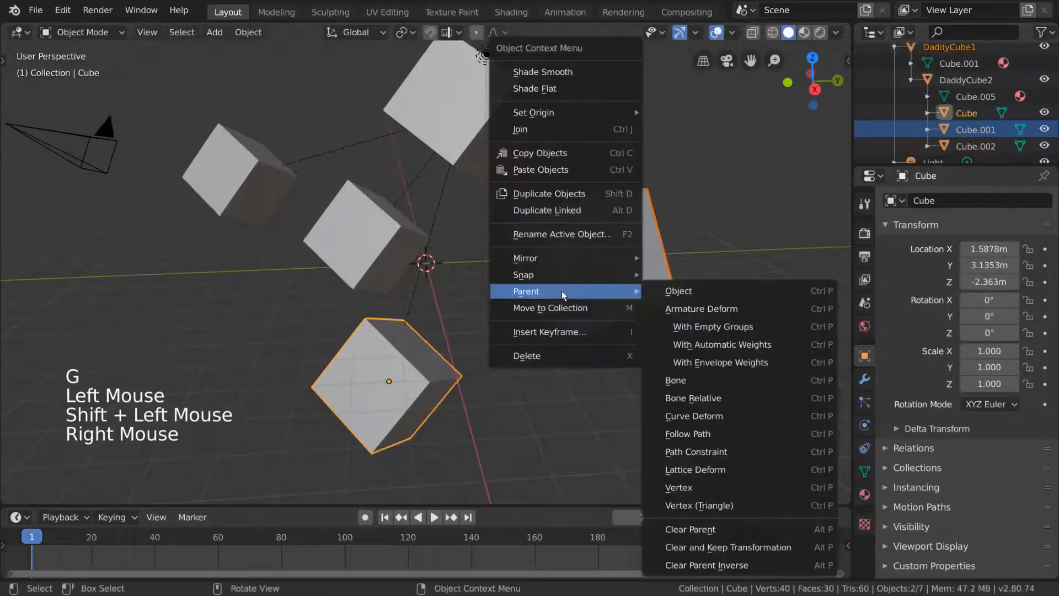
click(671, 291)
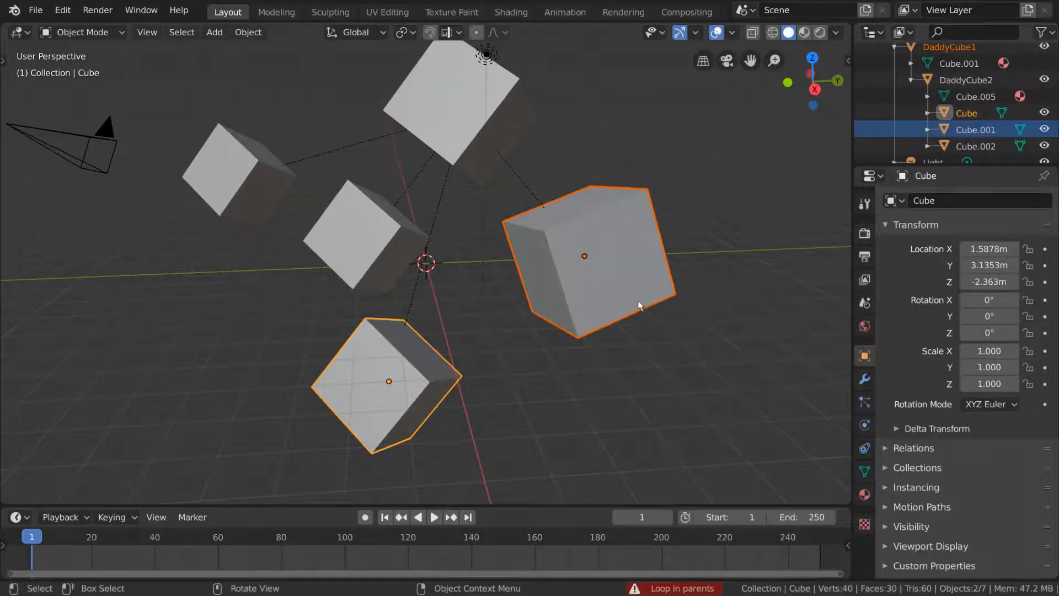
scroll(969, 105, up, 1)
scroll(979, 138, down, 2)
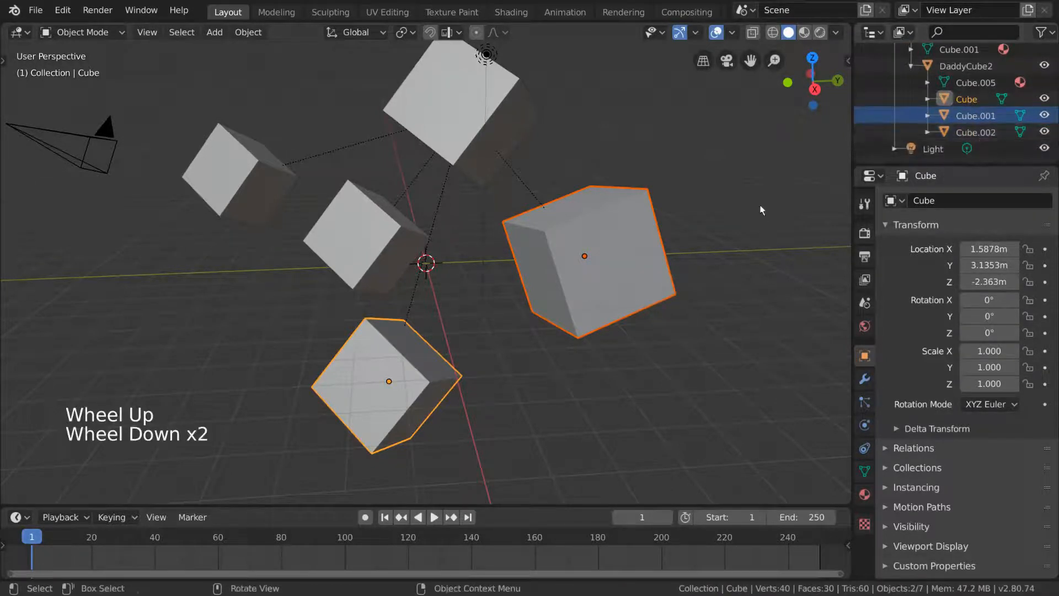
scroll(736, 299, down, 1)
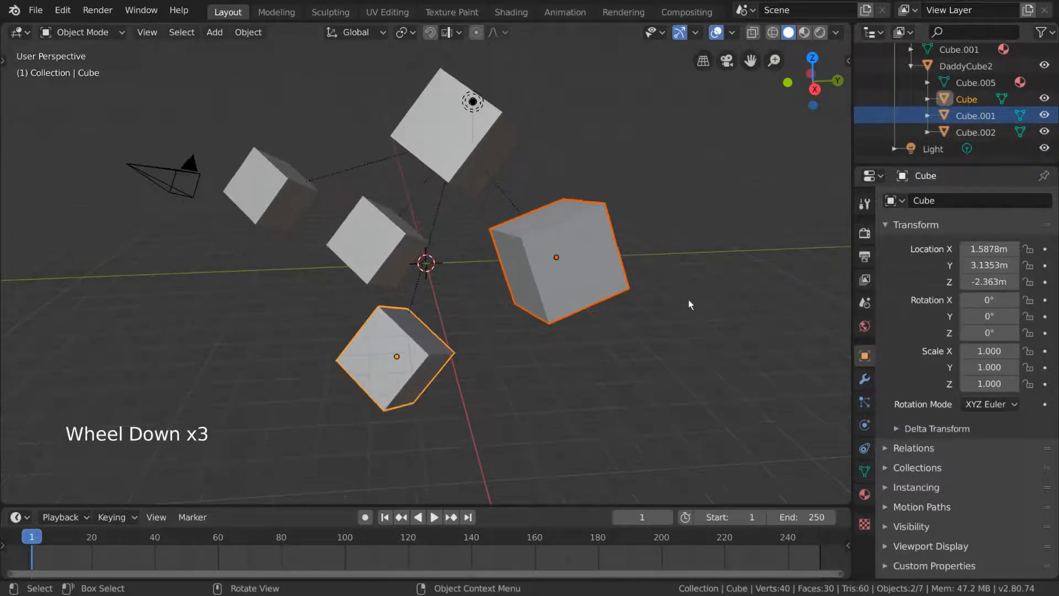
shift+middle_drag(689, 300, 674, 310)
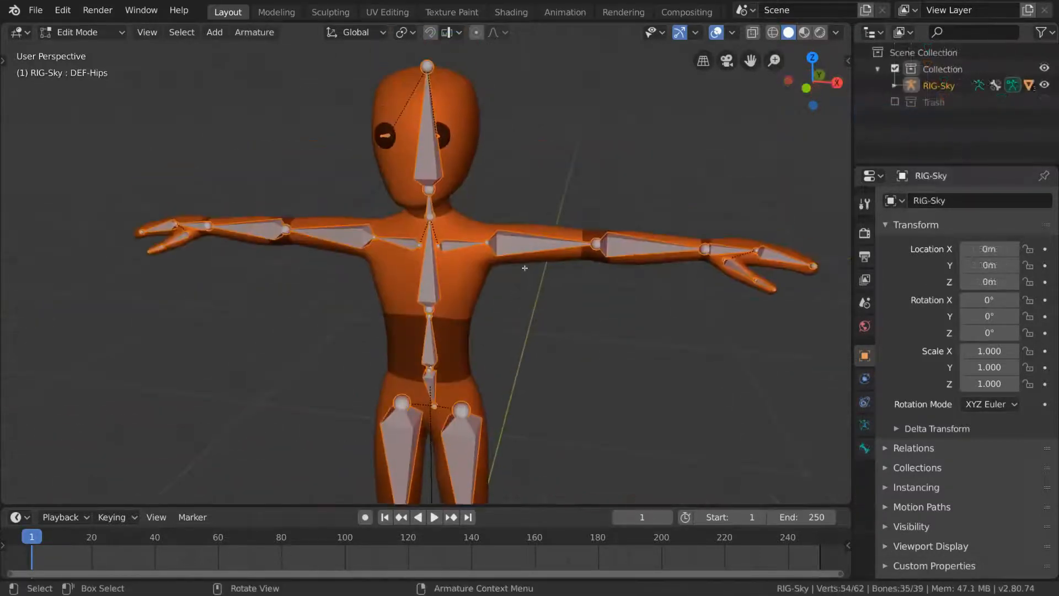
Put the RIG-Sky armature in Pose Mode and rotate the DEF-Shoulder.L bone to swing the whole left arm downward.
key(g)
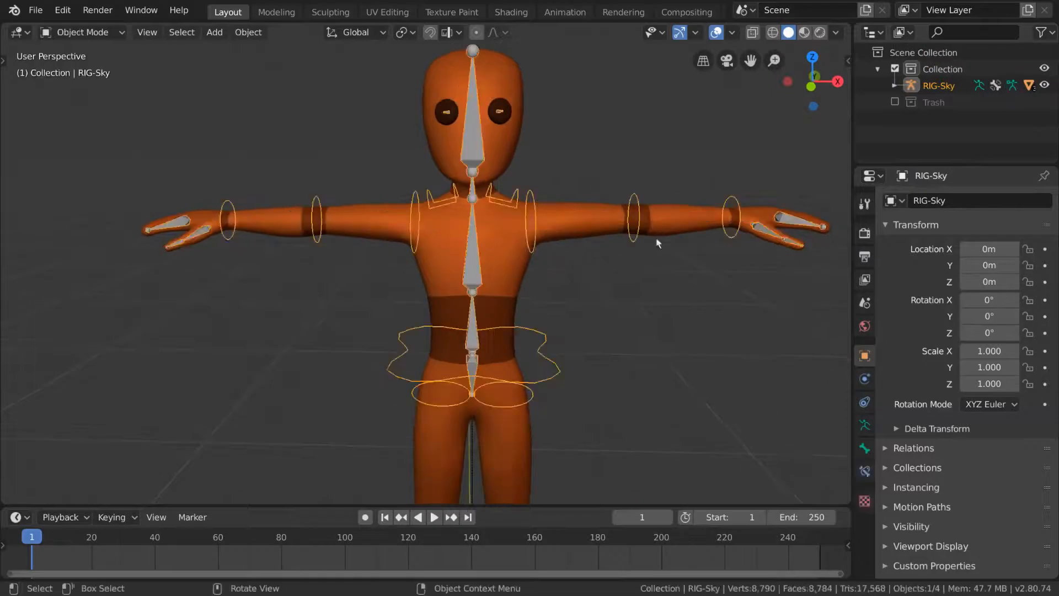
key(ctrl+Tab)
key(r)
click(610, 421)
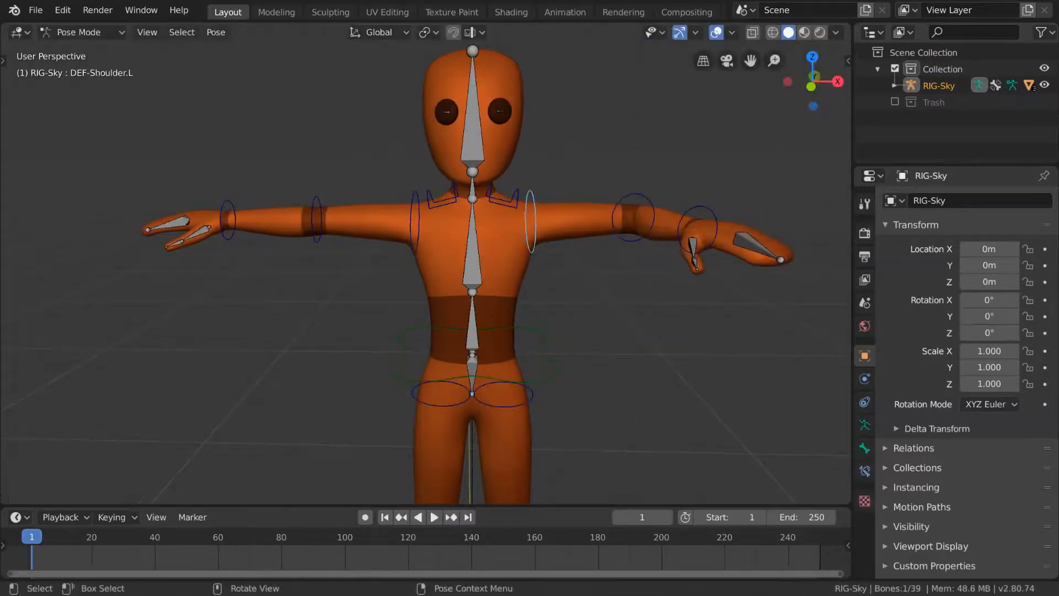
key(r)
click(665, 250)
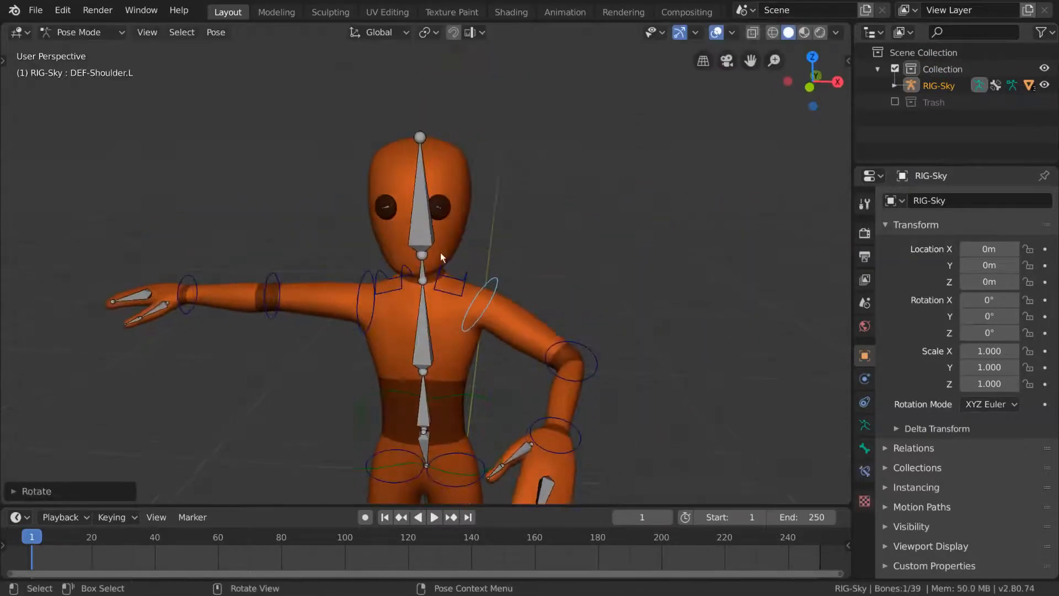
Move the character's DEF-Eye.R bone and scale the DEF-Head bone up to about 1.07.
key(r)
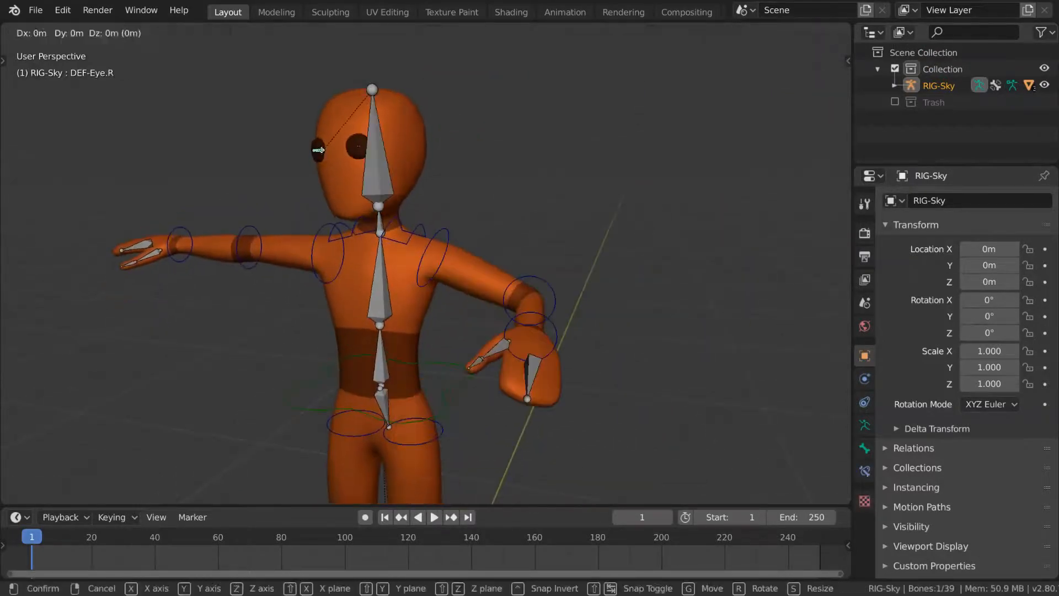
click(326, 151)
key(s)
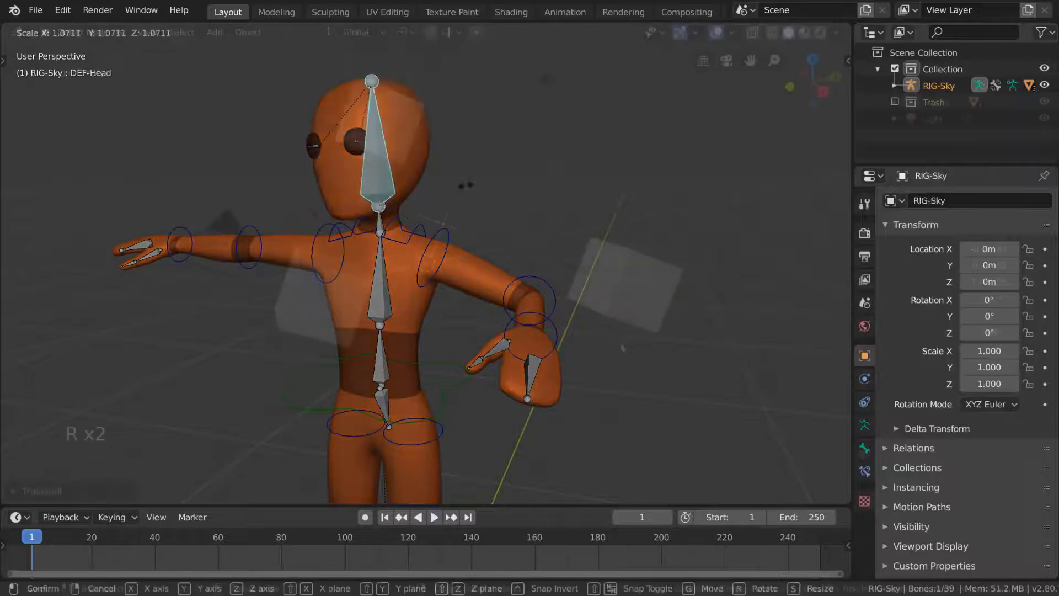
Rotate the Empty freely together with its three child cubes and scale it up to about 1.29.
key(r)
key(r)
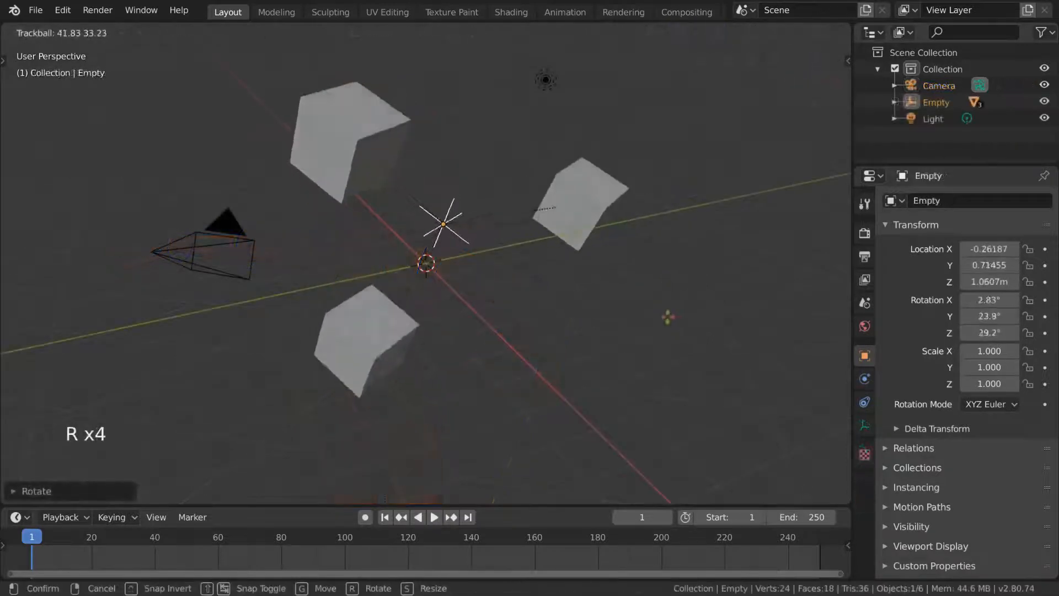
click(551, 209)
key(s)
click(710, 307)
key(r)
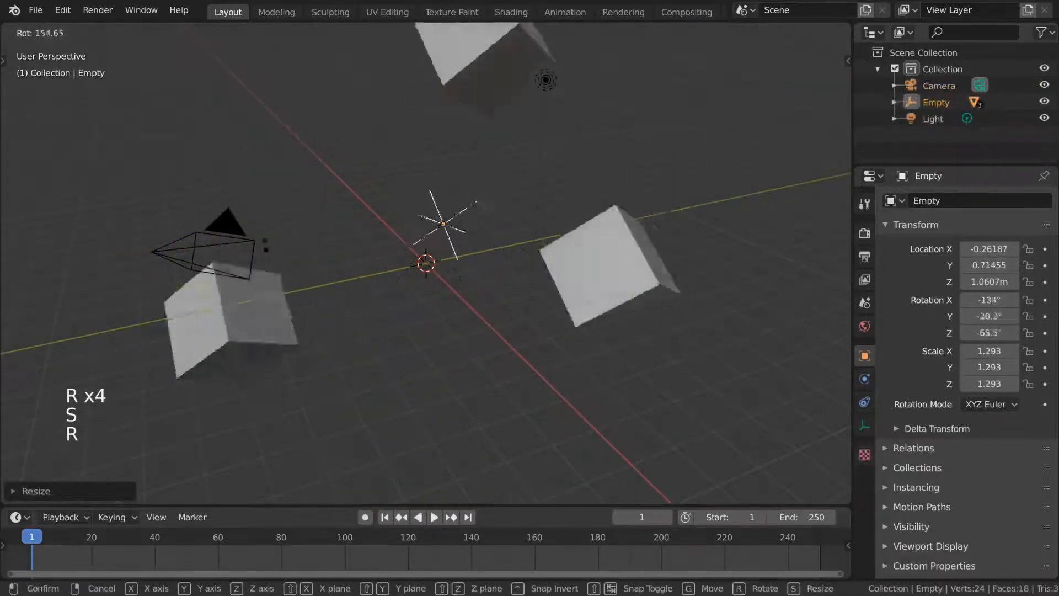
click(561, 194)
Trackball-rotate the Empty to about X -357°, Y -30.1°, Z 40.6° and scale it to about 1.014.
key(r)
key(r)
click(578, 188)
key(s)
click(559, 219)
Move the Empty to about X 0.88 m, Y 1.25 m, Z -0.59 m and Cube.001 to about X 1.00 m, Y 4.26 m, Z -0.27 m.
key(g)
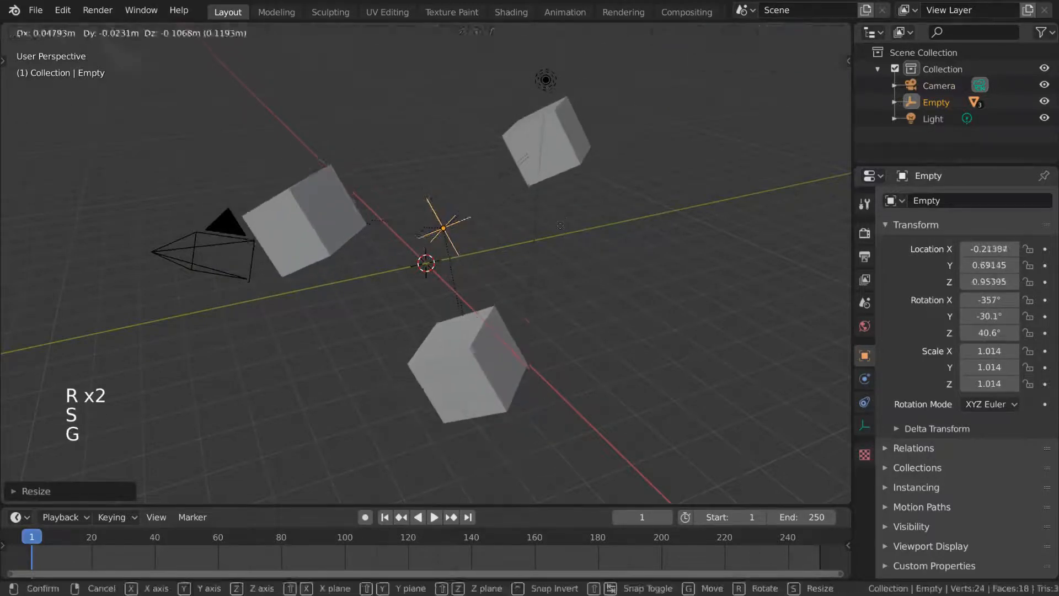
click(558, 257)
key(g)
click(583, 212)
click(584, 210)
key(g)
click(555, 241)
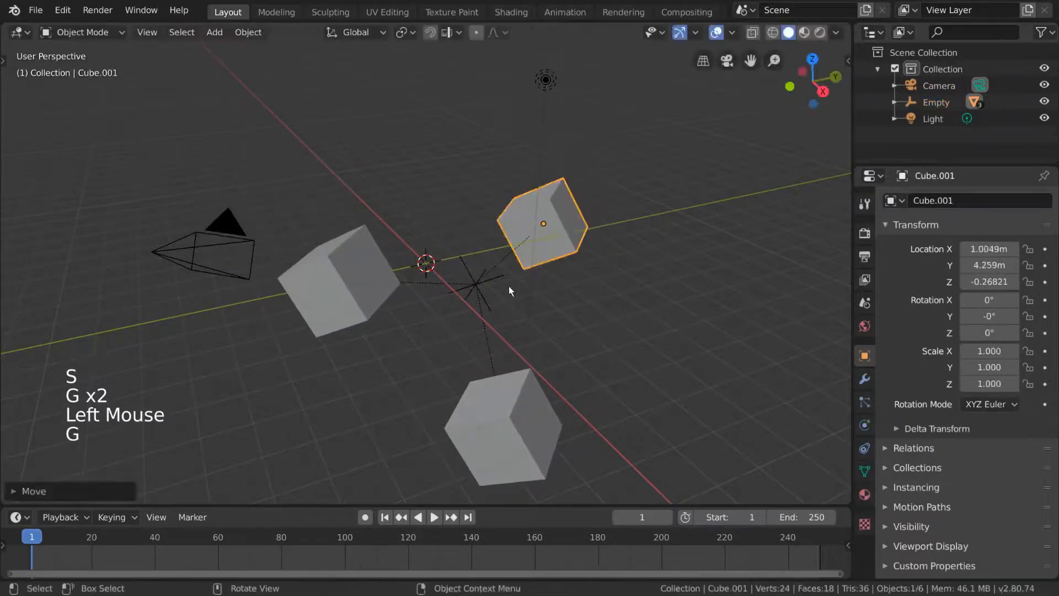
Reveal the Empty's child cubes in the scene hierarchy and open the Relations settings of Cube.001.
click(502, 274)
click(893, 103)
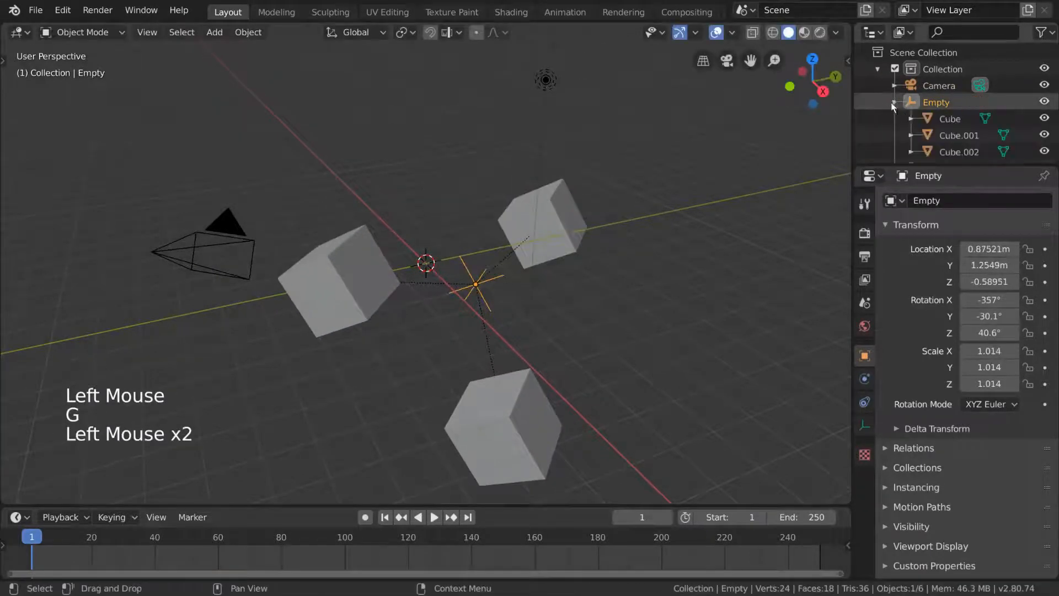
scroll(919, 114, down, 2)
click(555, 226)
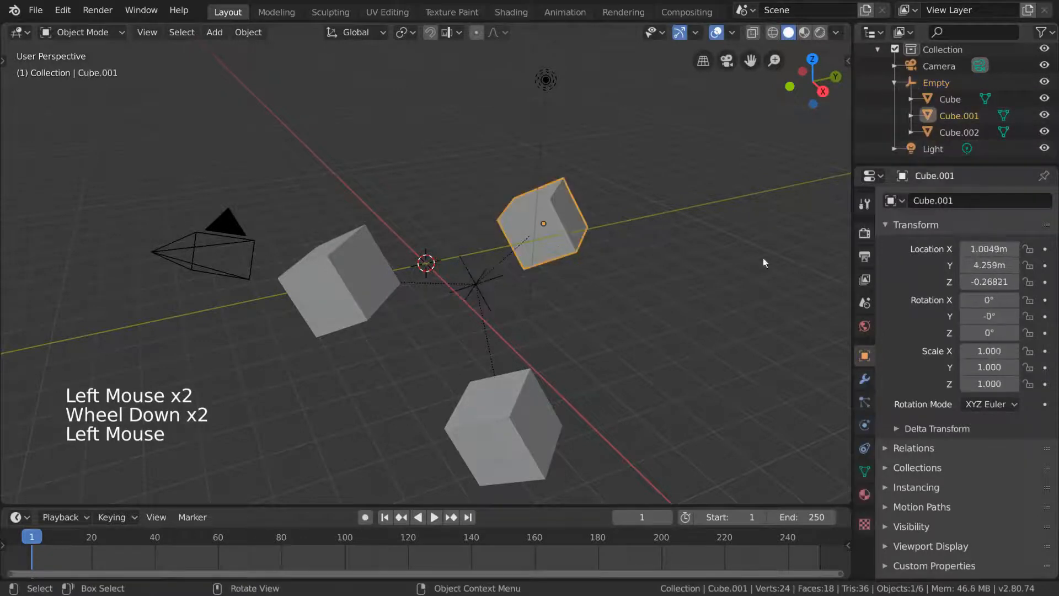
click(905, 448)
scroll(969, 440, down, 2)
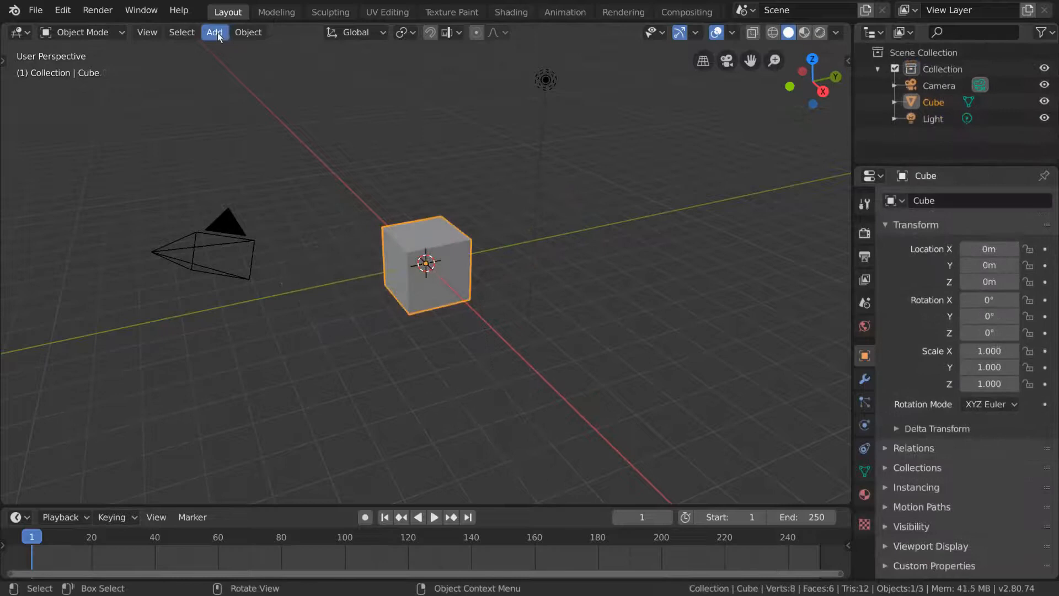
Add a plain-axes empty and move it to about X 0.14 m, Y 2.32 m, Z 1.62 m.
click(217, 32)
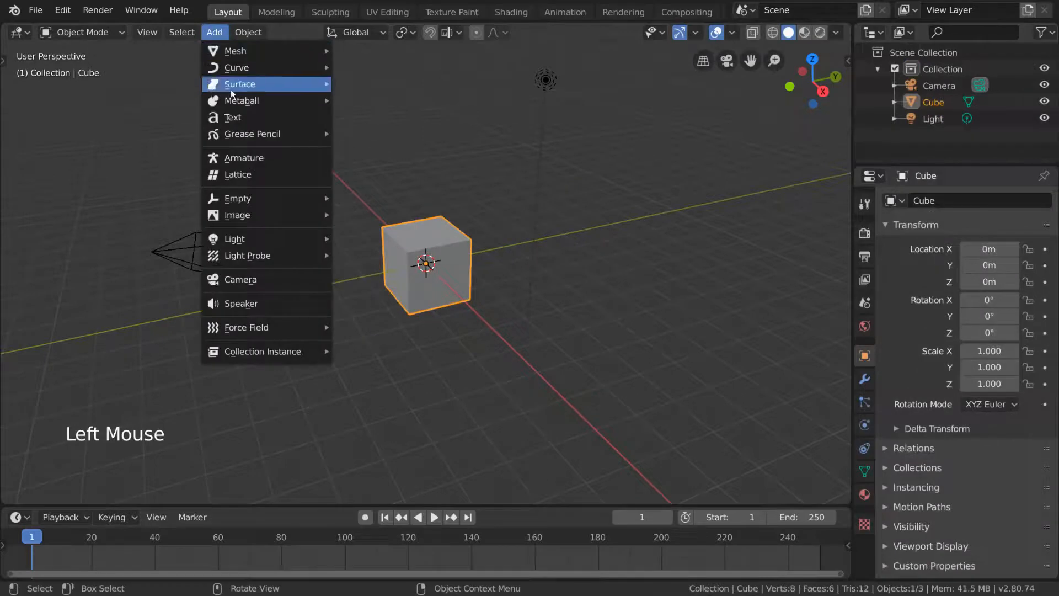
mouse_move(247, 198)
click(381, 199)
key(g)
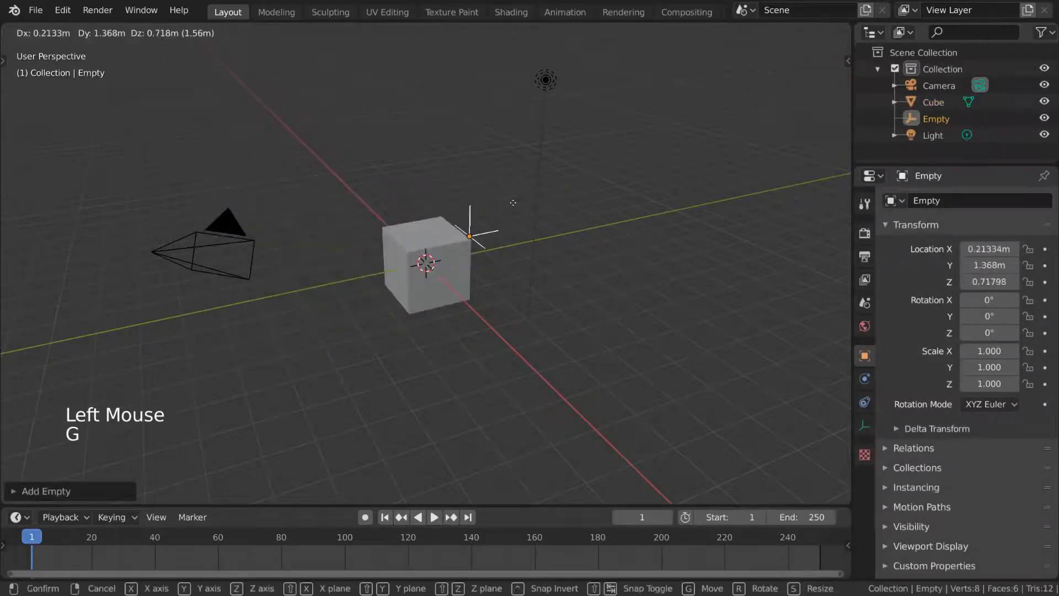
click(535, 177)
Move the default cube to about X 0.14 m, Y -2.08 m, Z -1.96 m.
click(459, 242)
key(g)
click(403, 309)
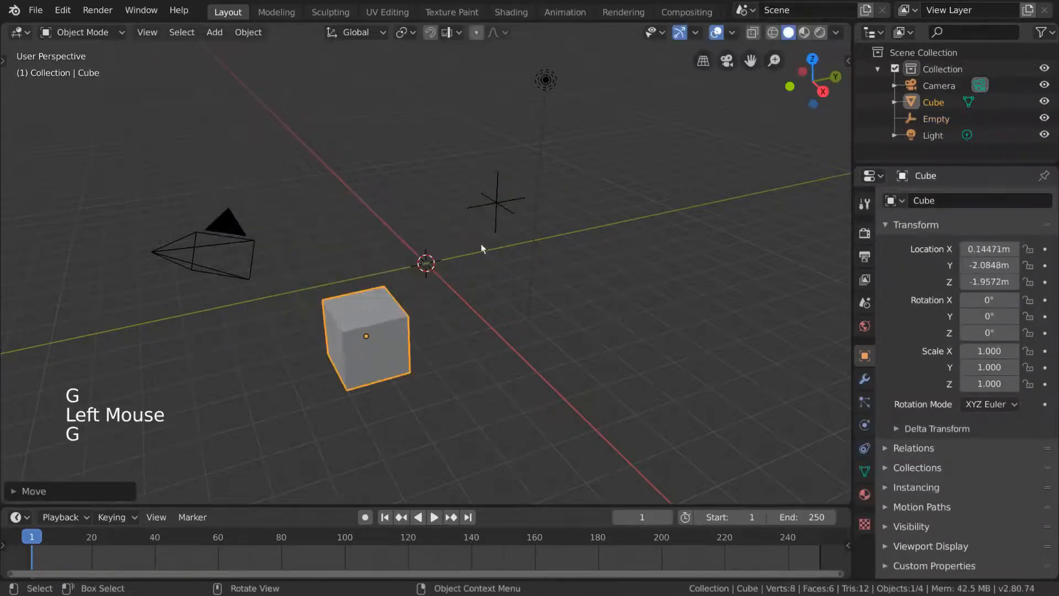
Parent the cube to the new empty and rotate the empty so the cube swings around it.
shift+click(494, 202)
key(ctrl+p)
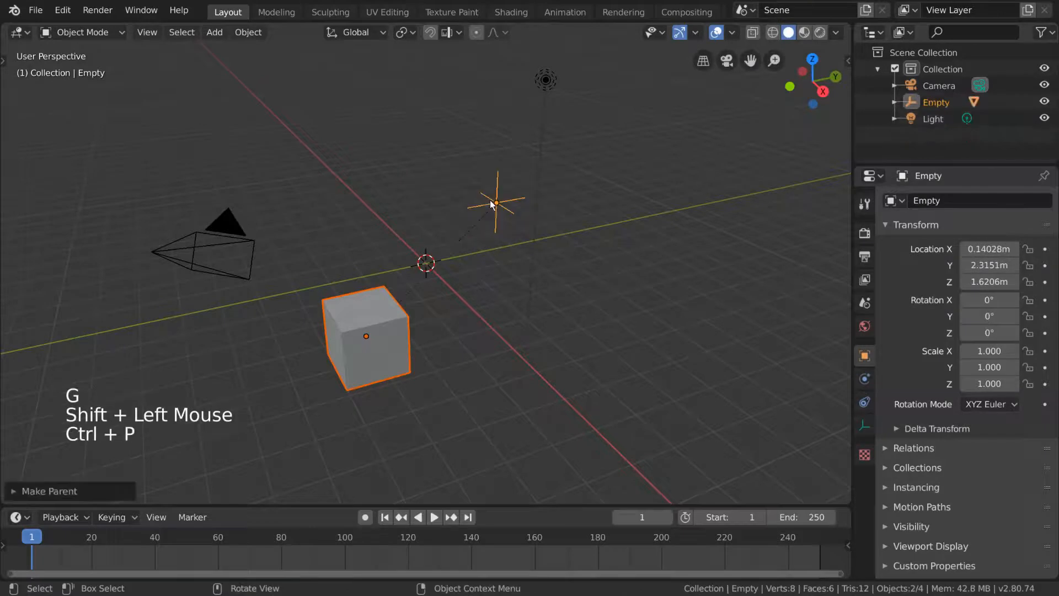
click(491, 204)
key(r)
click(607, 260)
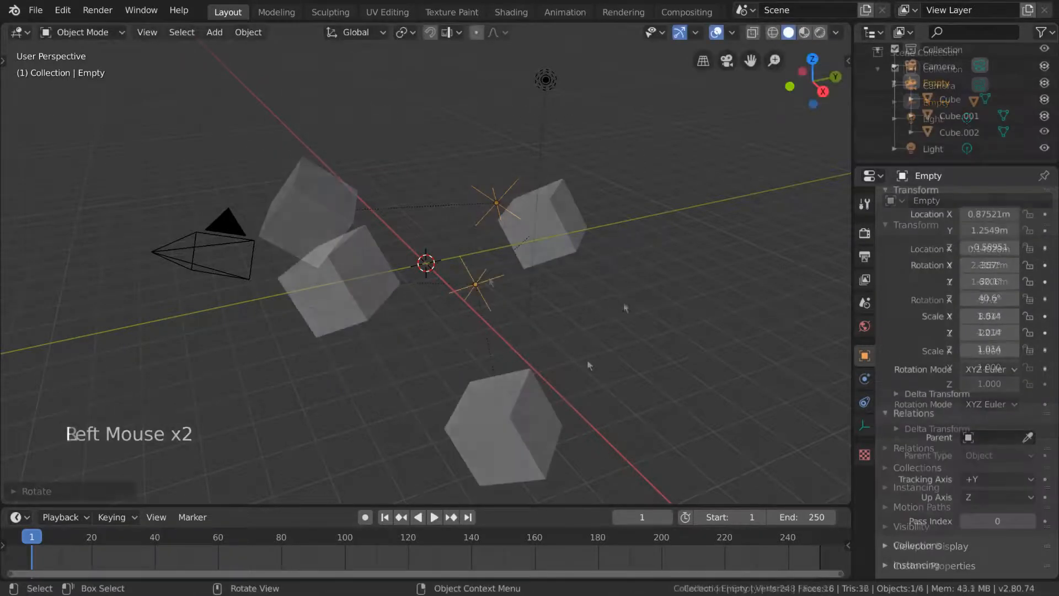
Trackball-rotate the three cubes' parent Empty to about X -354°, Y -74.9°, Z 25.9° and scale it to about 0.928.
key(r)
key(r)
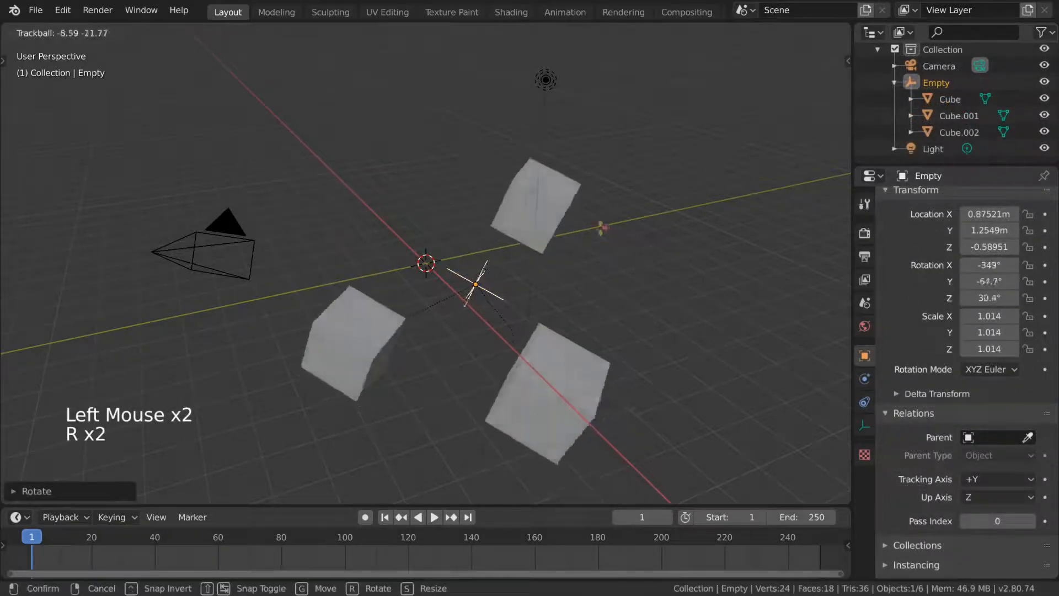
click(595, 228)
key(s)
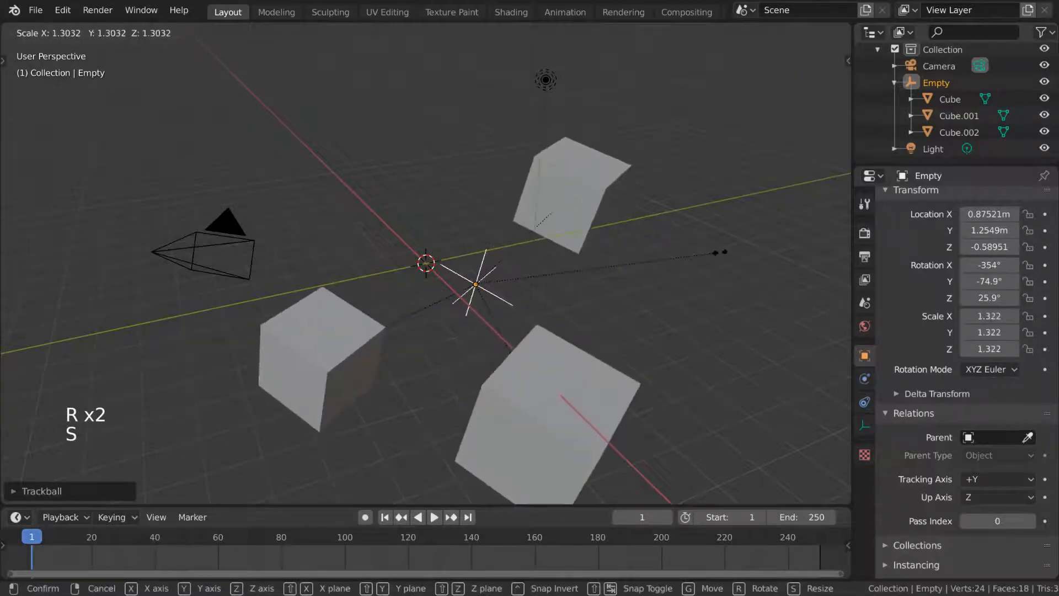
click(648, 270)
Move the Empty to about X 0.18 m, Y 0.59 m, Z 0.16 m and trackball-rotate it repeatedly with its cubes.
key(g)
click(570, 300)
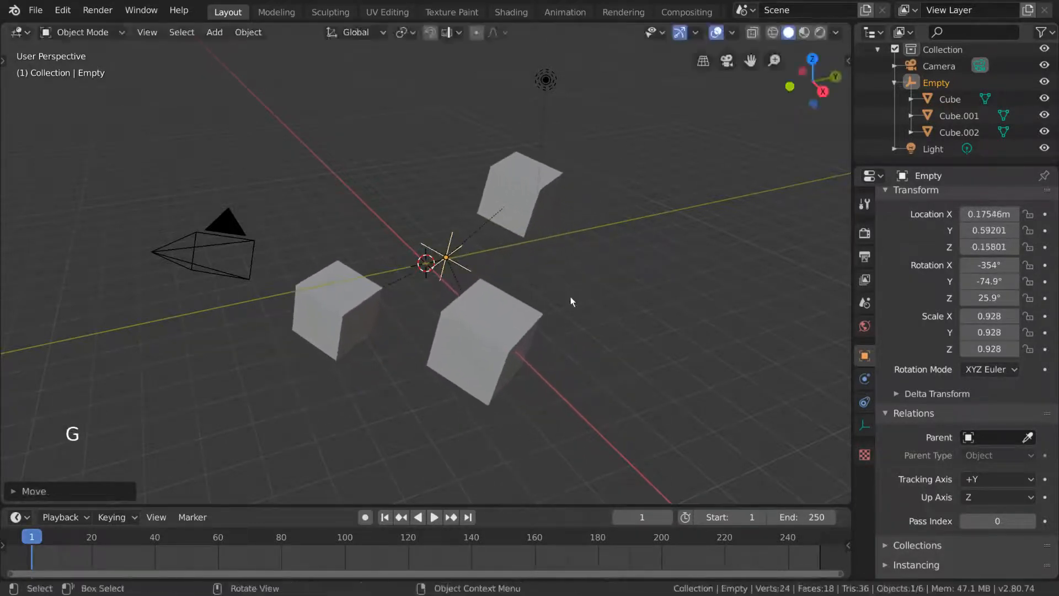
key(r)
key(r)
click(733, 301)
key(r)
key(r)
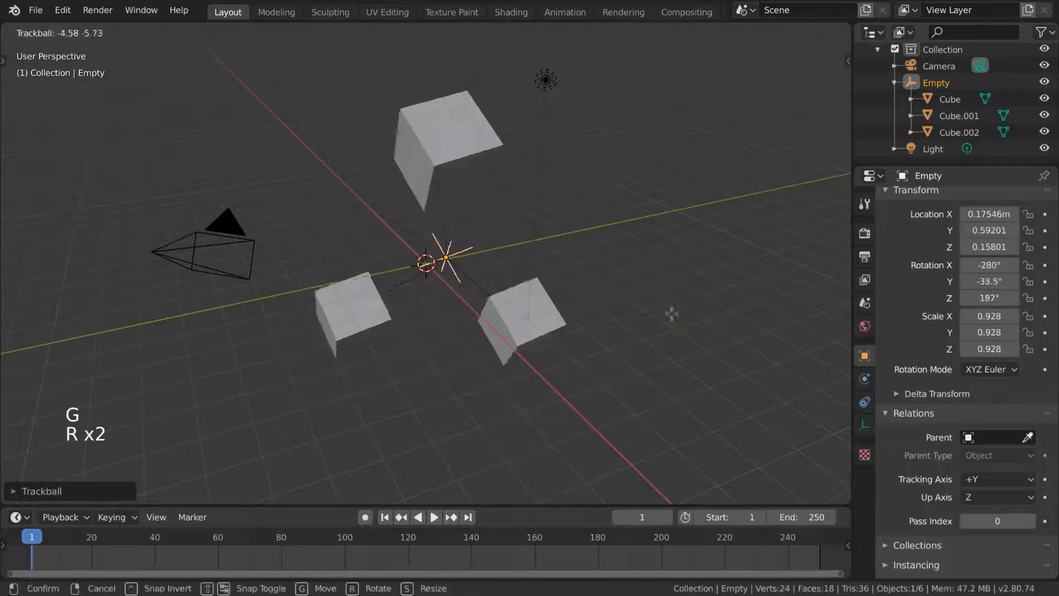
click(661, 294)
key(r)
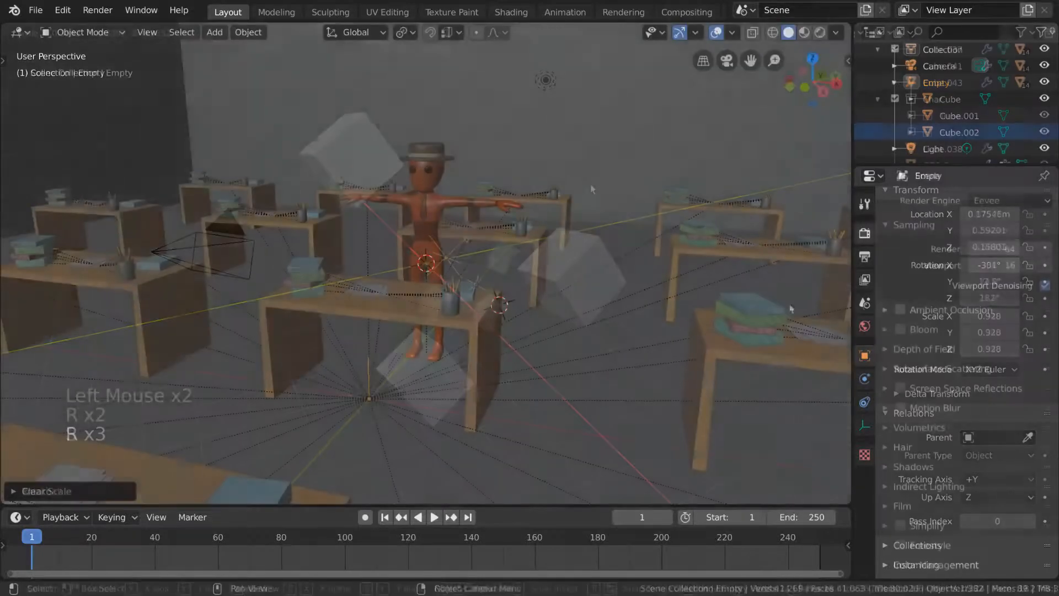
Try scaling the classroom desks' parent Empty and rotating it about the global Z axis.
mouse_move(612, 348)
middle_down()
mouse_move(592, 333)
mouse_move(601, 334)
middle_up()
key(s)
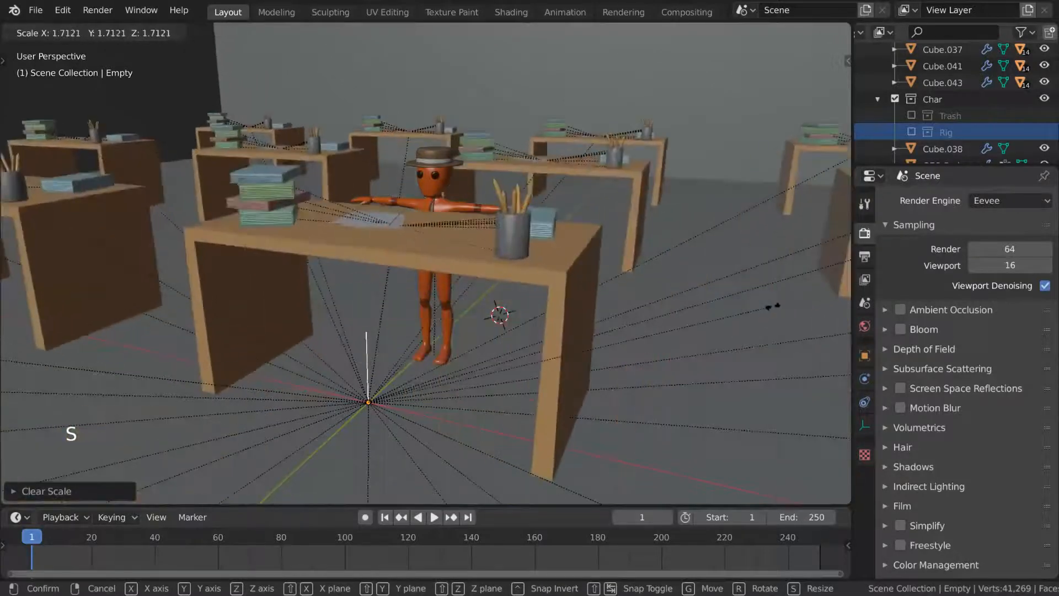
right_click(625, 320)
middle_drag(624, 319, 610, 360)
key(r)
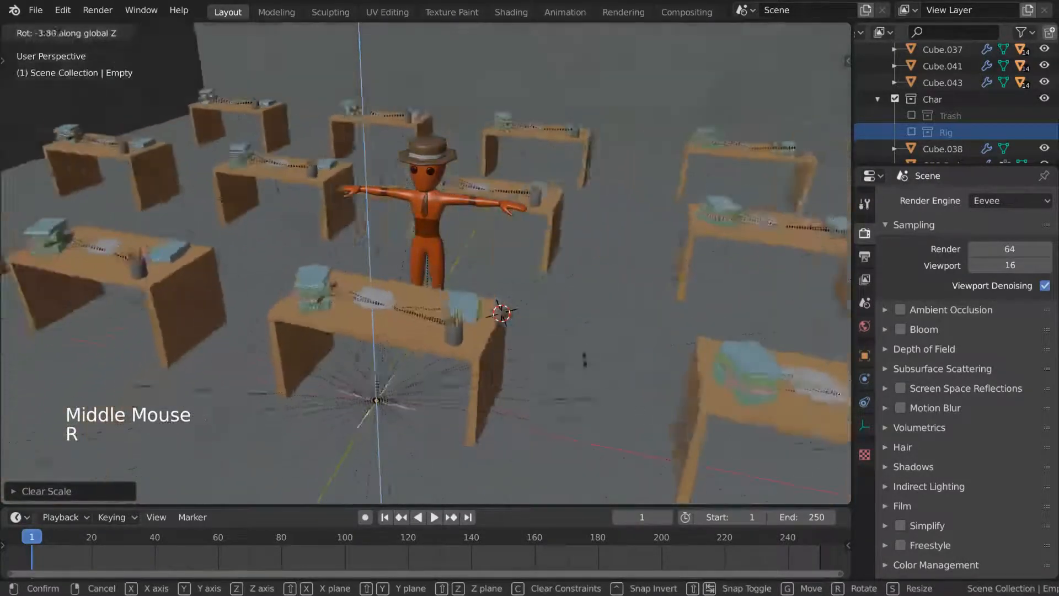
right_click(526, 367)
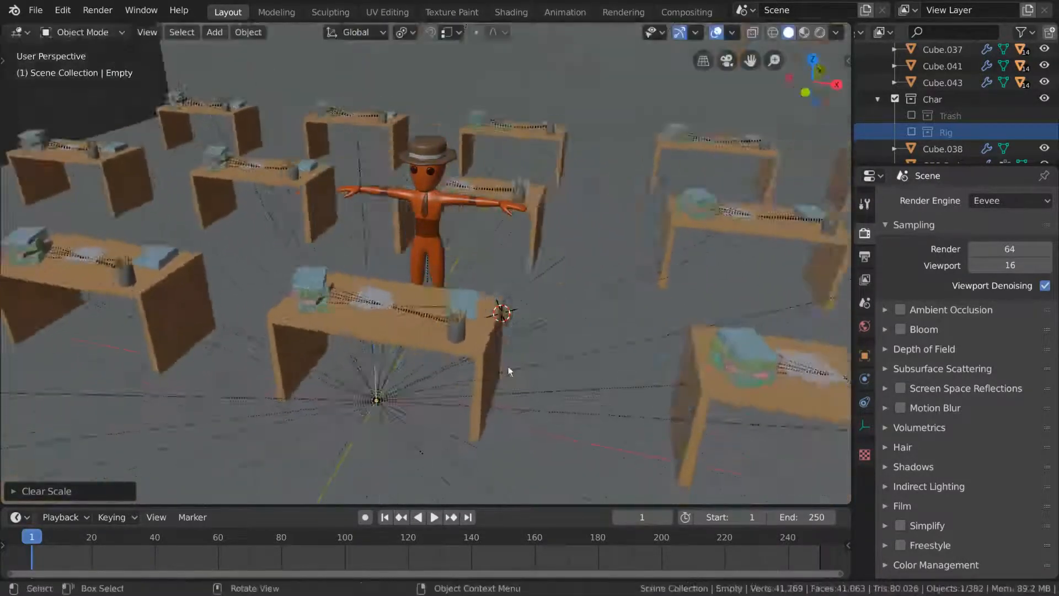
Move the desks' parent Empty within the horizontal XY plane to shift all the desks around the character.
middle_drag(508, 369, 518, 393)
key(g)
key(shift+z)
click(213, 333)
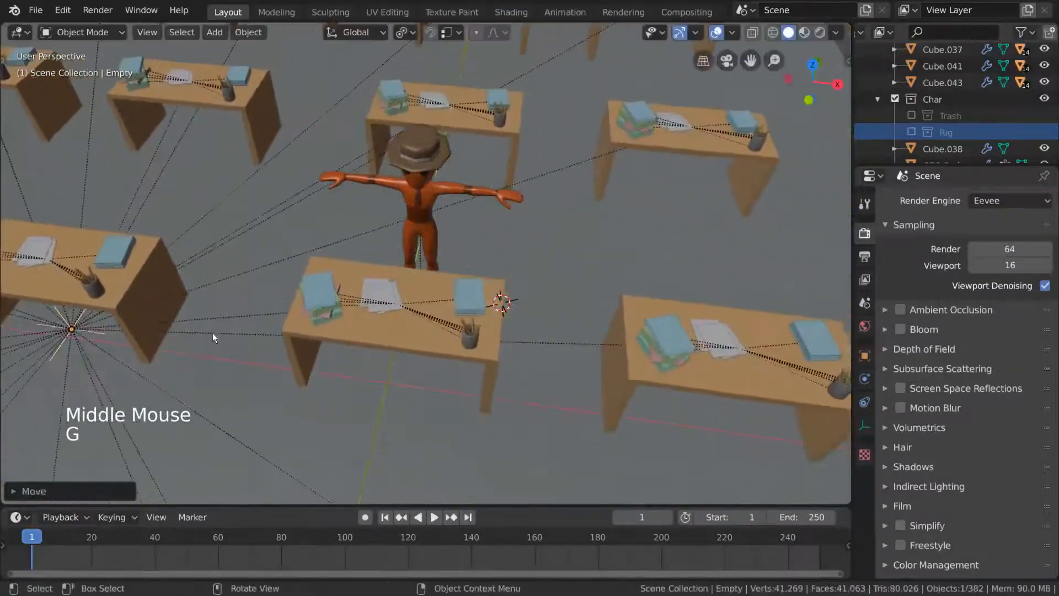
Shift the desks' parent Empty to further positions and clear its location.
middle_drag(213, 333, 329, 289)
key(r)
key(g)
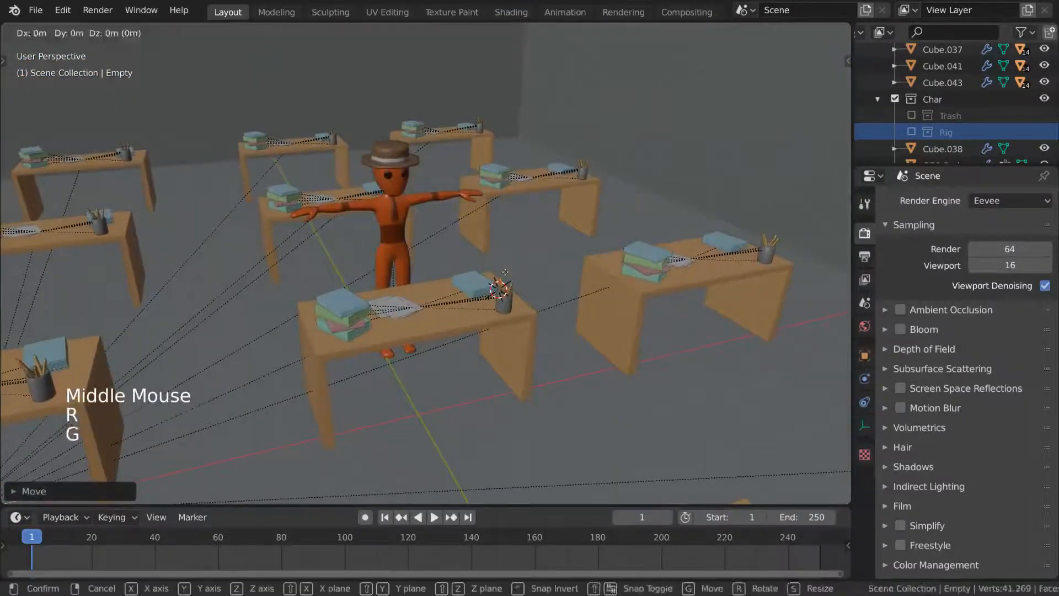
click(201, 319)
scroll(201, 319, down, 1)
key(g)
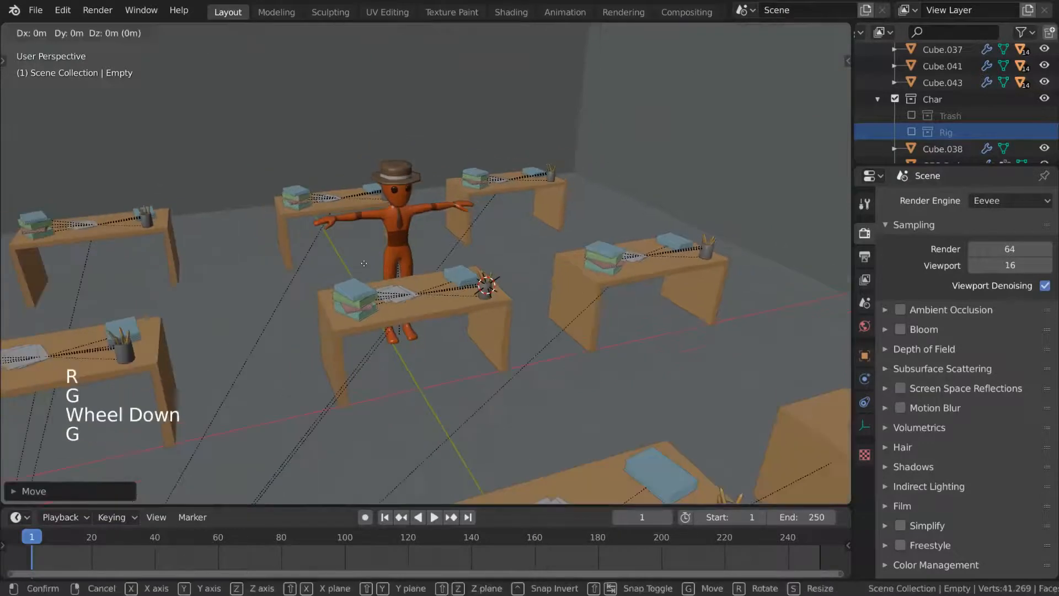
click(342, 273)
key(alt+g)
Scale the desks' parent Empty with all its children and clear its scale.
middle_drag(342, 273, 505, 219)
scroll(421, 307, up, 2)
middle_drag(505, 219, 540, 225)
key(r)
key(s)
click(607, 237)
middle_drag(607, 237, 439, 280)
key(alt+s)
Scale the whole set of desks once more through their parent Empty.
key(s)
click(532, 249)
scroll(439, 279, up, 2)
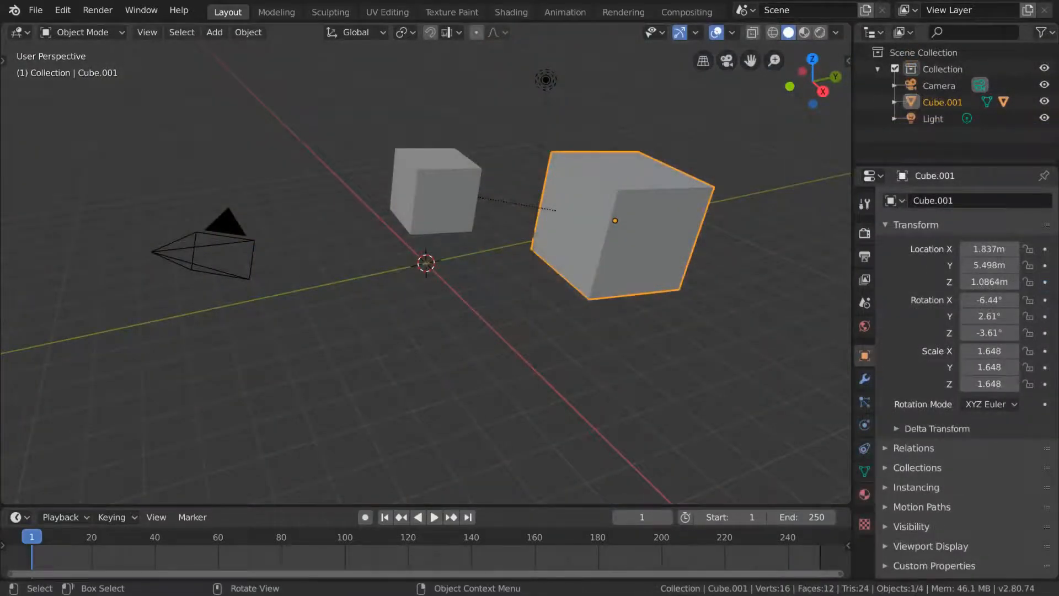
Try rotating the parent Cube.001 and select its child Cube to inspect the child's transform values.
click(668, 210)
key(r)
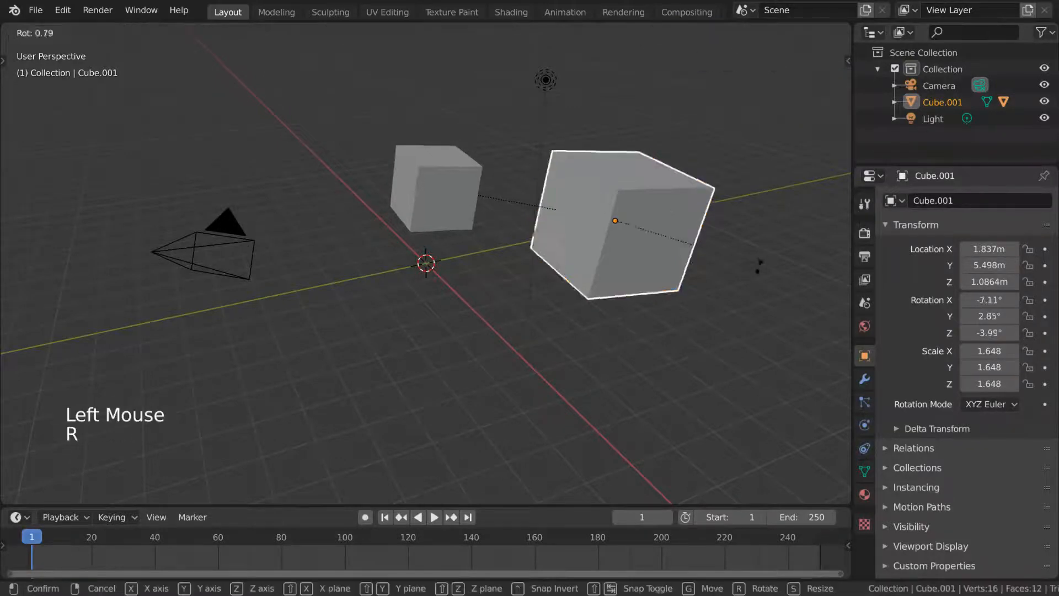
right_click(756, 227)
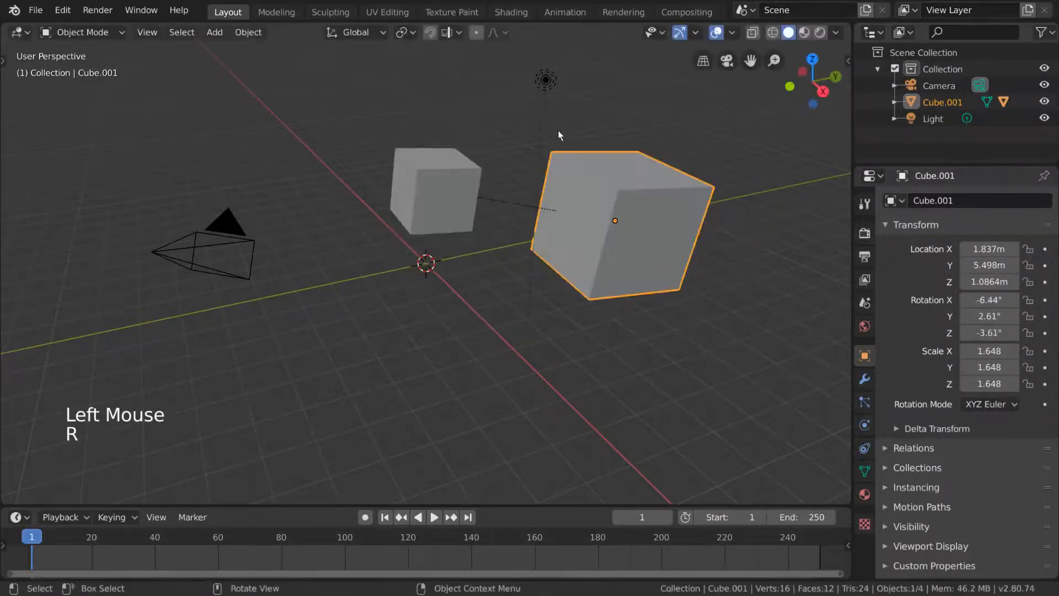
click(465, 195)
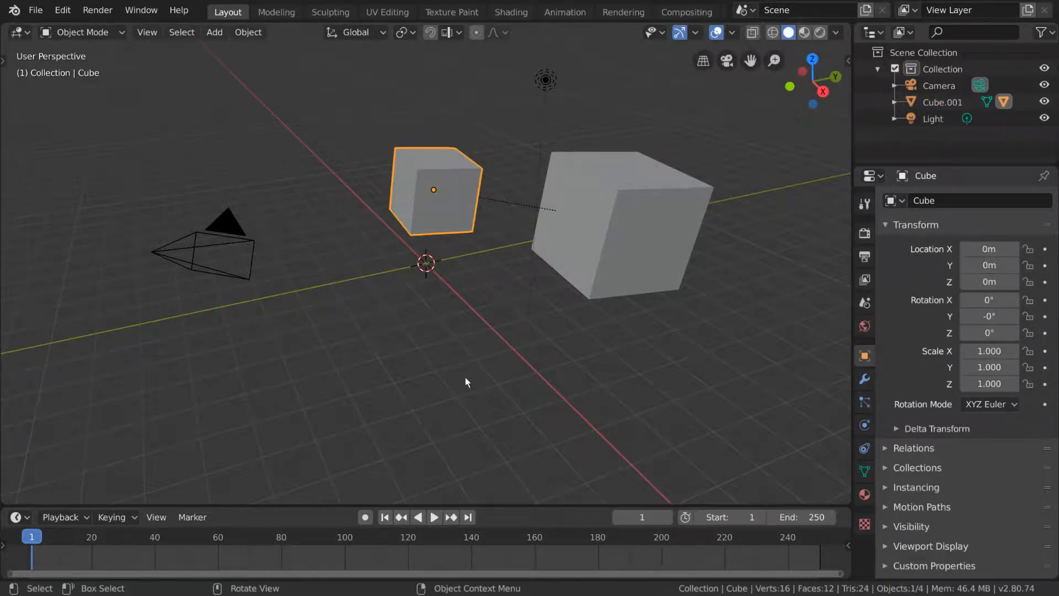
Clear the child Cube's parent, try Clear and Keep Transformation on it, and undo the unparenting.
right_click(604, 382)
mouse_move(607, 380)
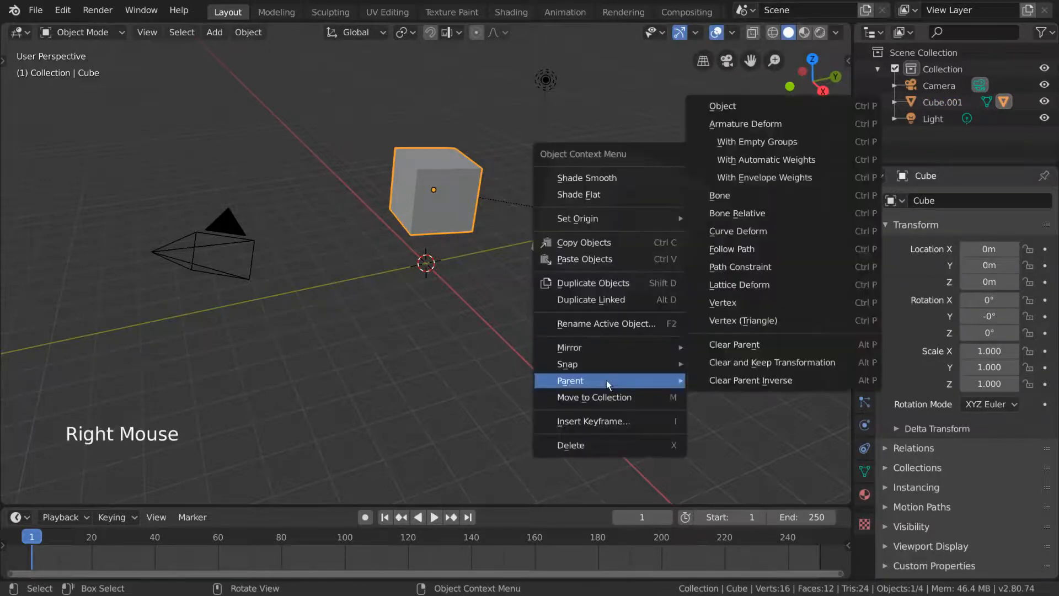
click(780, 344)
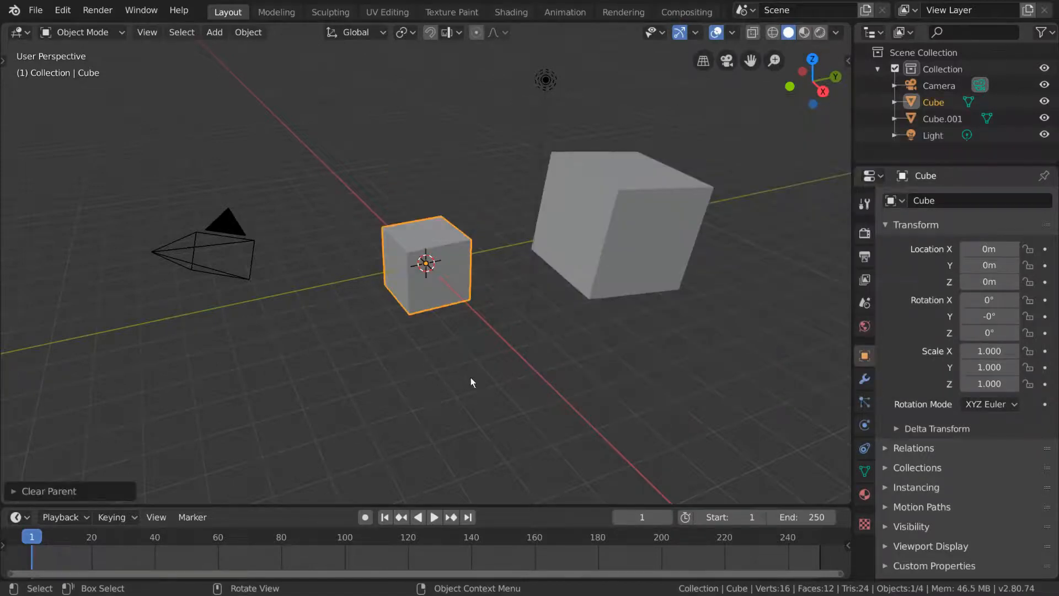
key(alt+p)
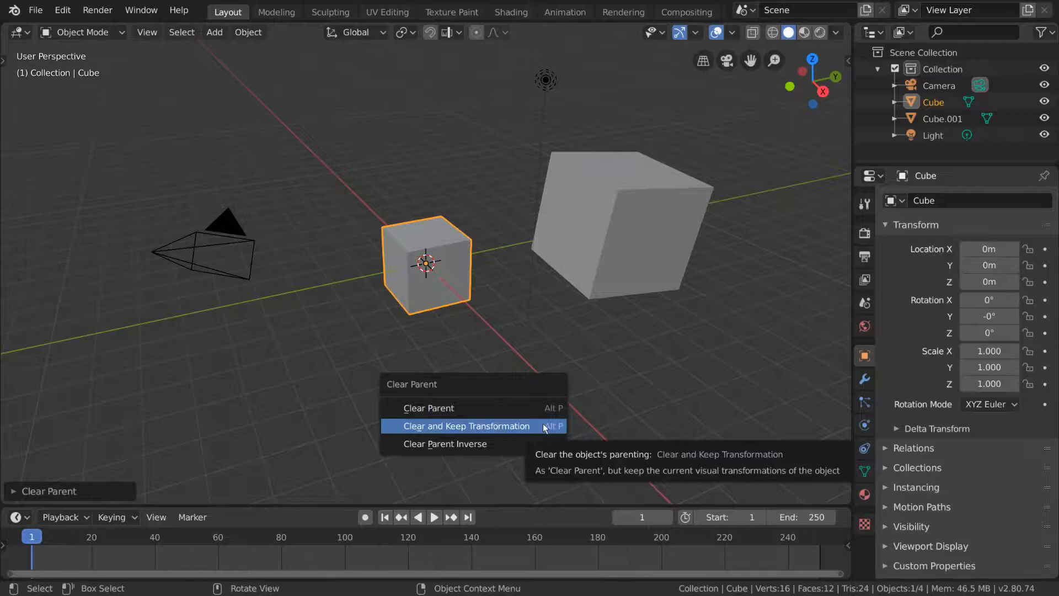
click(543, 423)
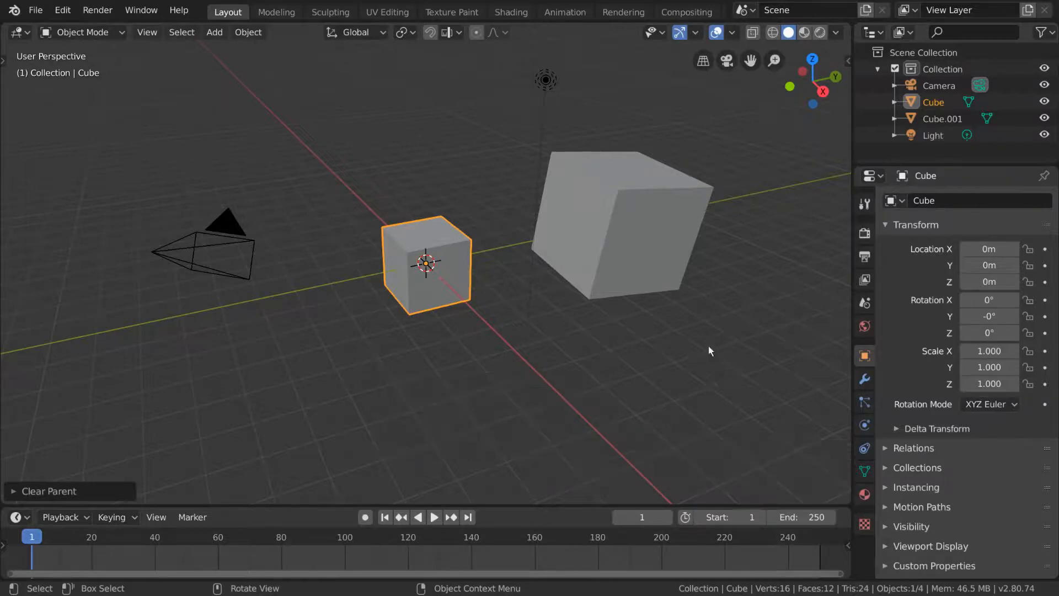
key(ctrl+z)
Move the parent Cube.001 with its child to about X 1.37 m, Y 5.03 m, Z 1.56 m.
click(620, 224)
key(g)
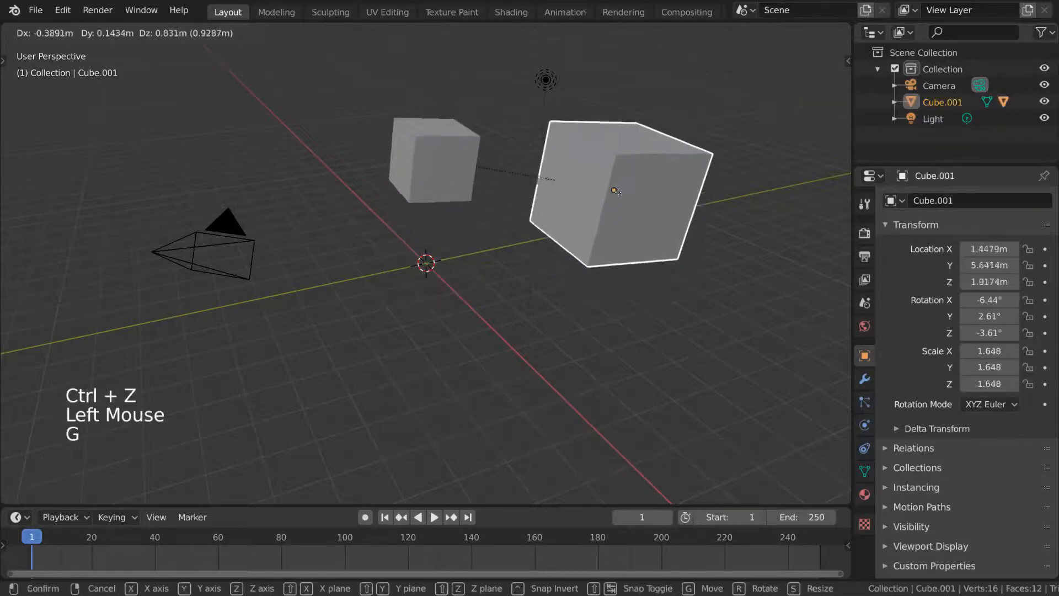
right_click(403, 306)
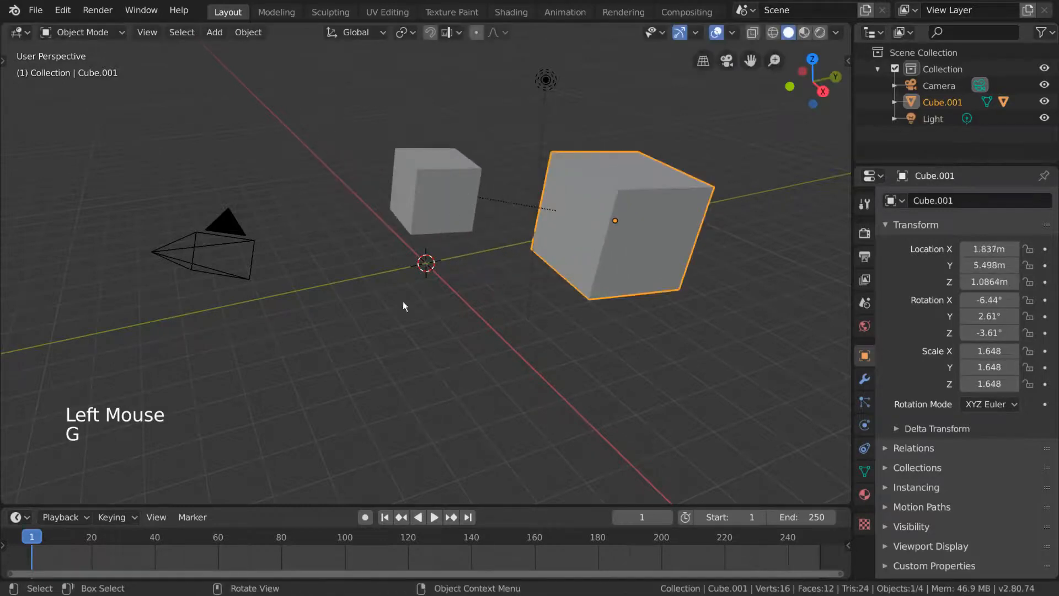
key(g)
click(704, 188)
Rotate the parent Cube.001 freely to about -1°, 17.7°, -1.8° and scale it to about 2.07.
key(r)
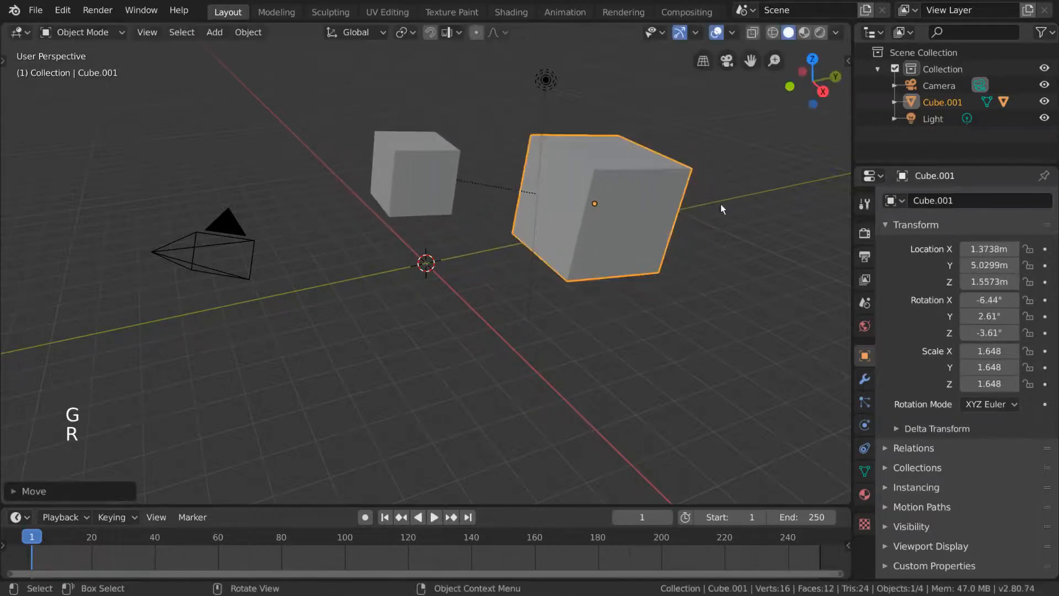
key(r)
click(722, 221)
key(s)
Rotate Cube.001 freely to about -2.6°, 3.2°, 3.8° and move it to about X 1.17 m, Y 5.09 m, Z 1.98 m.
key(r)
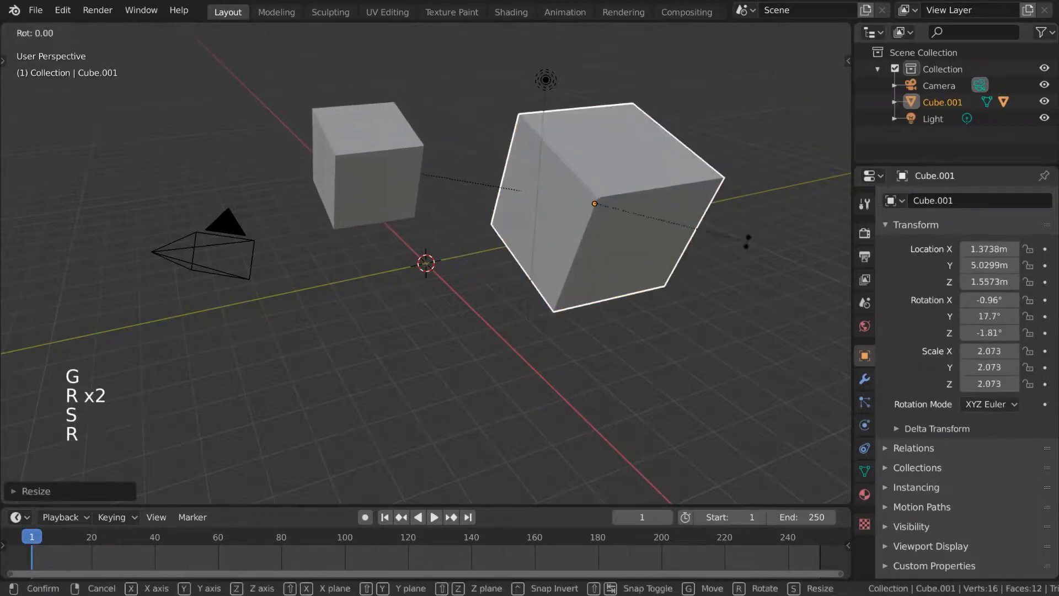
click(752, 225)
key(r)
key(g)
key(r)
key(r)
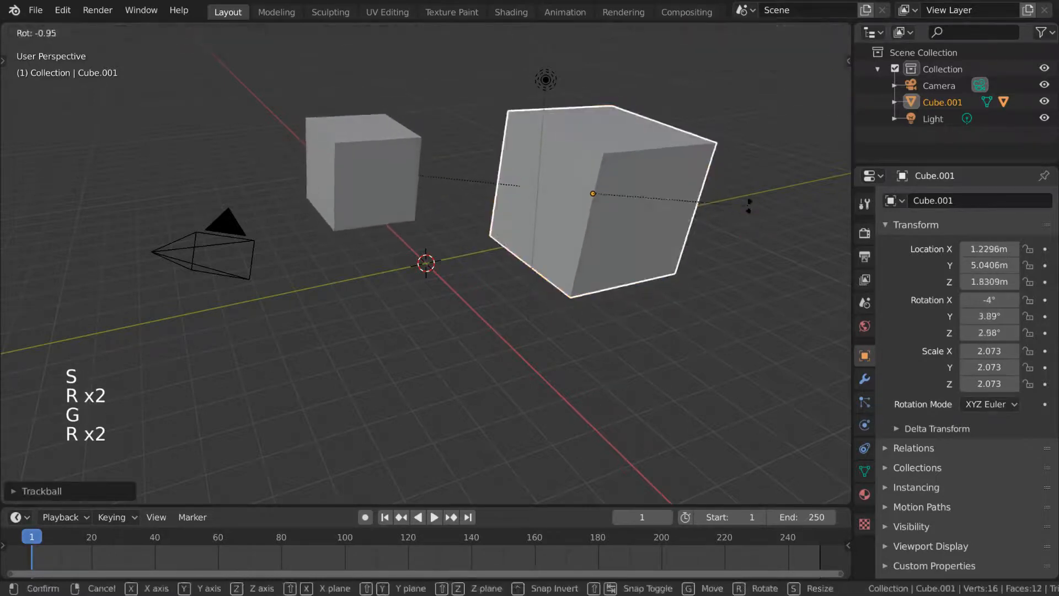
key(g)
click(532, 118)
Clear the child Cube's parent while keeping its current transformation.
click(389, 173)
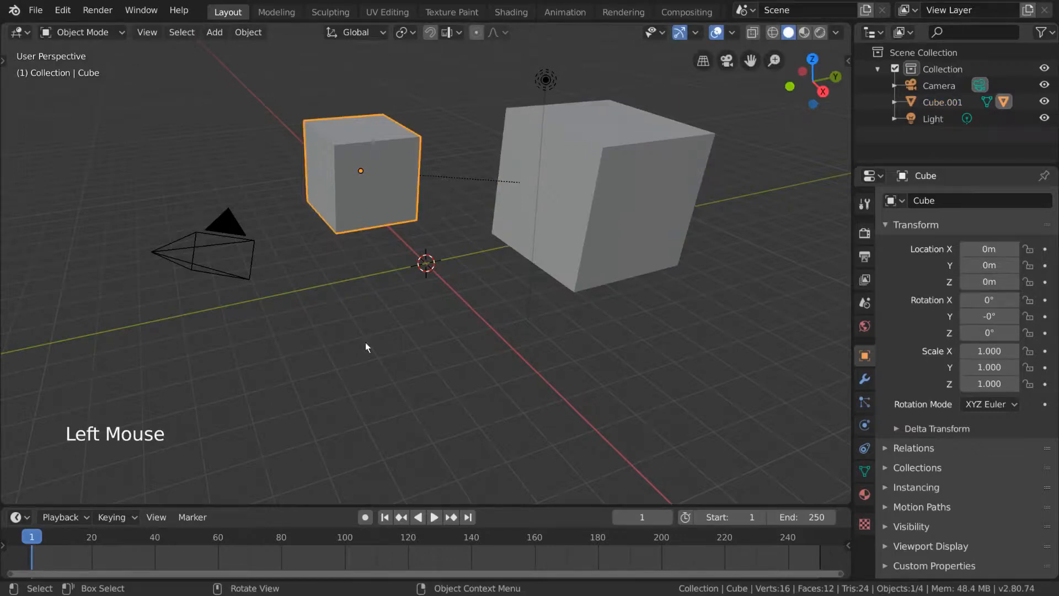
right_click(513, 356)
mouse_move(513, 357)
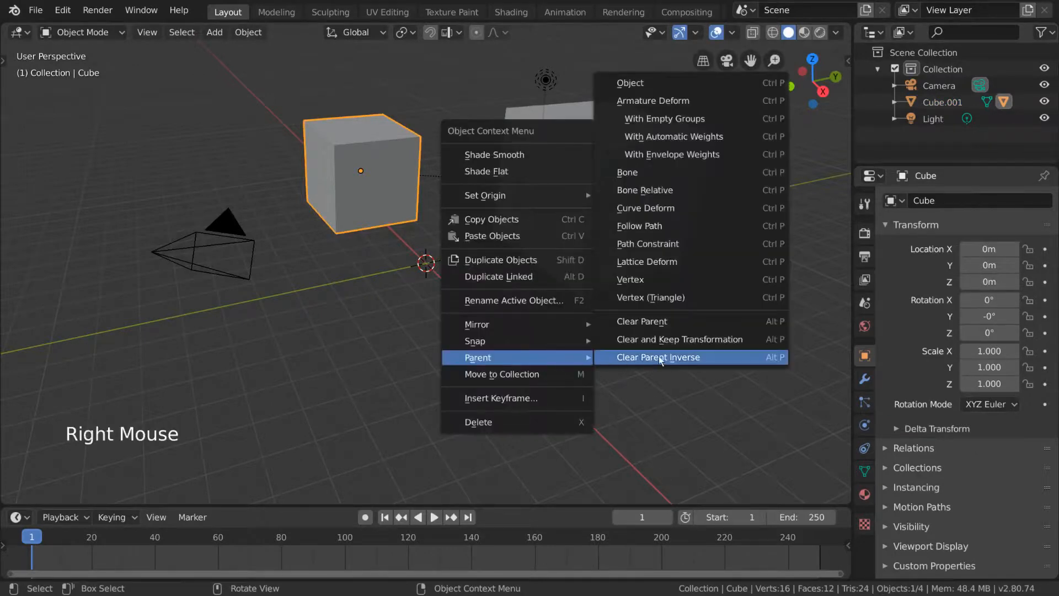
click(734, 339)
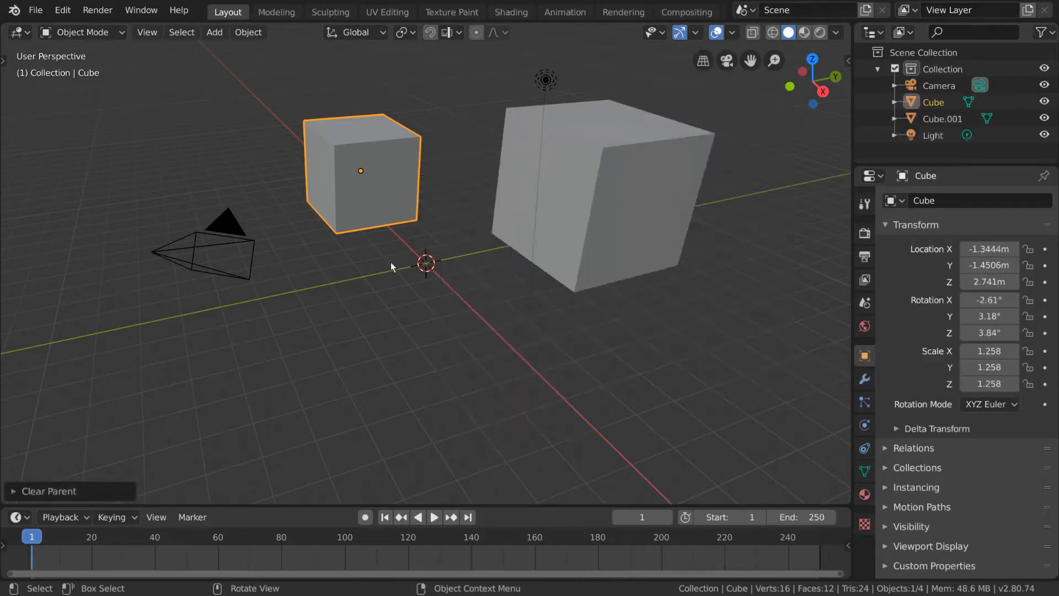
Try moving and rotating Cube.001 to test whether the unparented Cube still follows it, cancelling each transform.
click(622, 221)
key(g)
key(r)
key(Escape)
key(g)
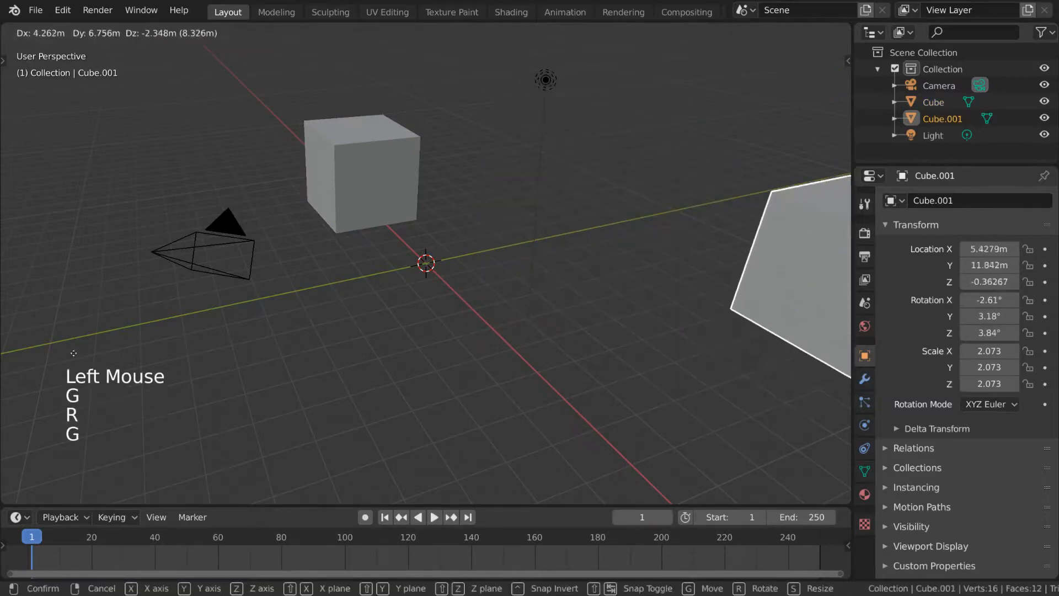
key(Escape)
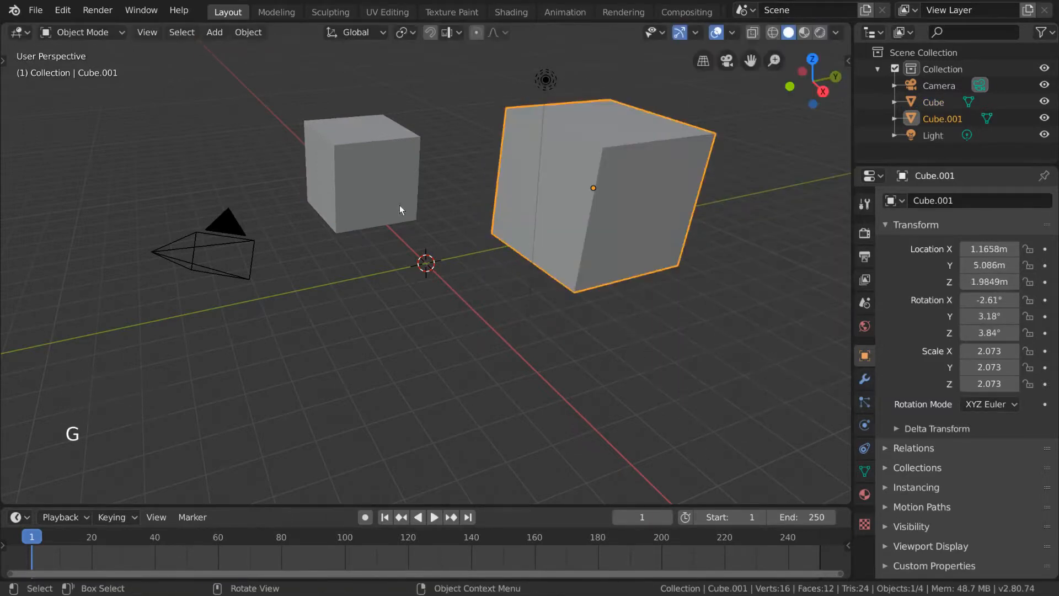
Undo the unparenting that kept the transformation and clear the Cube's parent with plain Clear Parent.
key(ctrl+z)
key(ctrl+z)
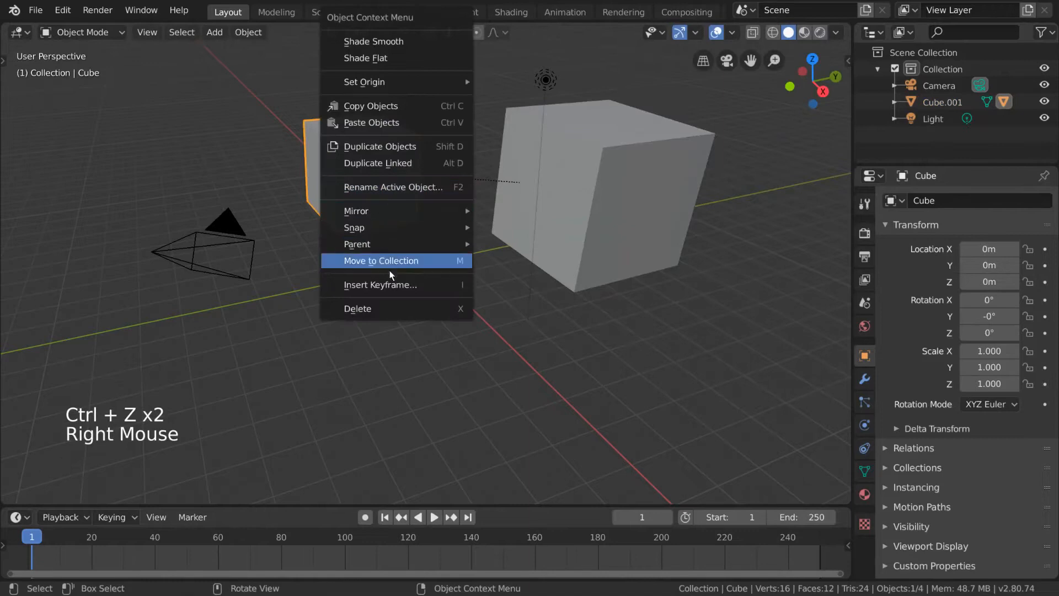
mouse_move(414, 242)
click(565, 482)
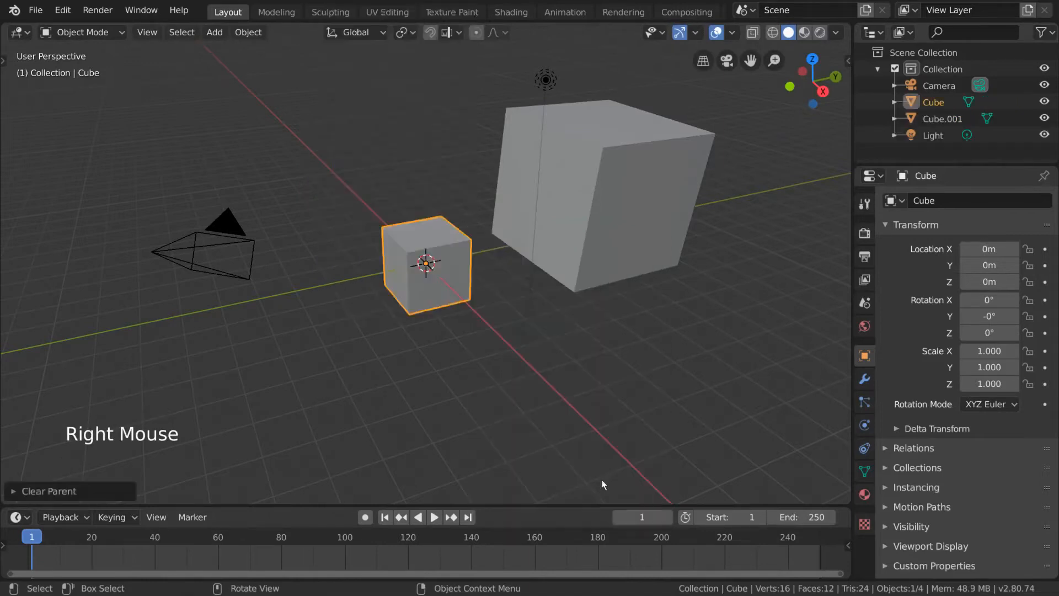